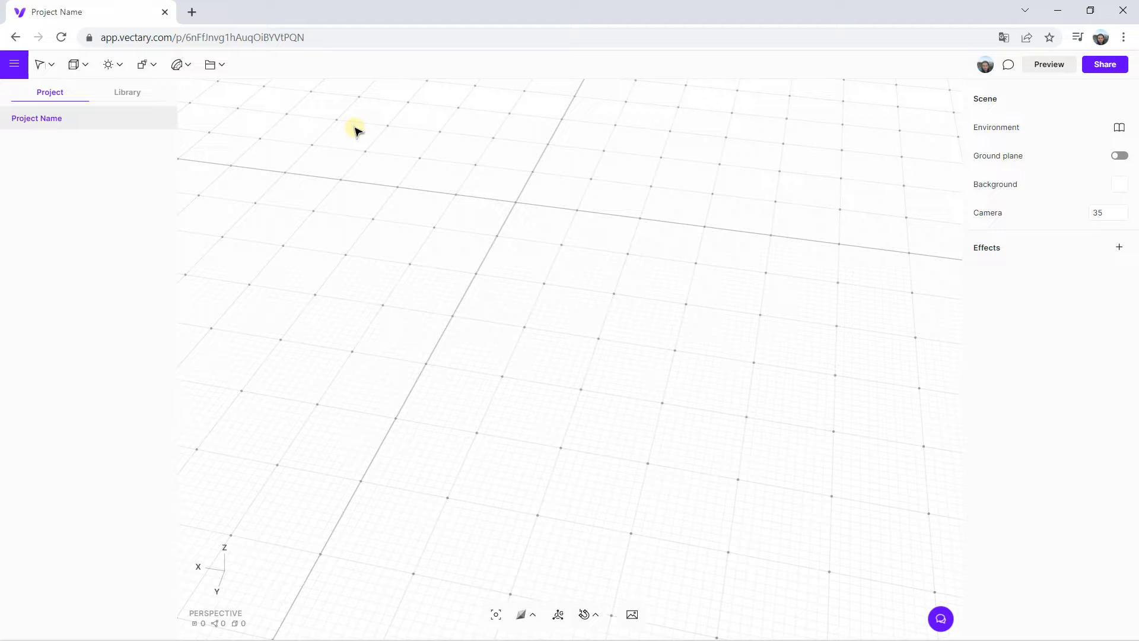
# Add a box with the default size of 100 × 100 × 100 at the scene origin
pyautogui.moveTo(374, 143); pyautogui.dragTo(422, 162)
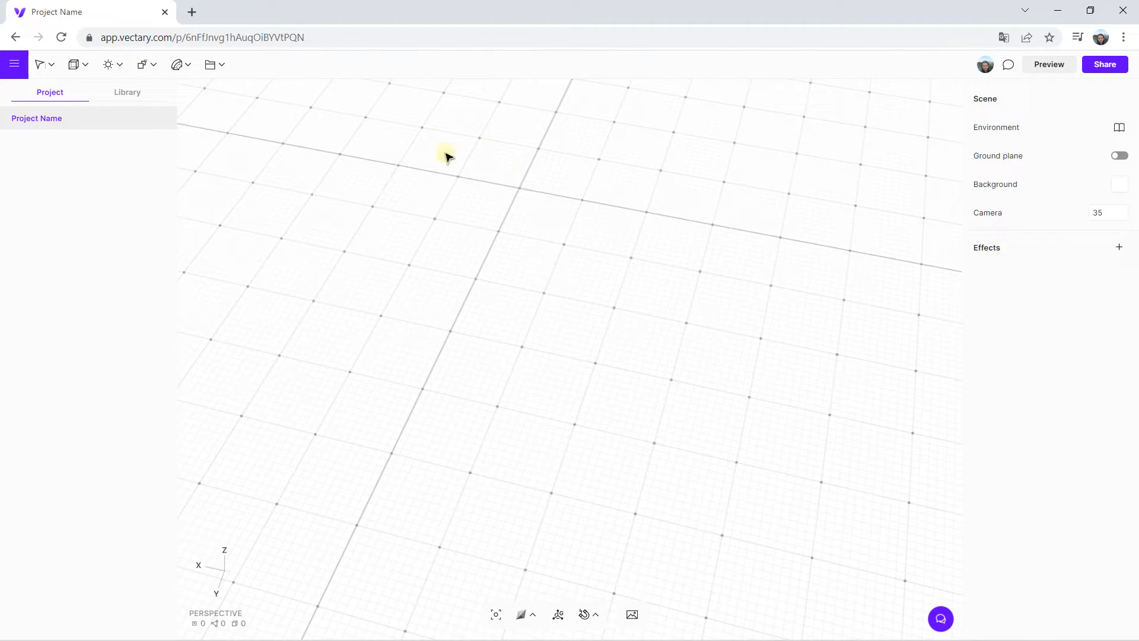
pyautogui.scroll(1, 515, 184)
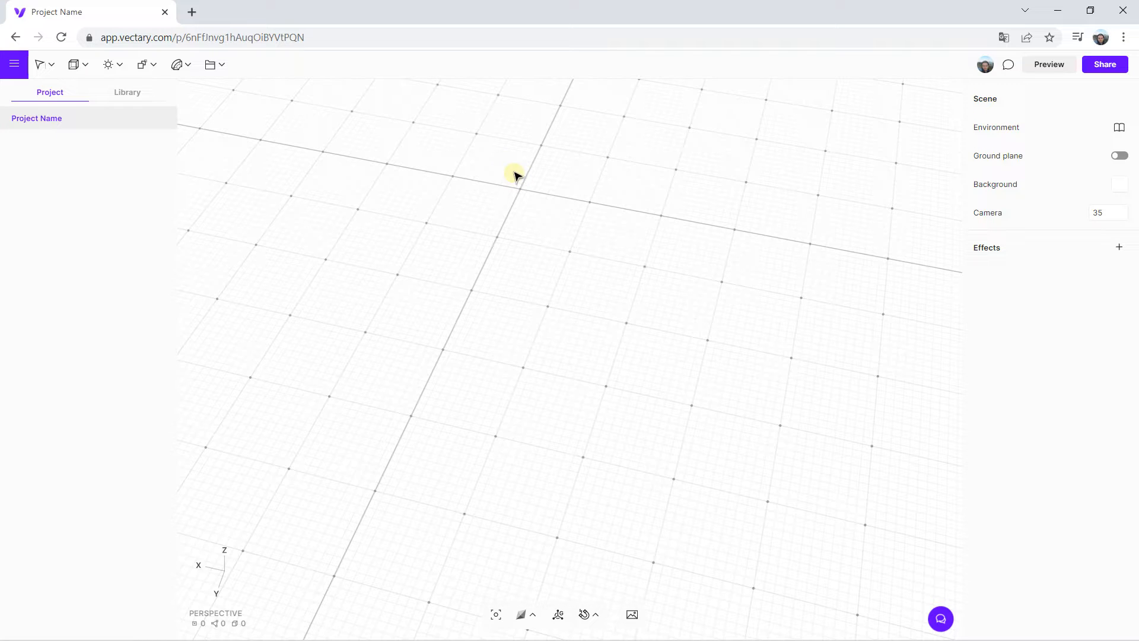
pyautogui.moveTo(515, 171); pyautogui.dragTo(446, 185, button='middle')
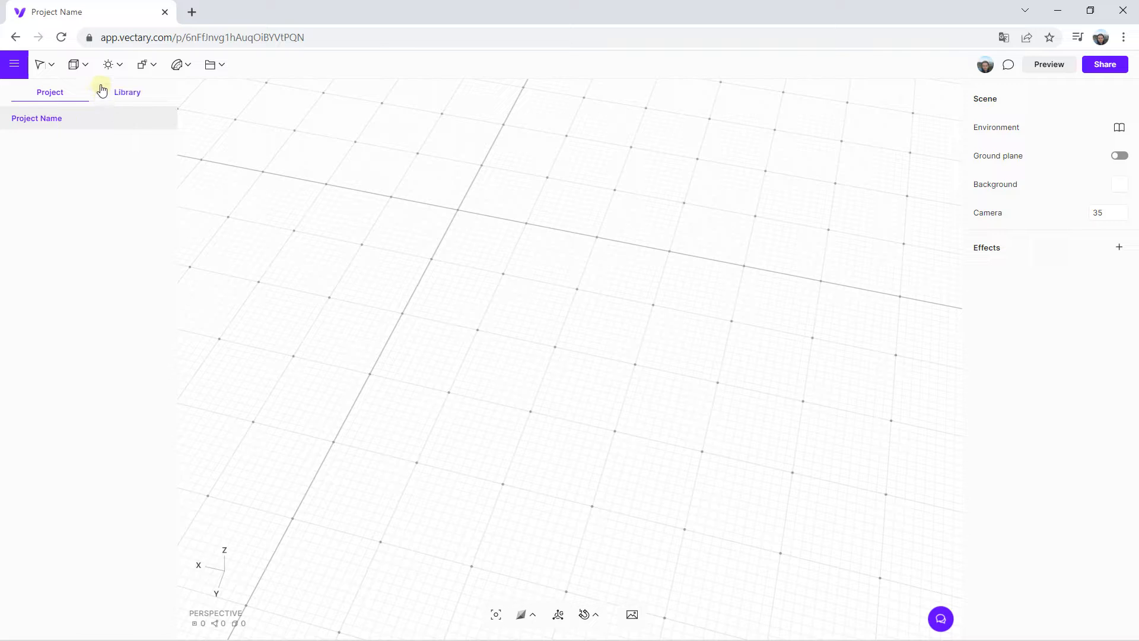
pyautogui.click(89, 70)
pyautogui.moveTo(48, 69)
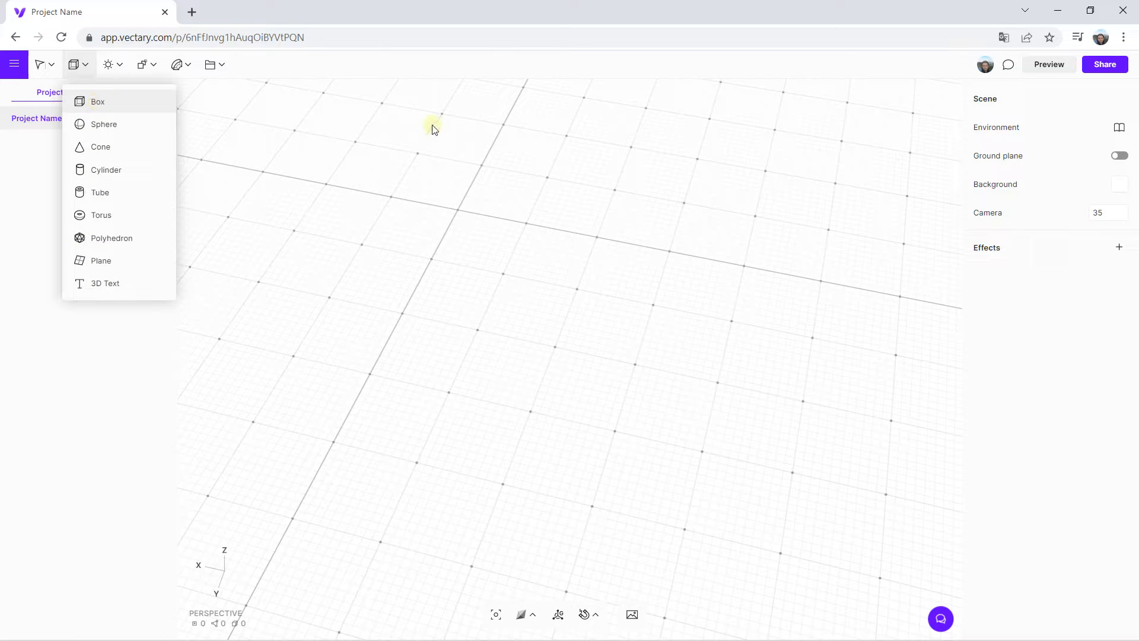
pyautogui.scroll(6, 420, 152)
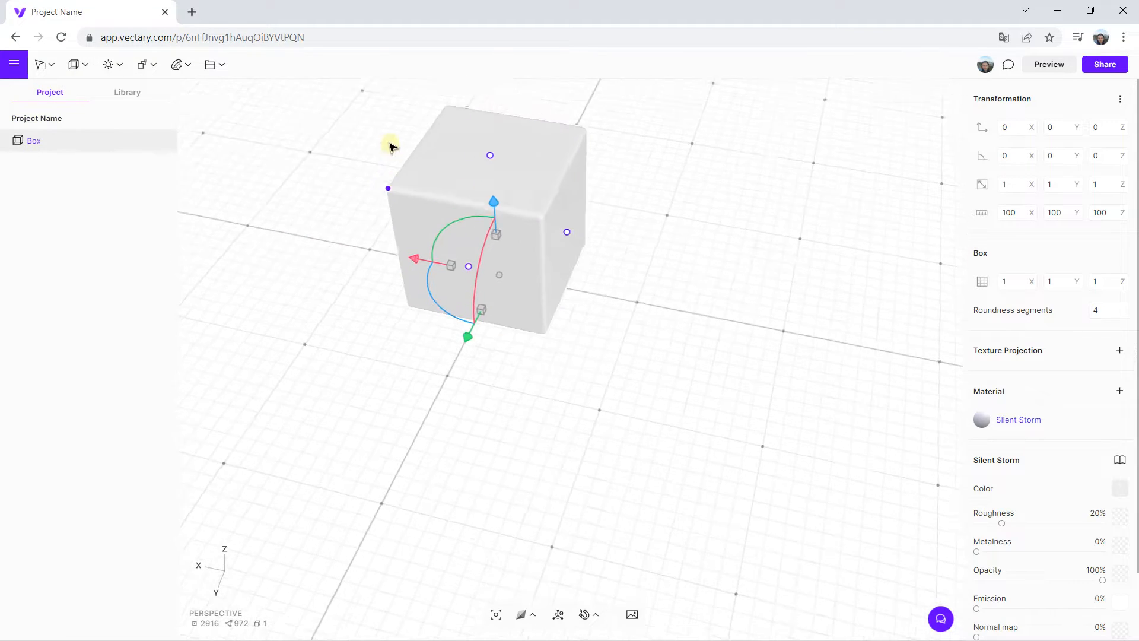
pyautogui.moveTo(389, 146); pyautogui.dragTo(466, 144, button='right')
pyautogui.moveTo(635, 148); pyautogui.dragTo(595, 246, button='middle')
pyautogui.scroll(2, 434, 251)
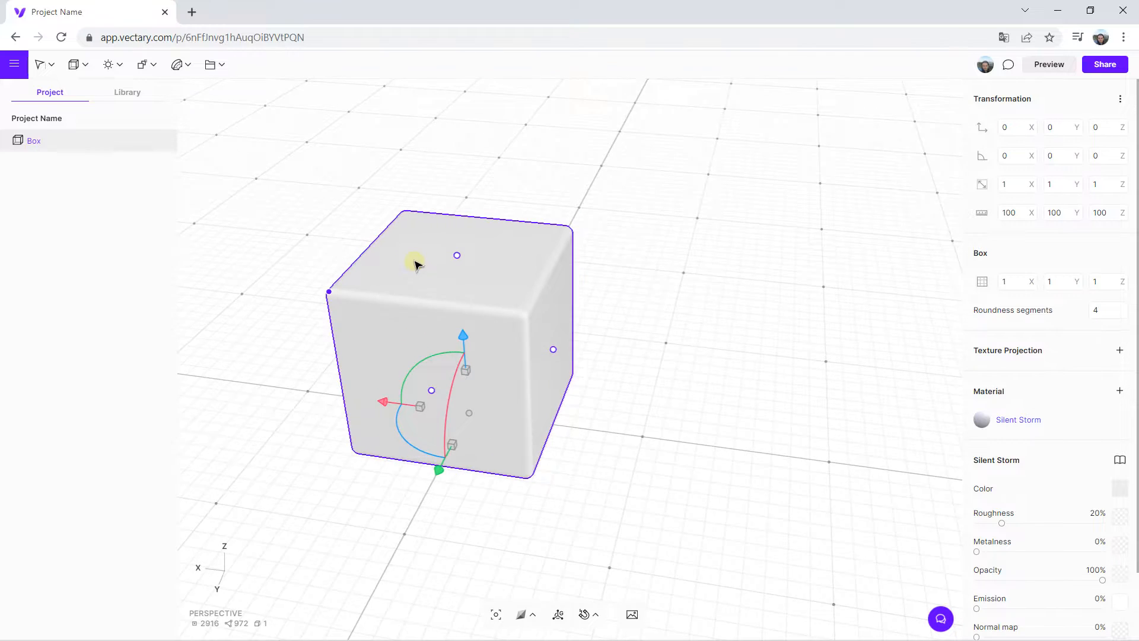
# Stretch and scale the box freehand to about 123 × 102 × 164
pyautogui.scroll(-3, 465, 262)
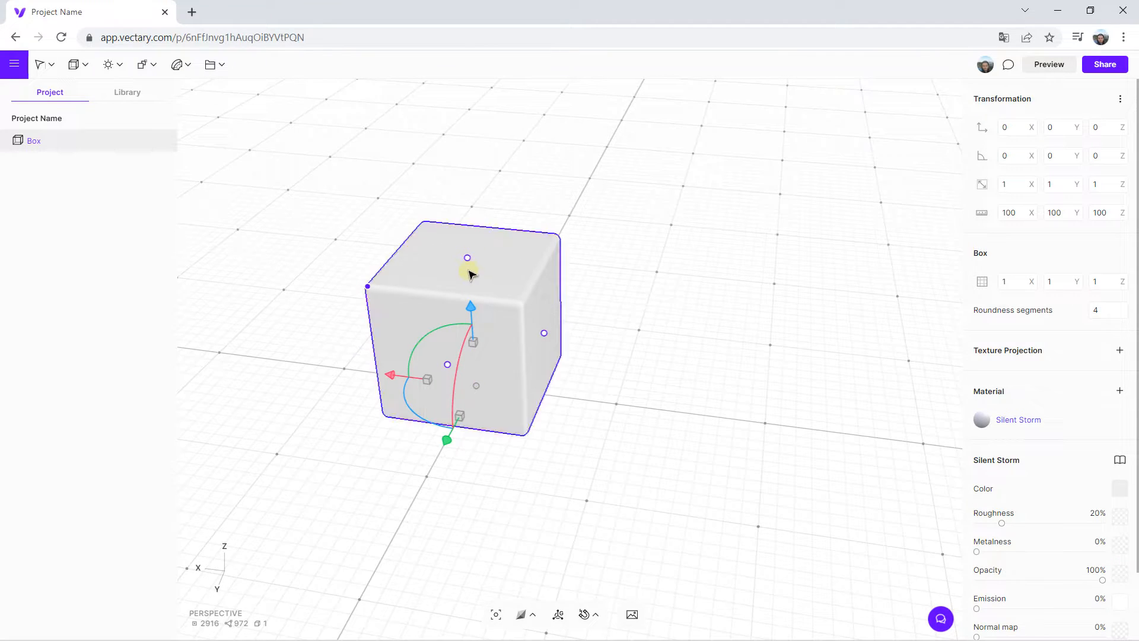
pyautogui.moveTo(468, 258); pyautogui.dragTo(463, 168)
pyautogui.moveTo(541, 297); pyautogui.dragTo(577, 300)
pyautogui.scroll(2, 444, 323)
pyautogui.scroll(-1, 444, 323)
pyautogui.moveTo(477, 343)
pyautogui.mouseDown()
pyautogui.moveTo(491, 295)
pyautogui.moveTo(478, 359)
pyautogui.moveTo(475, 340)
pyautogui.mouseUp()
pyautogui.scroll(2, 333, 178)
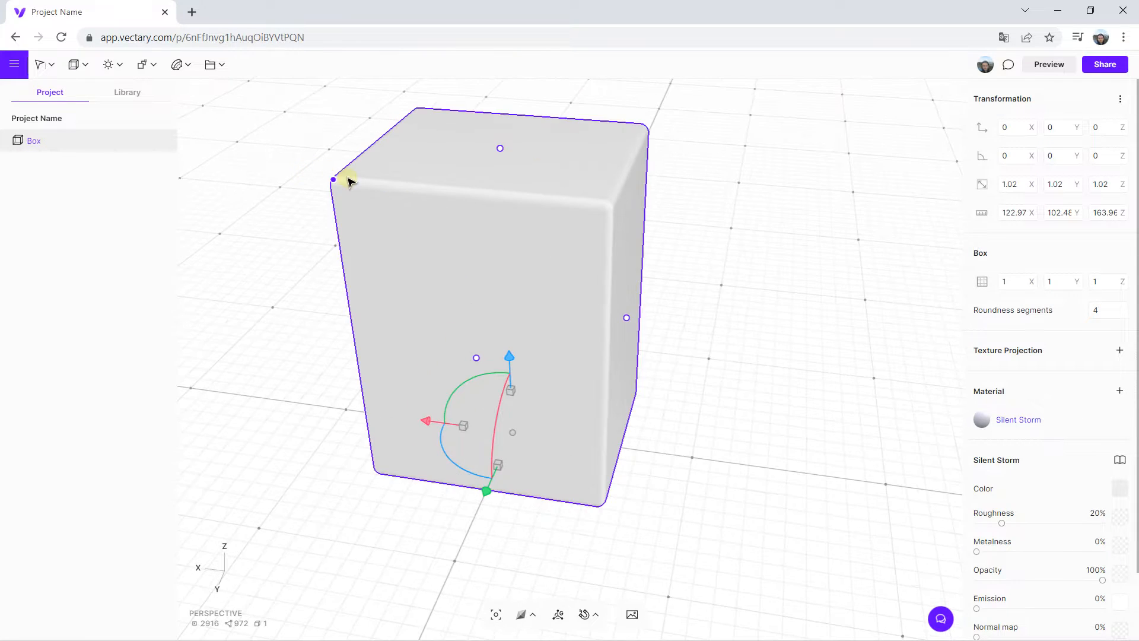
# Remove the box's edge rounding and set its X, Y and Z sizes to 400
pyautogui.moveTo(344, 186); pyautogui.dragTo(296, 149)
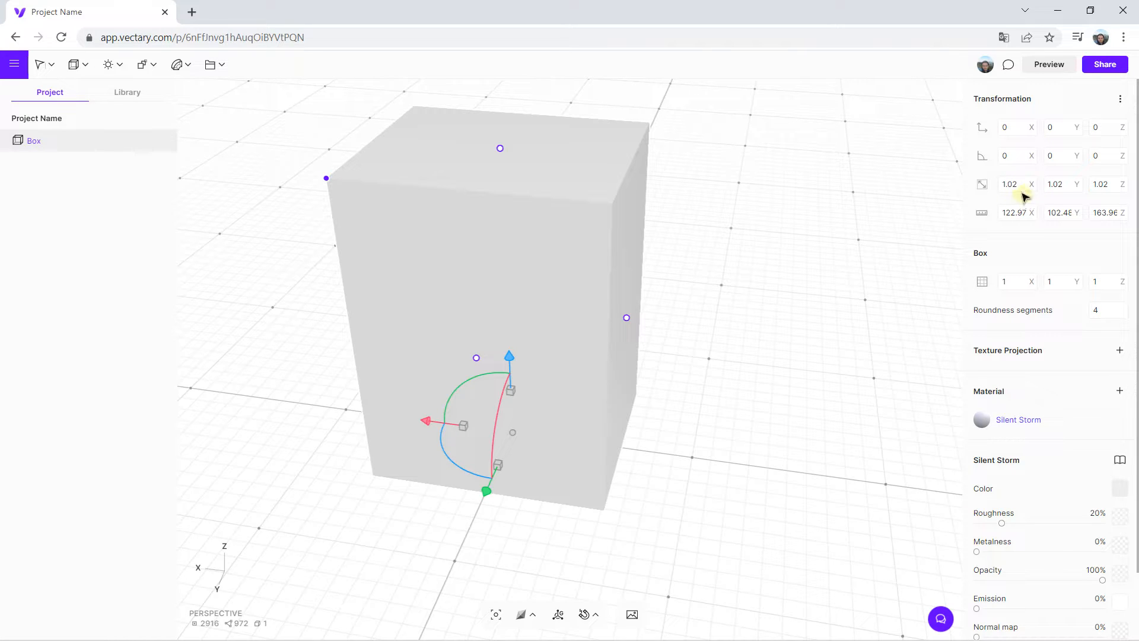
pyautogui.click(1023, 216)
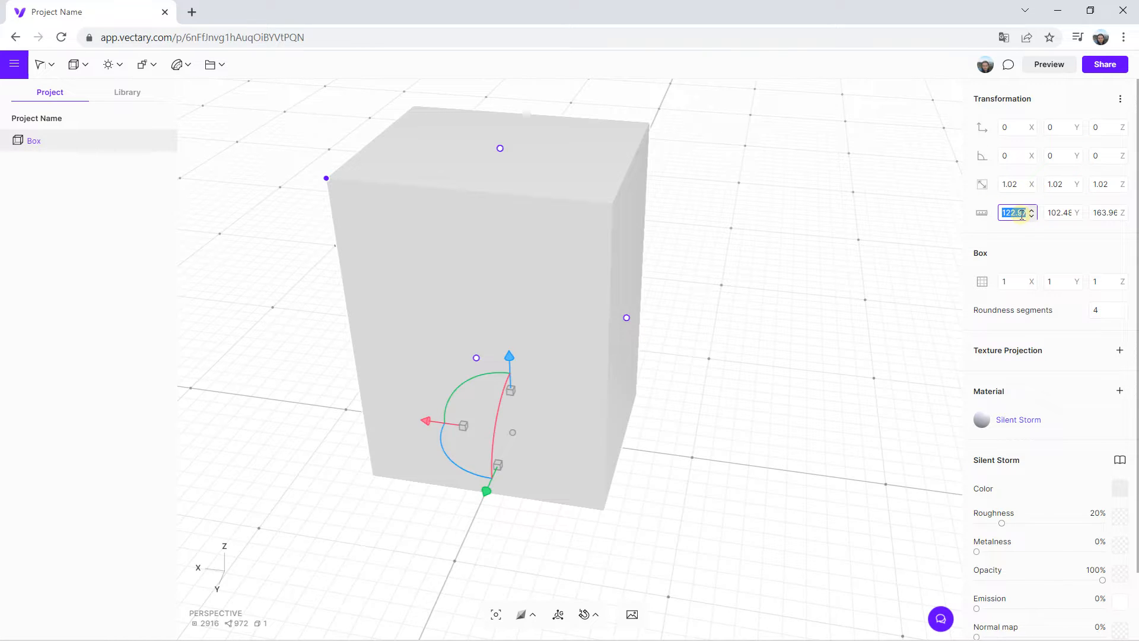
pyautogui.write('400')
pyautogui.press('Return')
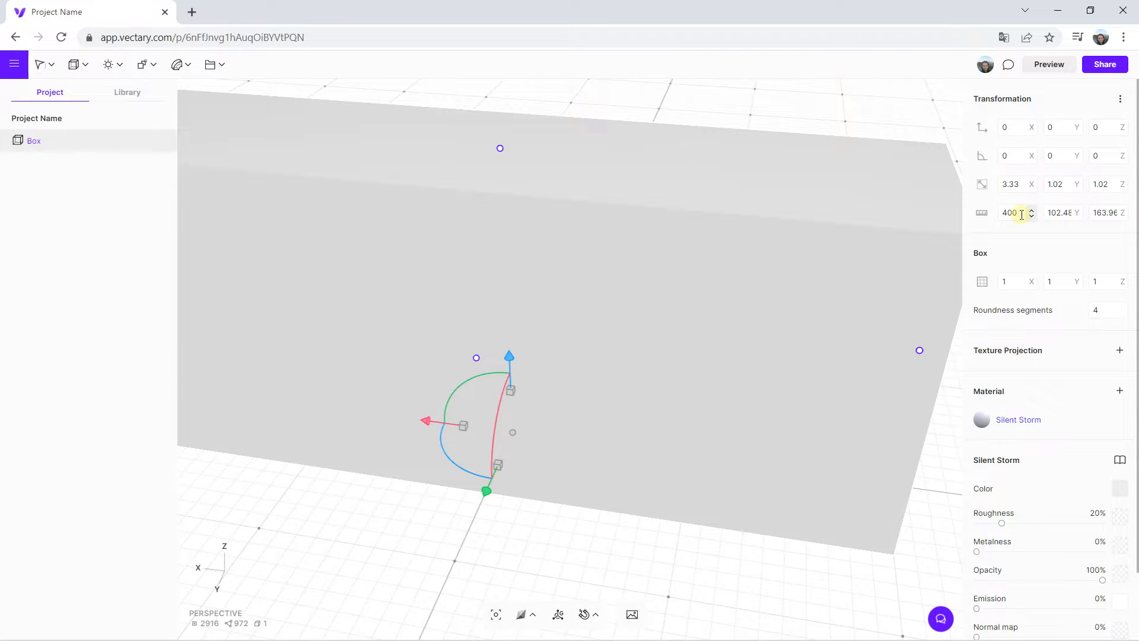
pyautogui.scroll(-5, 851, 254)
pyautogui.click(1055, 216)
pyautogui.write('400')
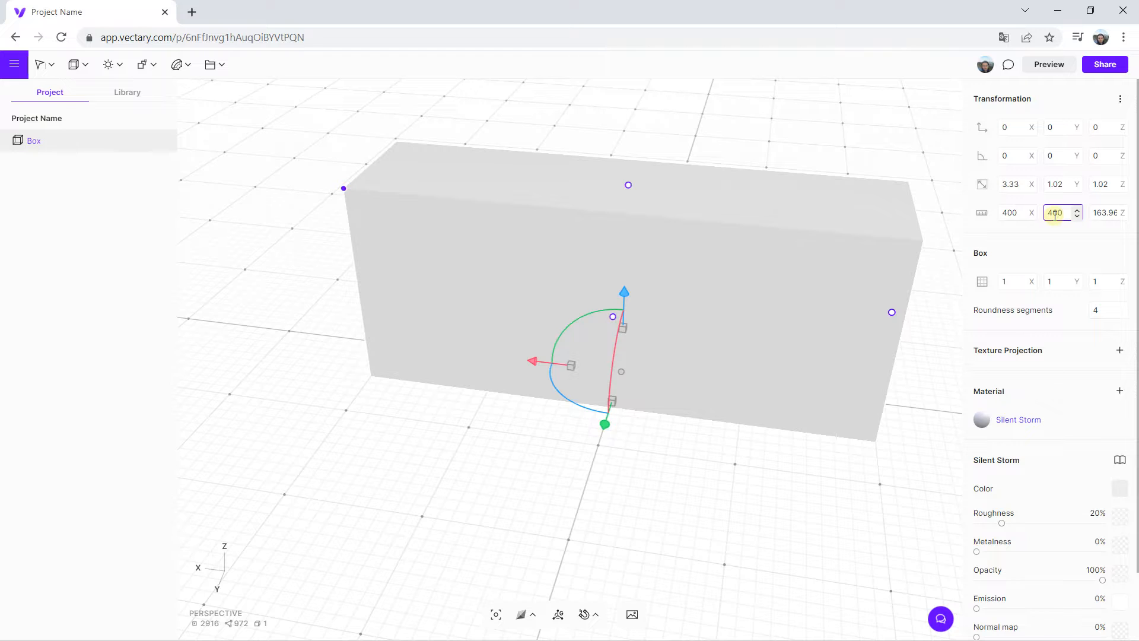
pyautogui.press('Return')
pyautogui.click(1106, 214)
pyautogui.write('4')
pyautogui.press('Return')
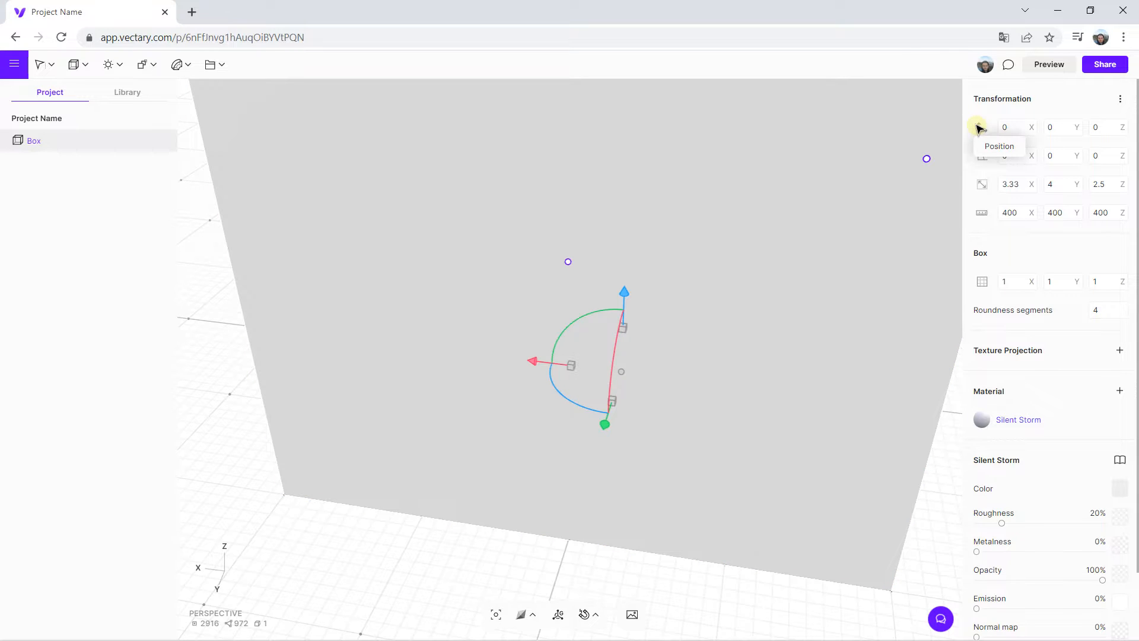
# Flatten the box into a floor plate by setting its Z size to 10
pyautogui.scroll(-2, 602, 272)
pyautogui.scroll(-6, 602, 272)
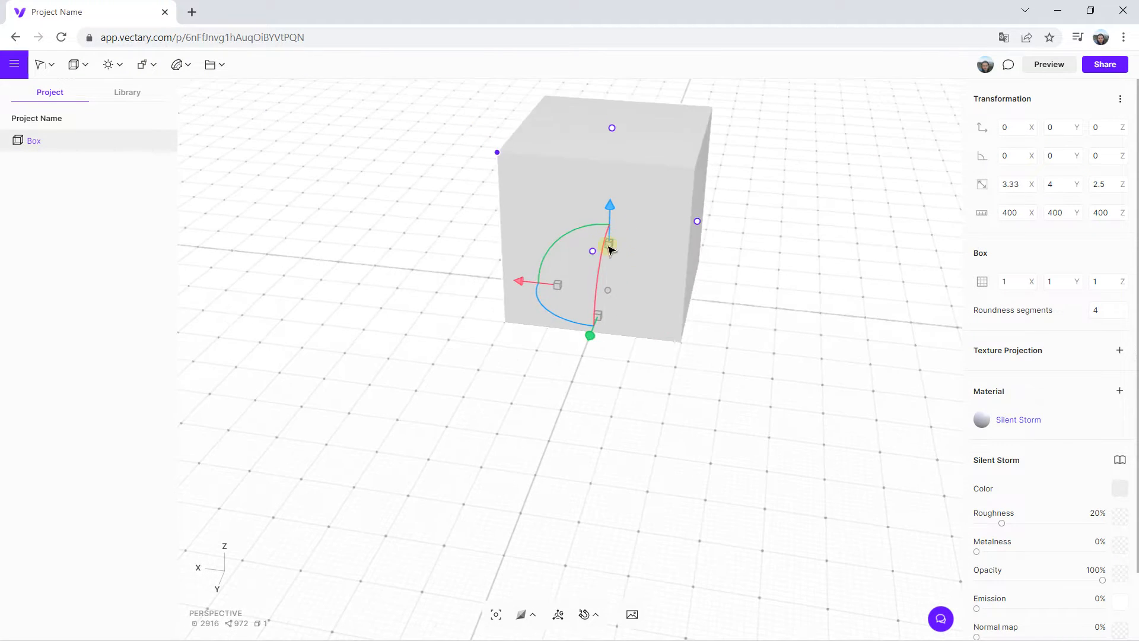
pyautogui.moveTo(718, 310); pyautogui.dragTo(682, 306, button='right')
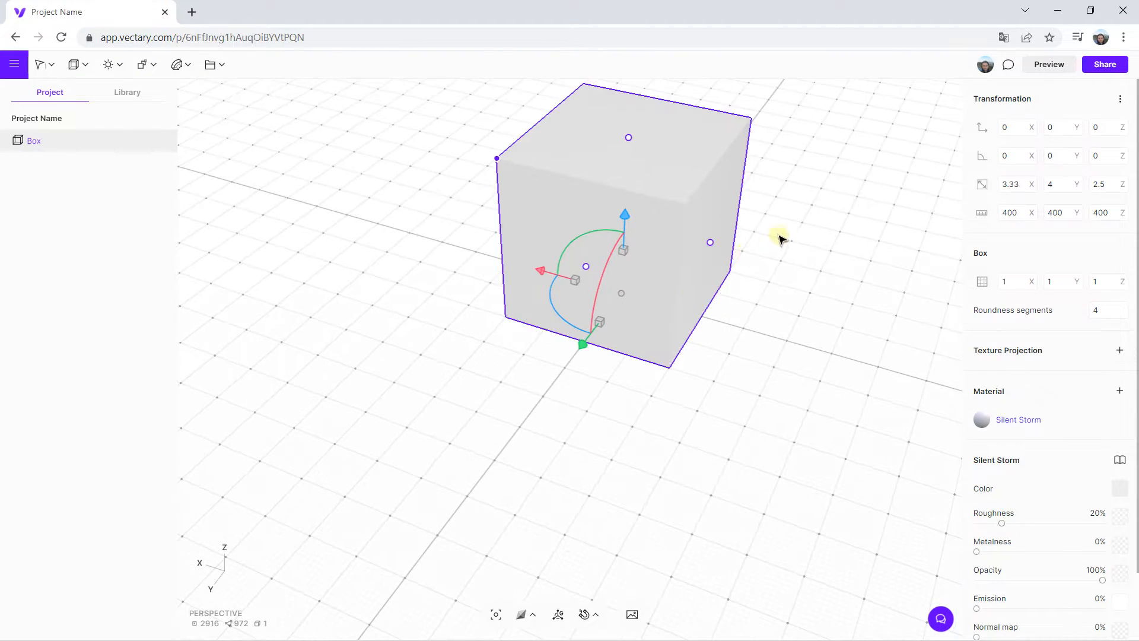
pyautogui.click(1106, 213)
pyautogui.write('10')
pyautogui.press('Return')
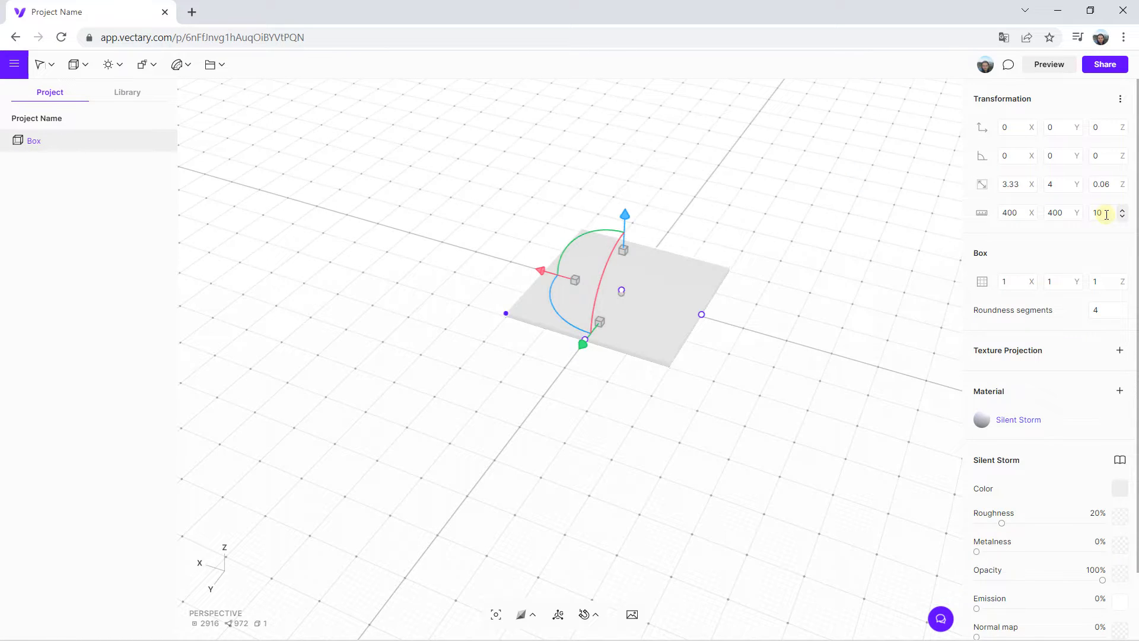
# Add a second box on the floor plate near its edge, at Y -130
pyautogui.moveTo(648, 285); pyautogui.dragTo(547, 262)
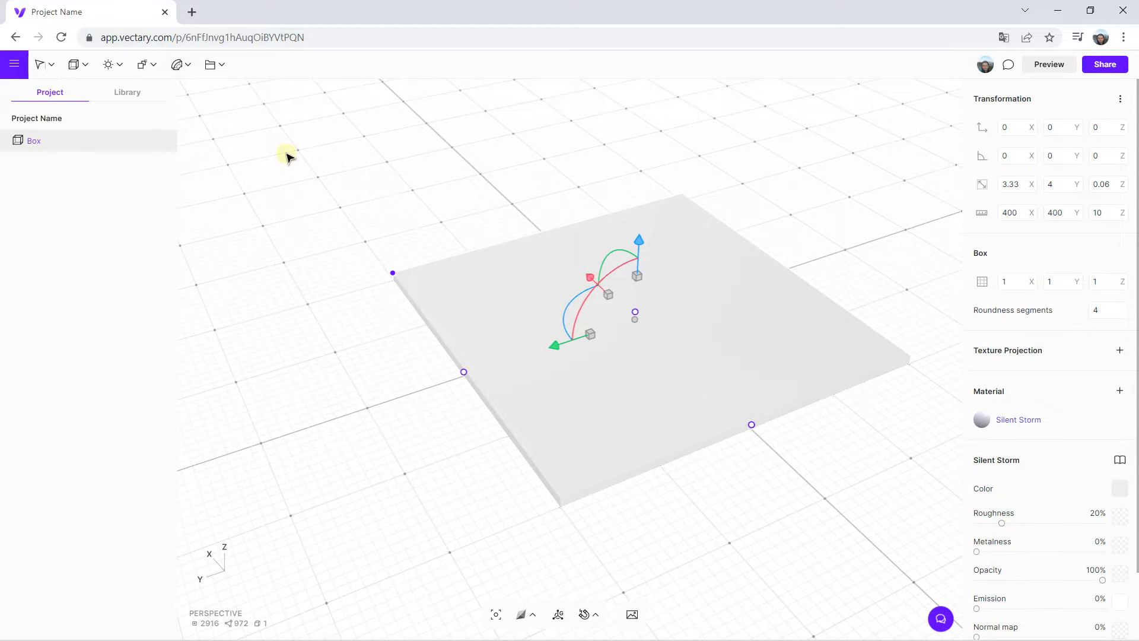
pyautogui.click(162, 118)
pyautogui.click(79, 65)
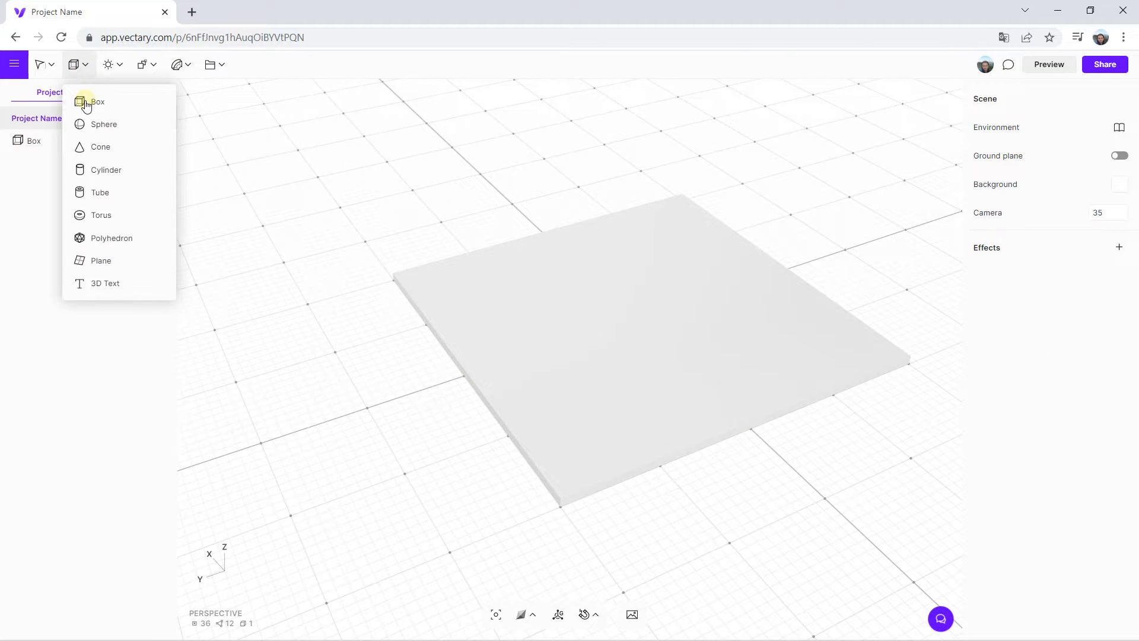
pyautogui.moveTo(88, 105); pyautogui.dragTo(669, 302)
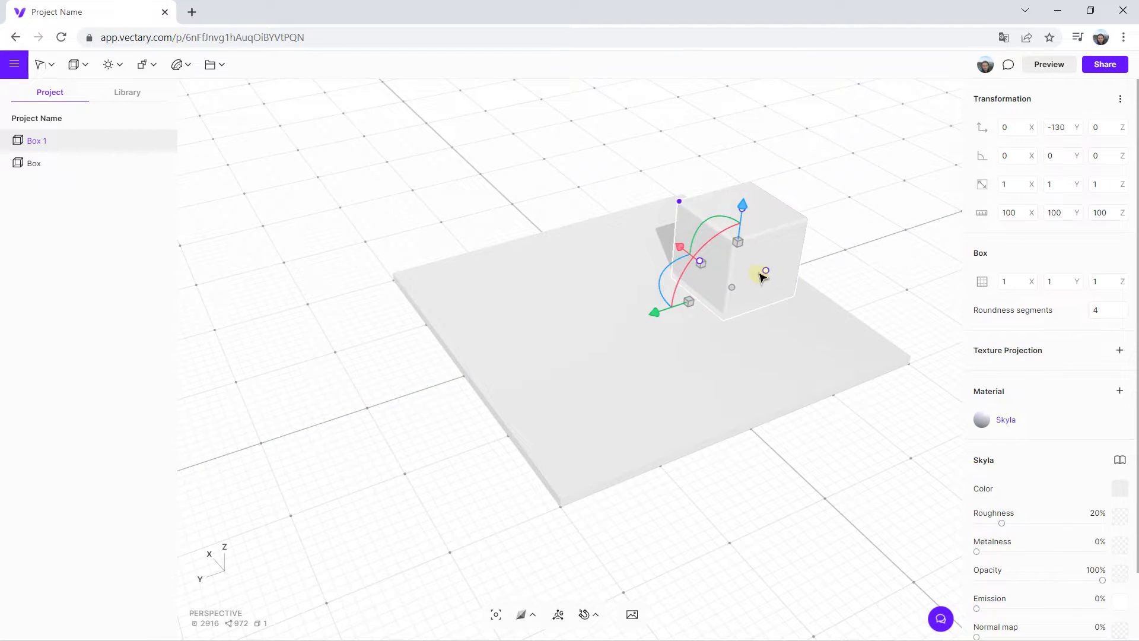
# Reshape the second box into an upright wall of 290 × 20 × 150
pyautogui.scroll(2, 763, 274)
pyautogui.scroll(2, 766, 274)
pyautogui.moveTo(772, 272); pyautogui.dragTo(814, 441)
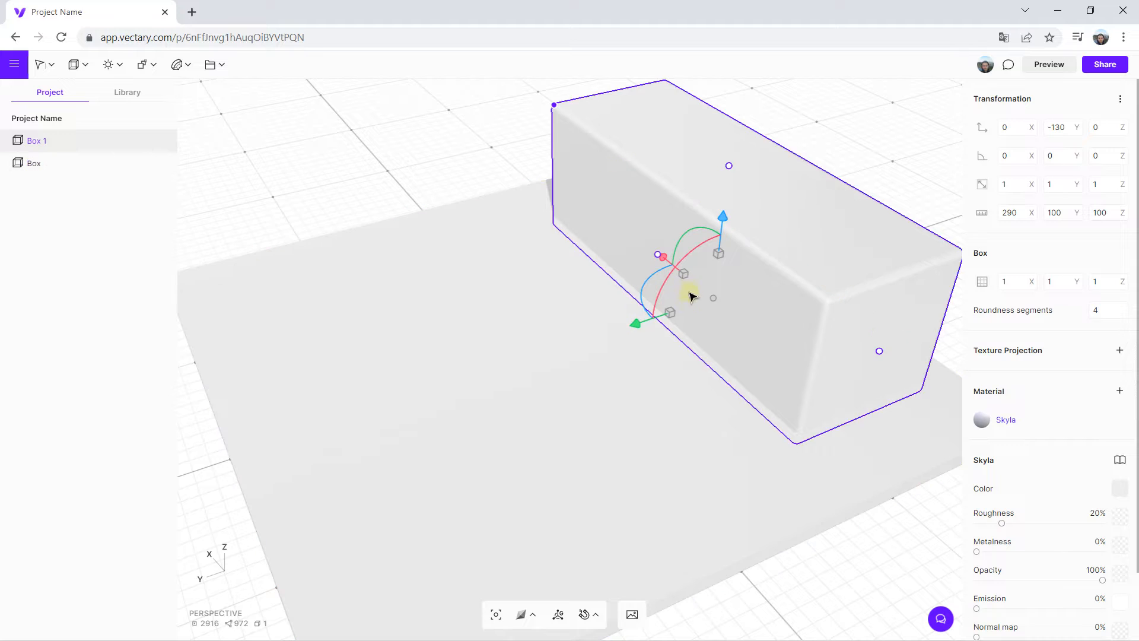
pyautogui.moveTo(658, 255); pyautogui.dragTo(747, 221)
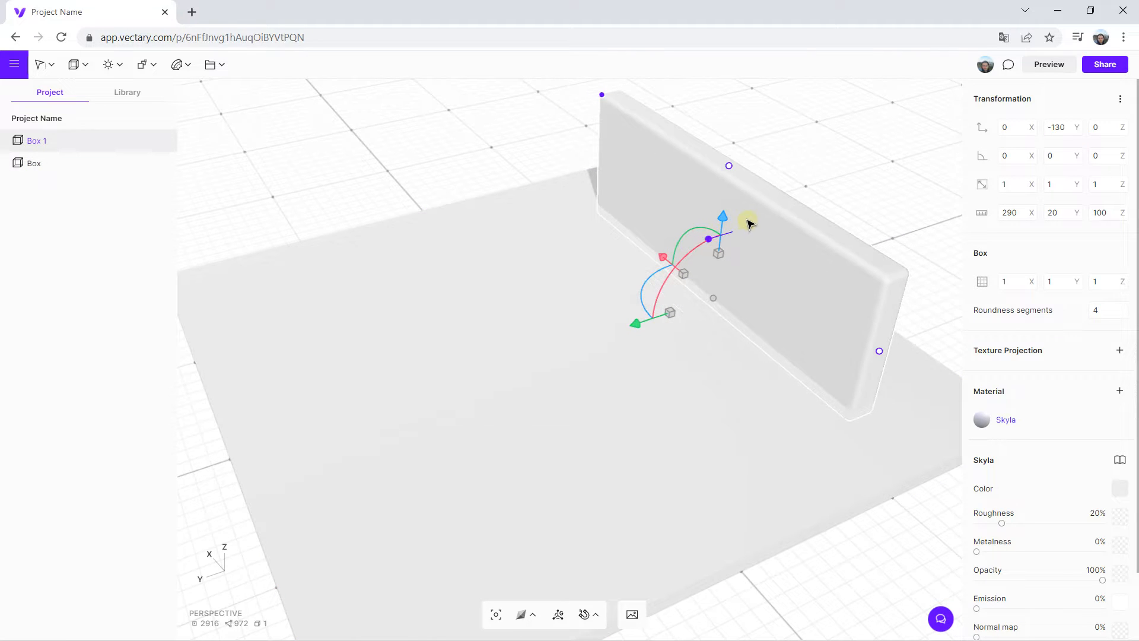
pyautogui.moveTo(728, 166); pyautogui.dragTo(738, 87)
# Try up to 32 X segments on the upright wall with its polygon edges displayed, and return the count to 1
pyautogui.moveTo(682, 202); pyautogui.dragTo(447, 178)
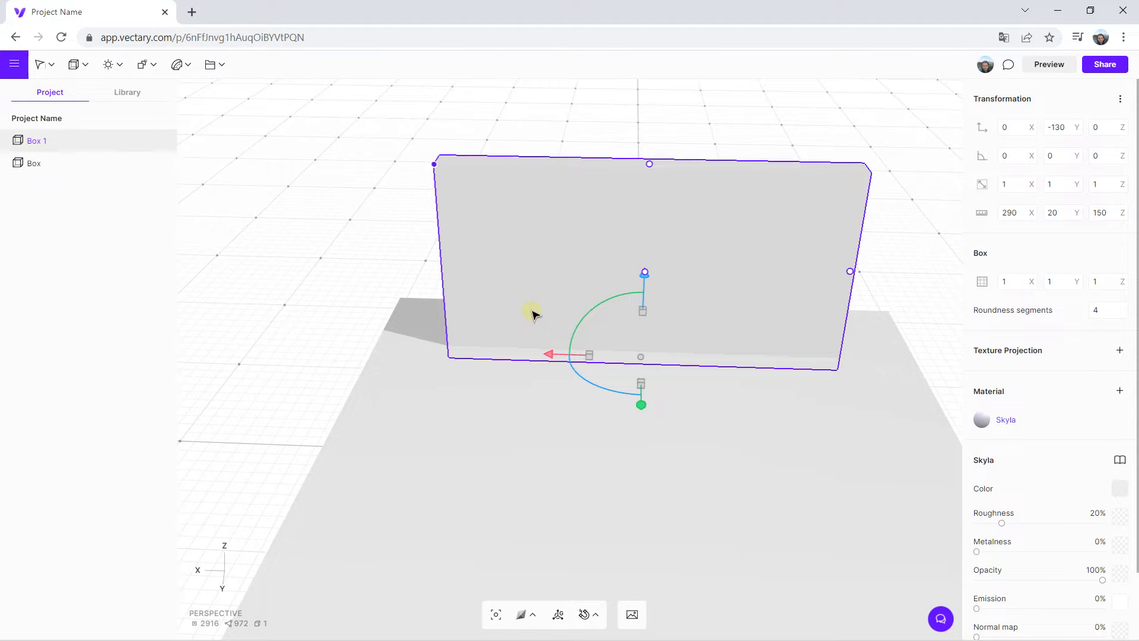
pyautogui.moveTo(563, 278); pyautogui.dragTo(508, 208)
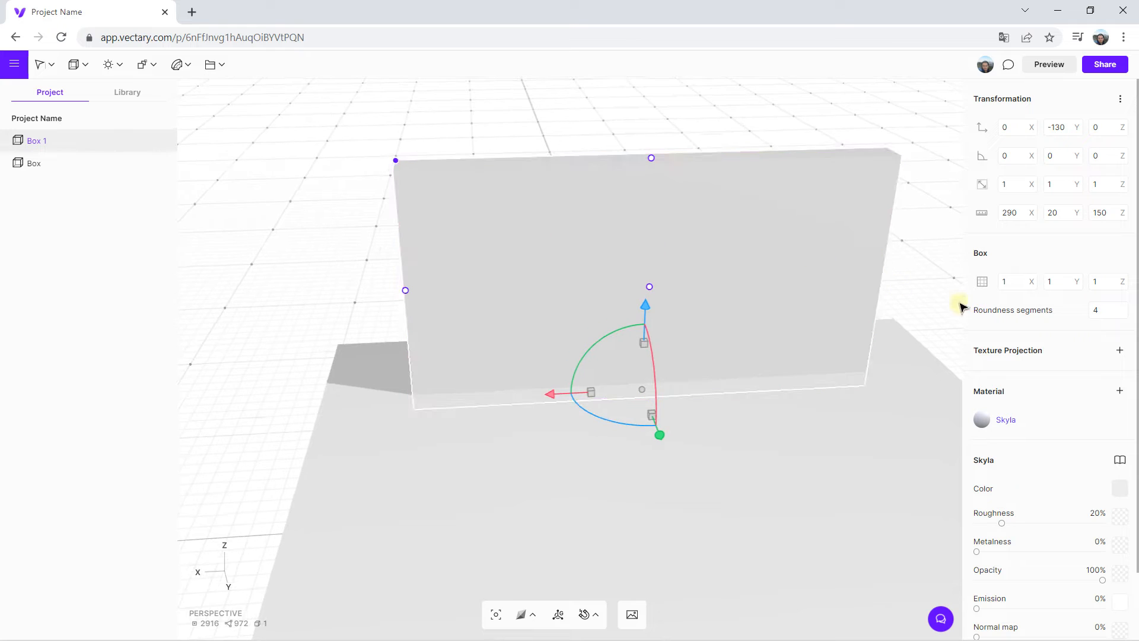
pyautogui.moveTo(1030, 284); pyautogui.dragTo(1075, 319)
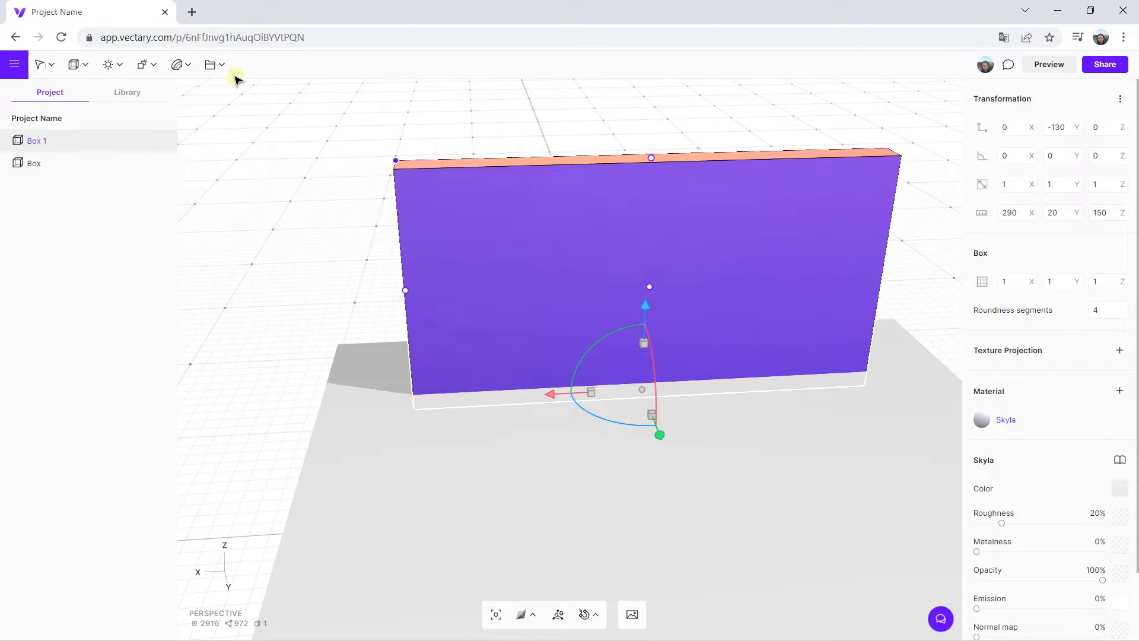
pyautogui.click(147, 65)
pyautogui.moveTo(1076, 281); pyautogui.dragTo(1029, 258)
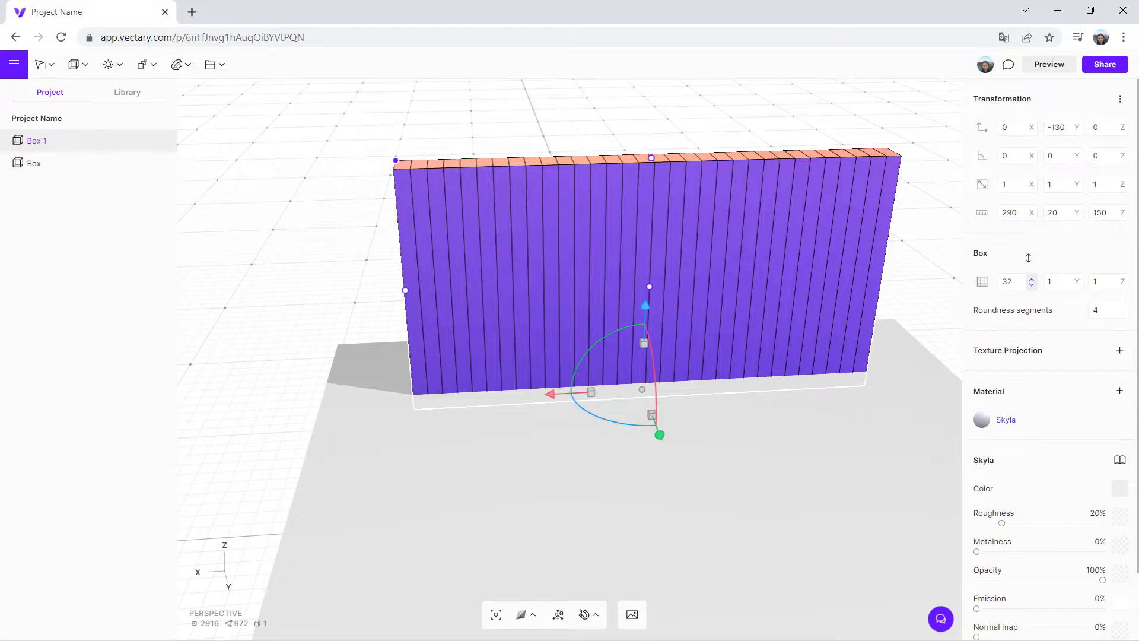
pyautogui.moveTo(1029, 257); pyautogui.dragTo(1030, 281)
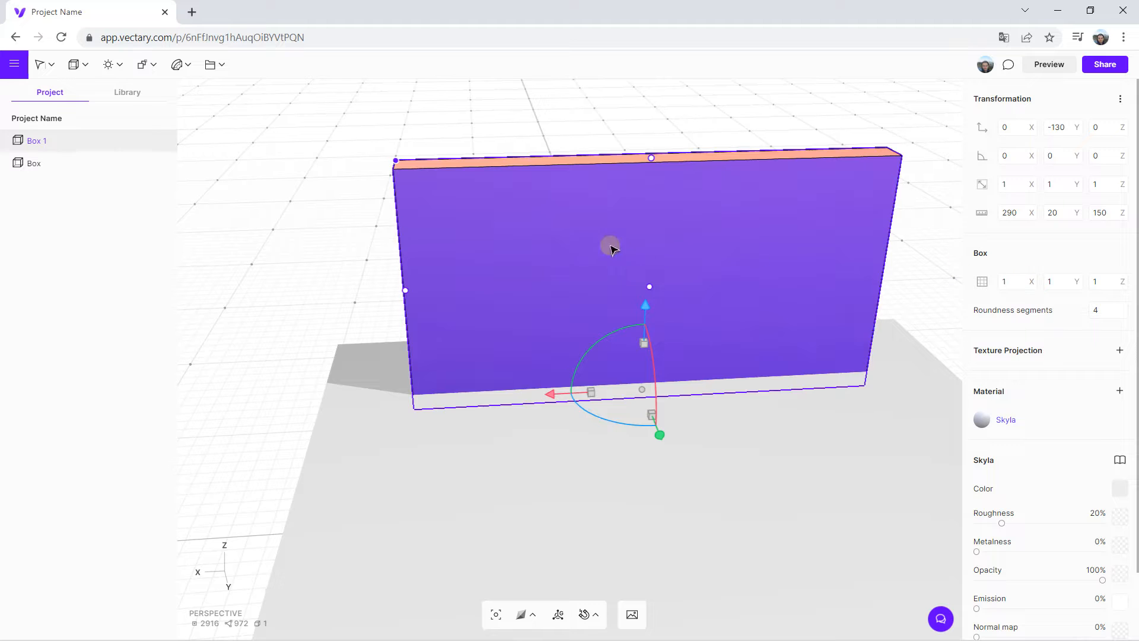
# Place the wall on top of the floor plate near its back edge, at Y -170 and Z 10
pyautogui.moveTo(335, 233); pyautogui.dragTo(644, 320)
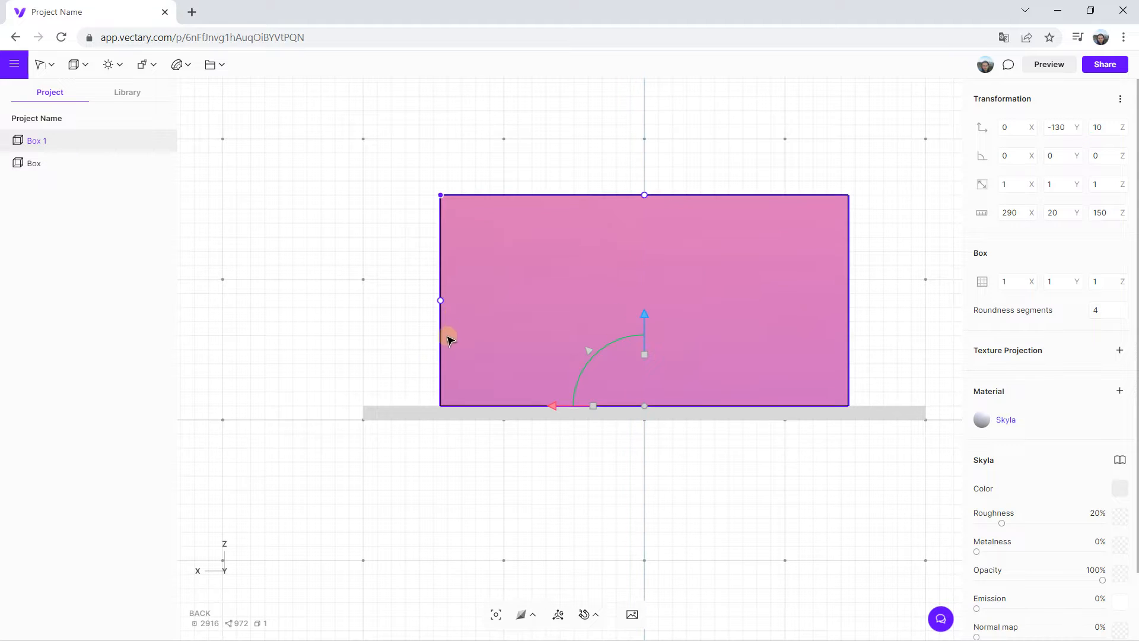
pyautogui.moveTo(450, 330); pyautogui.dragTo(333, 406)
pyautogui.moveTo(651, 416); pyautogui.dragTo(672, 399)
pyautogui.moveTo(383, 294); pyautogui.dragTo(428, 260)
pyautogui.moveTo(359, 265); pyautogui.dragTo(437, 261)
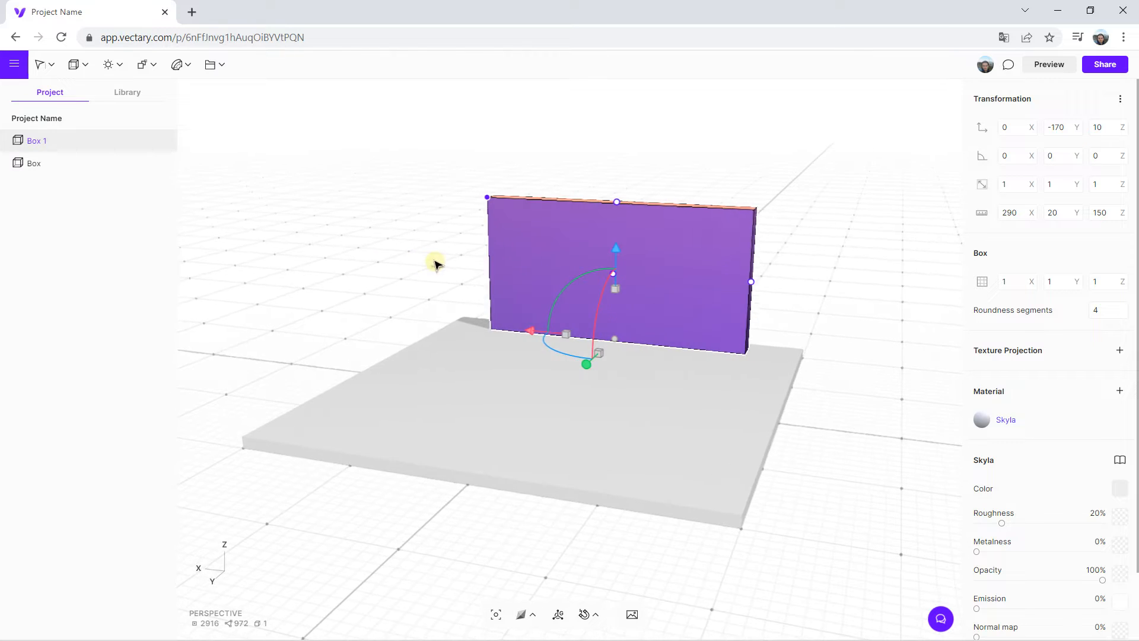
# Change the floor plate's material color to dark gray, hex 383838
pyautogui.click(356, 262)
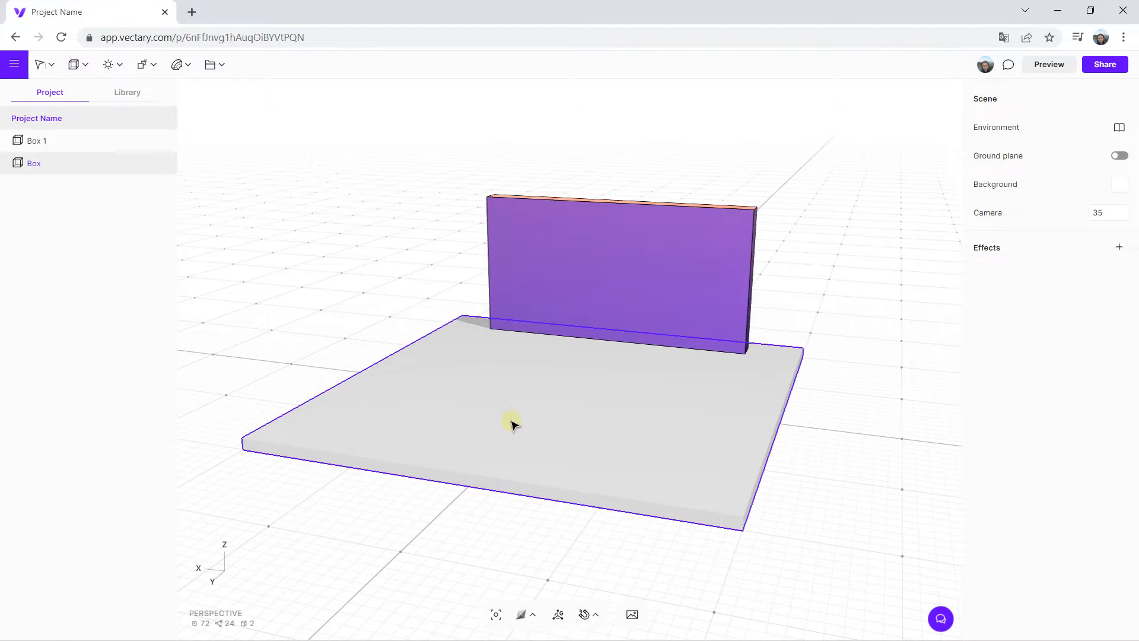
pyautogui.click(575, 390)
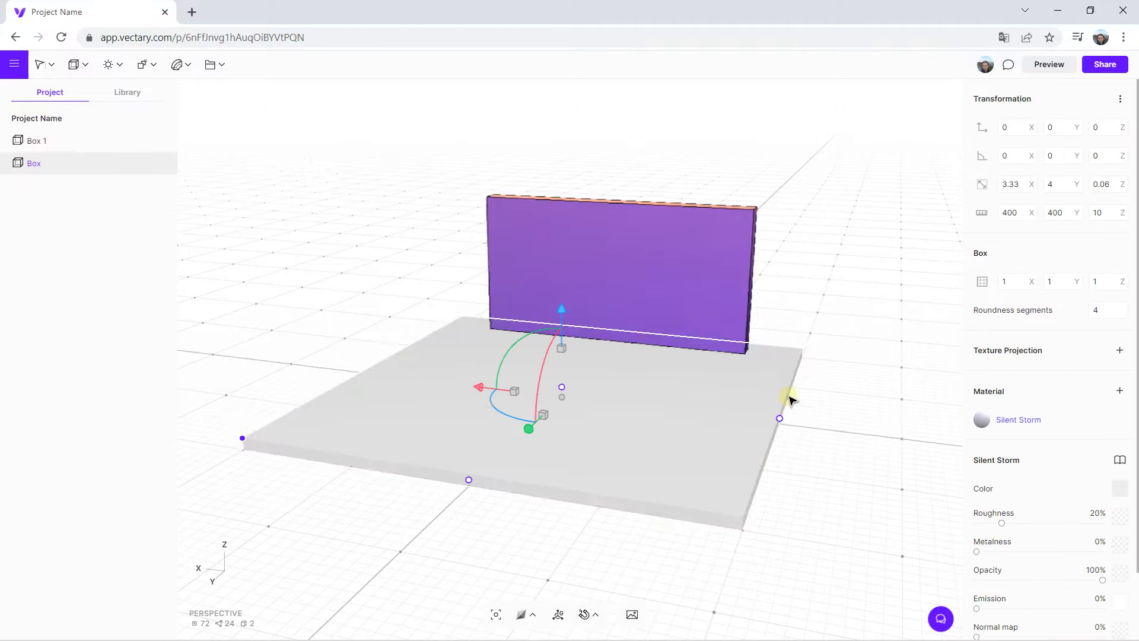
pyautogui.click(1119, 489)
pyautogui.click(833, 412)
pyautogui.moveTo(800, 417); pyautogui.dragTo(771, 419)
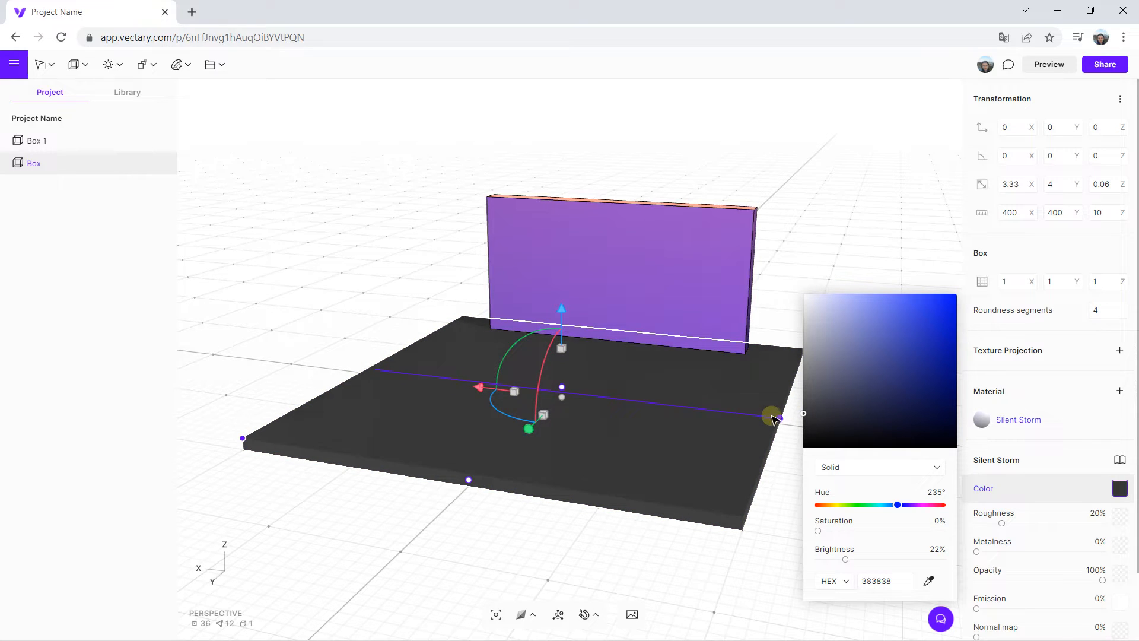
# Return the viewport to normal shading and check the color settings of the upright wall's material
pyautogui.moveTo(775, 277); pyautogui.dragTo(704, 319, button='right')
pyautogui.click(703, 253)
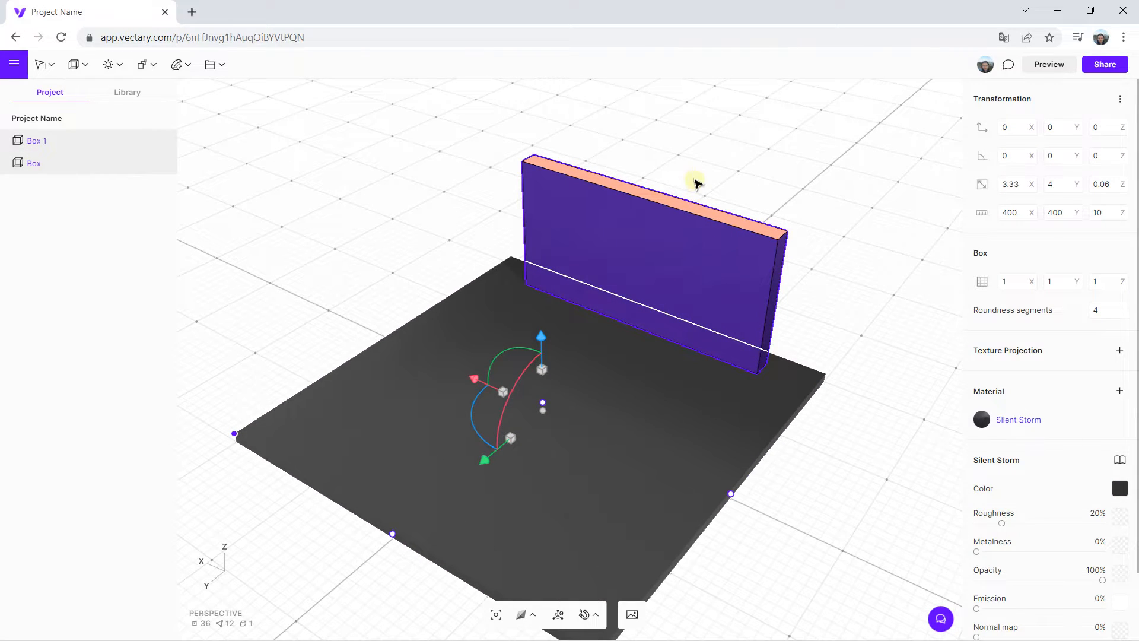
pyautogui.click(522, 614)
pyautogui.click(537, 509)
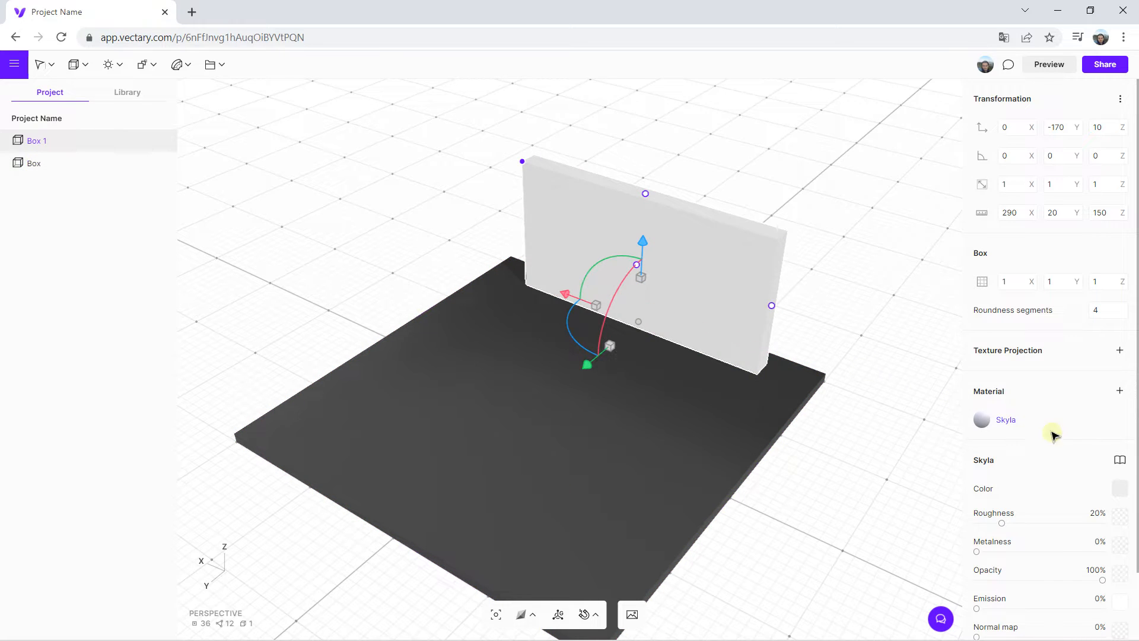
pyautogui.click(1120, 488)
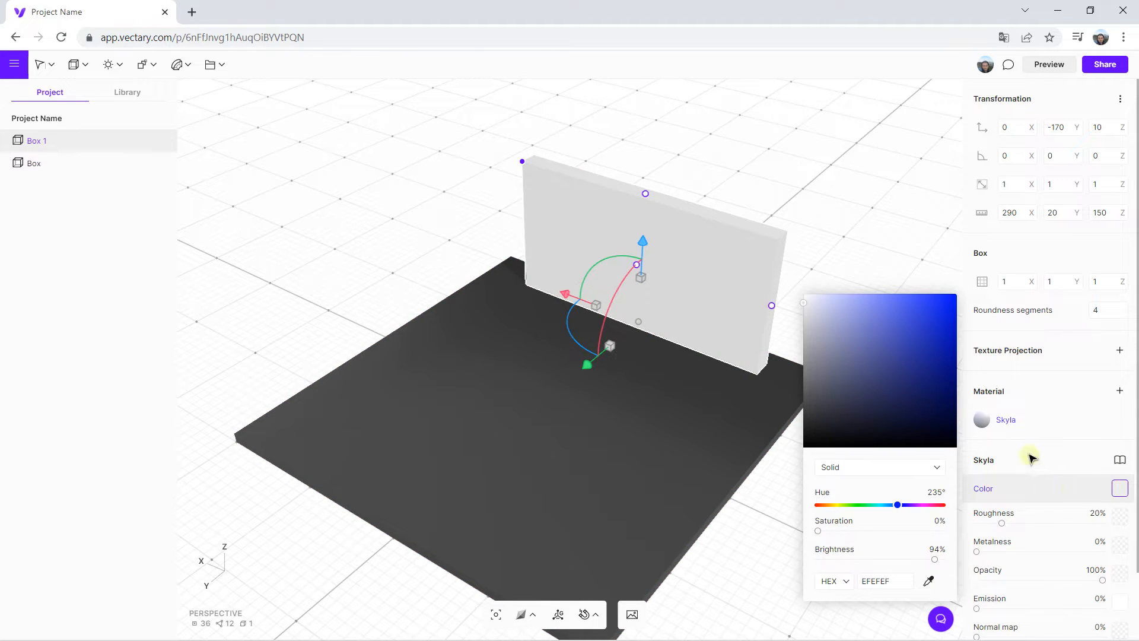
pyautogui.click(1074, 456)
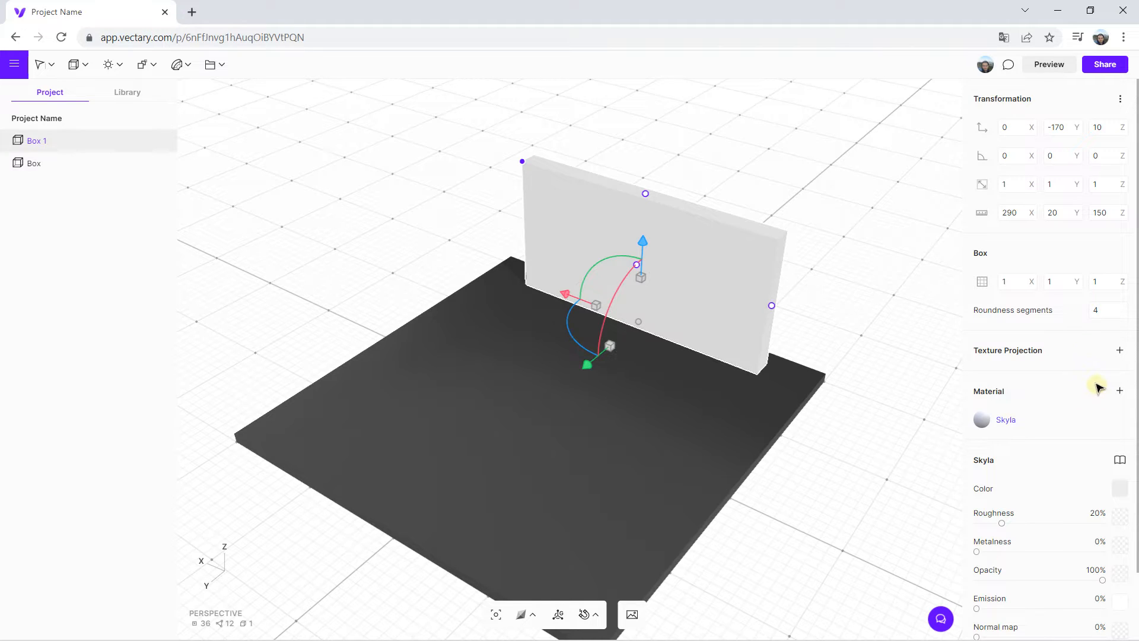
# Apply an olive-brown Wood material from the material library to the upright wall
pyautogui.click(1120, 460)
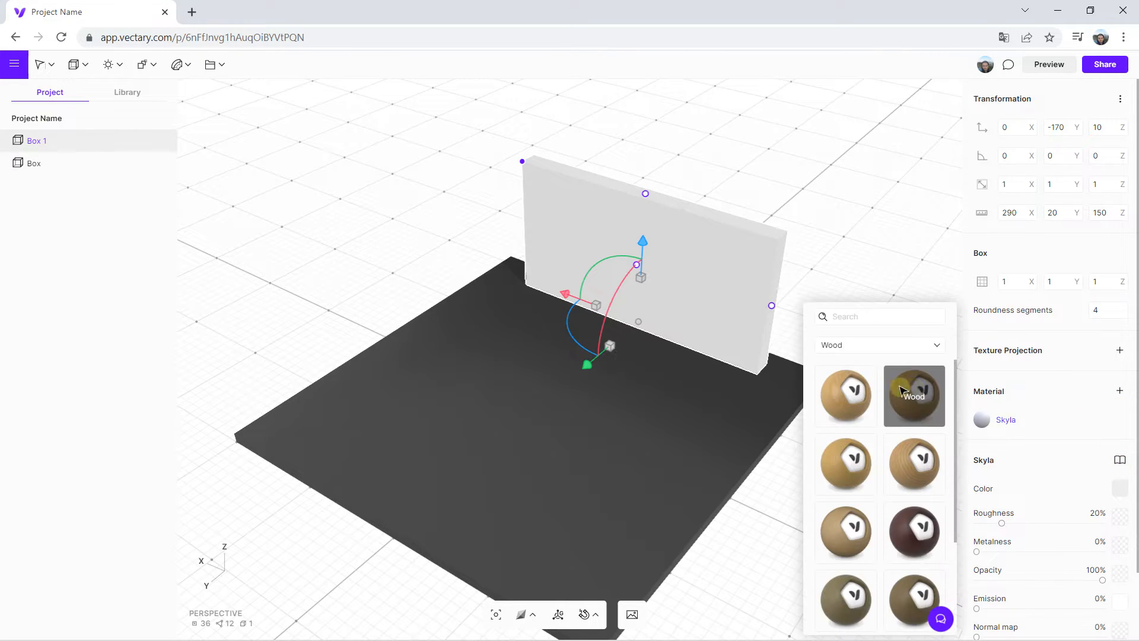
pyautogui.moveTo(845, 596); pyautogui.dragTo(669, 256)
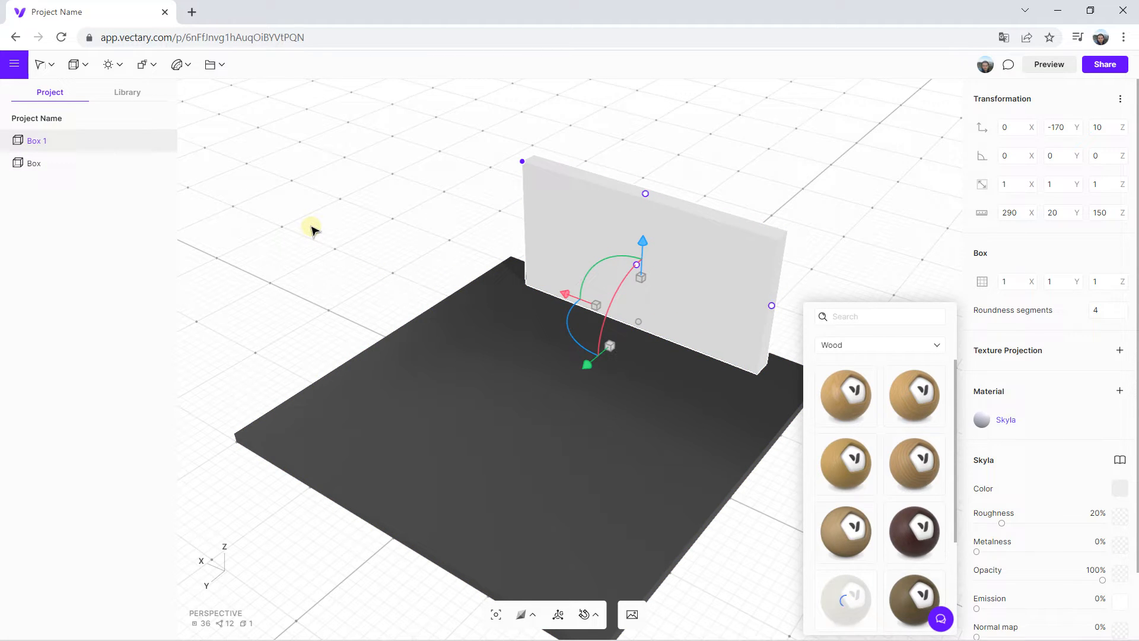
# Add a sphere to the scene and raise it to Z 10 so it rests on the floor plate
pyautogui.click(86, 70)
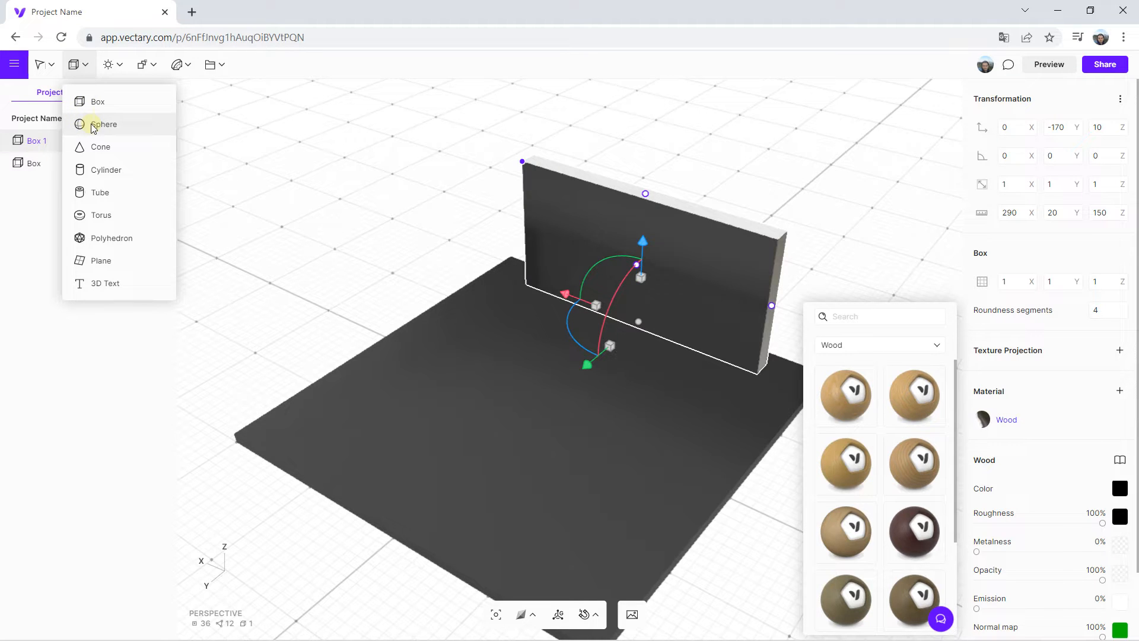
pyautogui.click(92, 125)
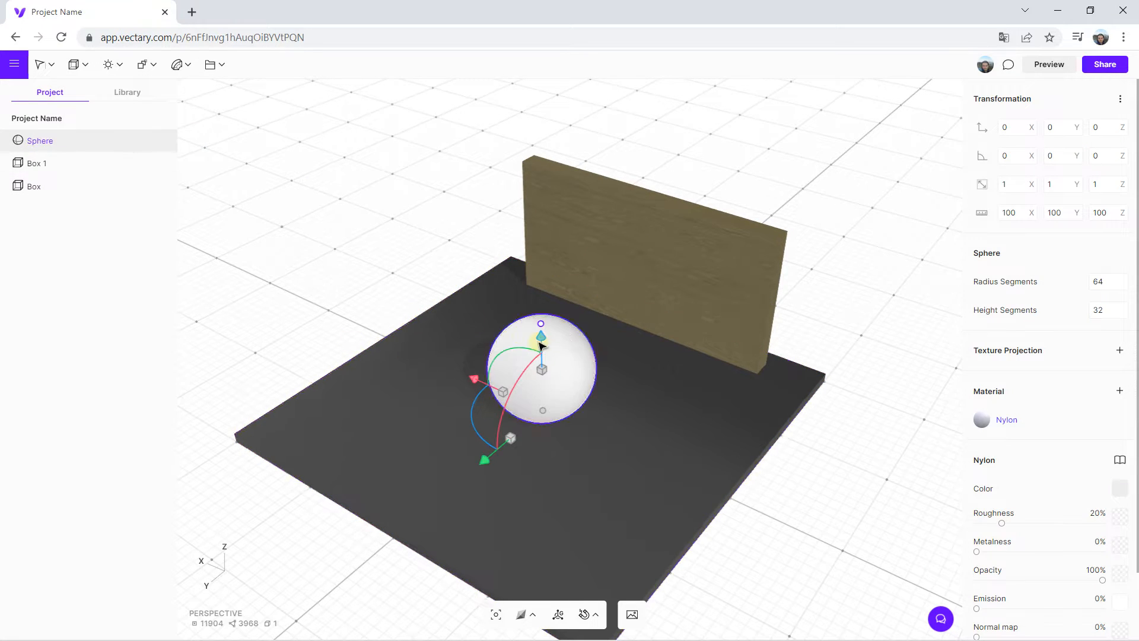
pyautogui.scroll(3, 545, 371)
pyautogui.moveTo(675, 421); pyautogui.dragTo(779, 356, button='right')
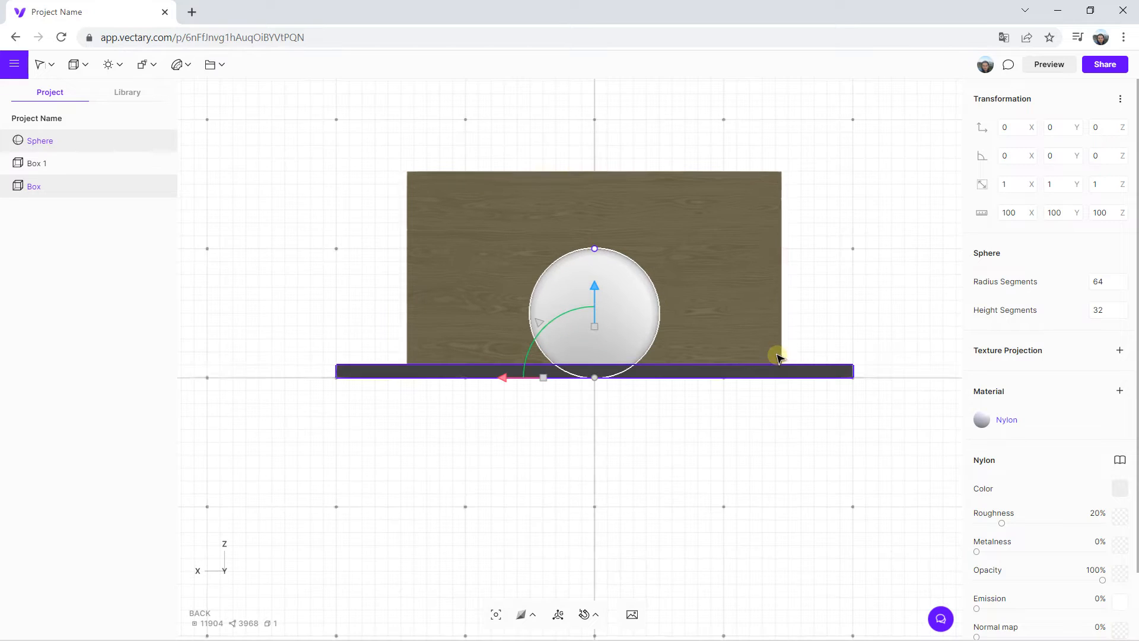
pyautogui.moveTo(594, 286); pyautogui.dragTo(594, 274)
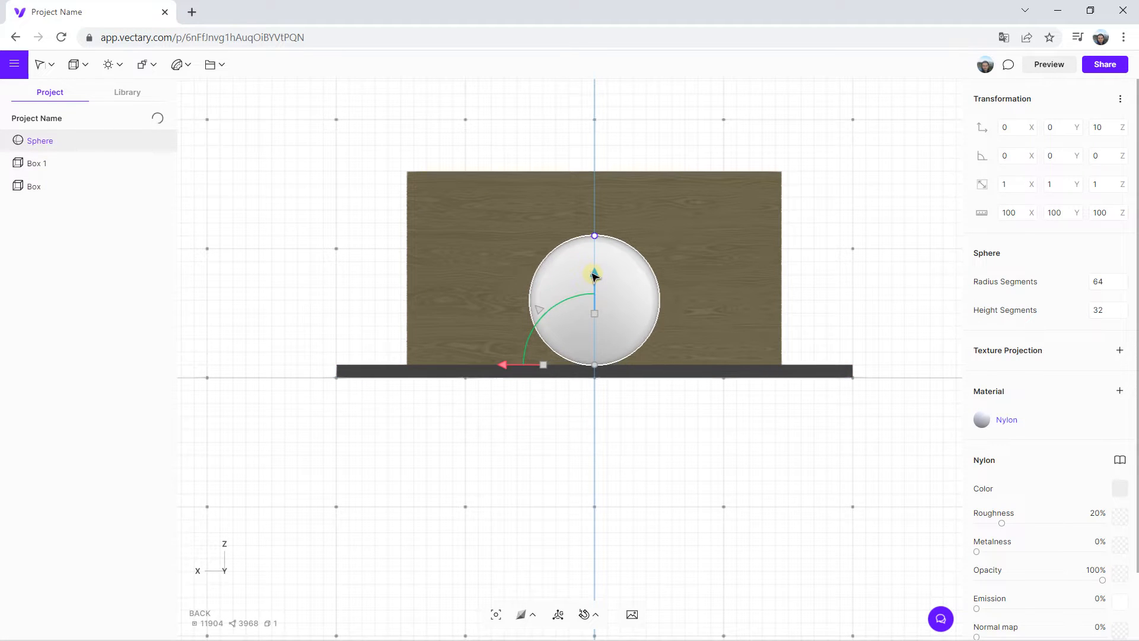
# Flatten the sphere vertically to a height of about 38.52
pyautogui.moveTo(681, 409); pyautogui.dragTo(492, 289, button='right')
pyautogui.moveTo(526, 275)
pyautogui.mouseDown()
pyautogui.moveTo(532, 319)
pyautogui.moveTo(529, 247)
pyautogui.moveTo(532, 305)
pyautogui.moveTo(534, 277)
pyautogui.mouseUp()
pyautogui.moveTo(432, 318); pyautogui.dragTo(604, 284, button='right')
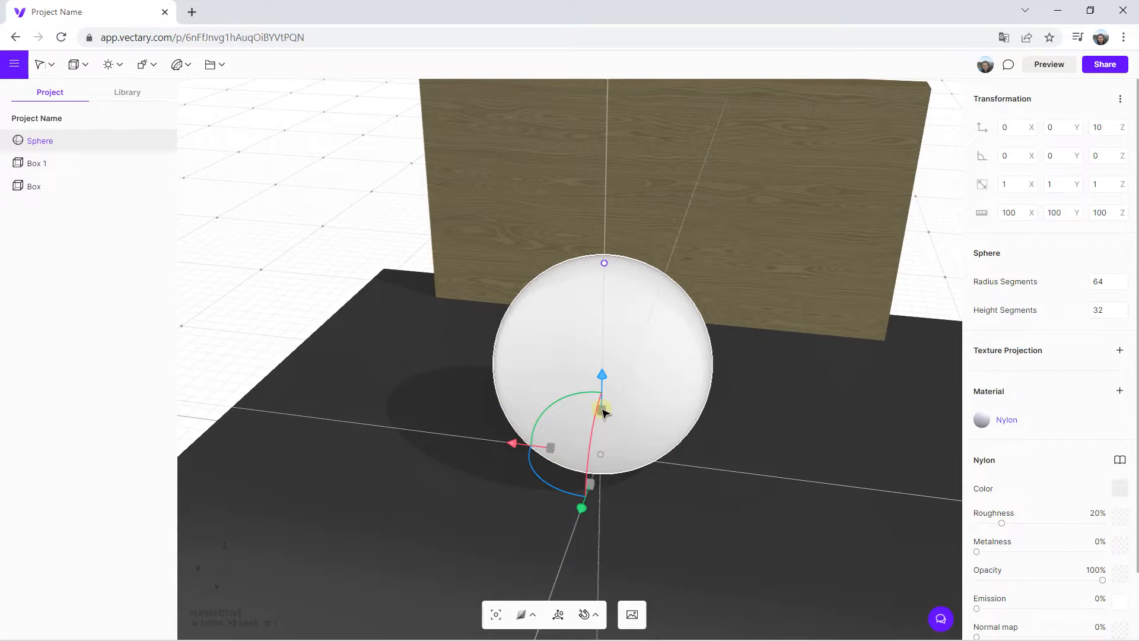
pyautogui.moveTo(603, 411); pyautogui.dragTo(610, 439)
pyautogui.moveTo(610, 440); pyautogui.dragTo(592, 405, button='right')
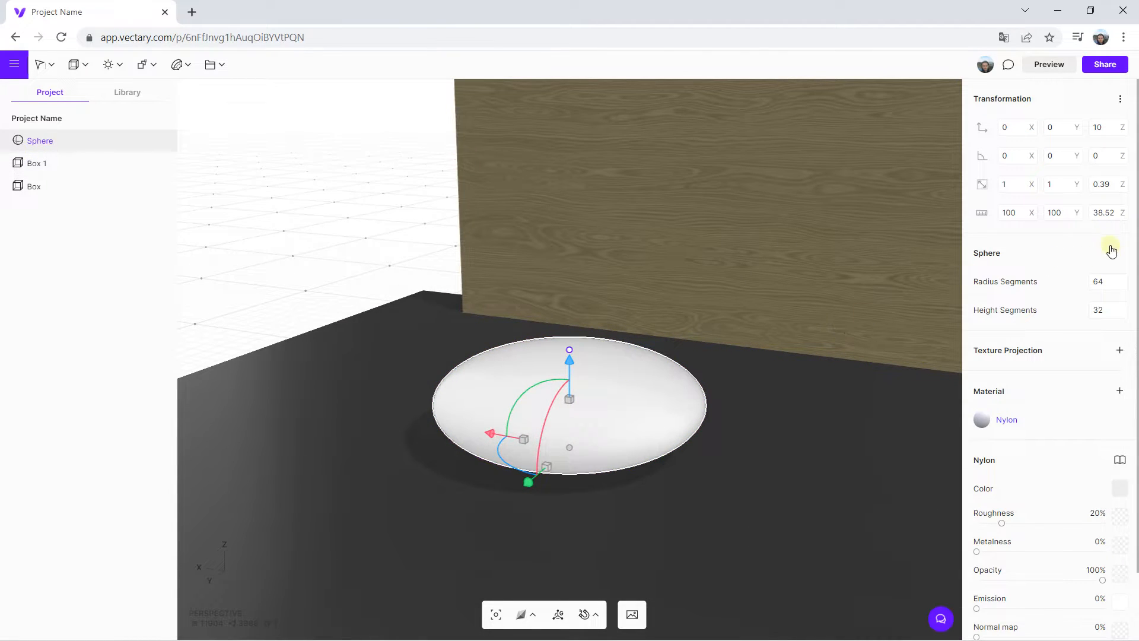
# Set the flattened sphere's radius segments to 96 and height segments to 64, and move it to X 120
pyautogui.moveTo(1123, 283); pyautogui.dragTo(798, 306)
pyautogui.moveTo(1121, 309); pyautogui.dragTo(1116, 225)
pyautogui.moveTo(420, 483); pyautogui.dragTo(322, 455)
pyautogui.scroll(-1, 602, 432)
pyautogui.moveTo(541, 475); pyautogui.dragTo(408, 487)
pyautogui.scroll(-1, 352, 385)
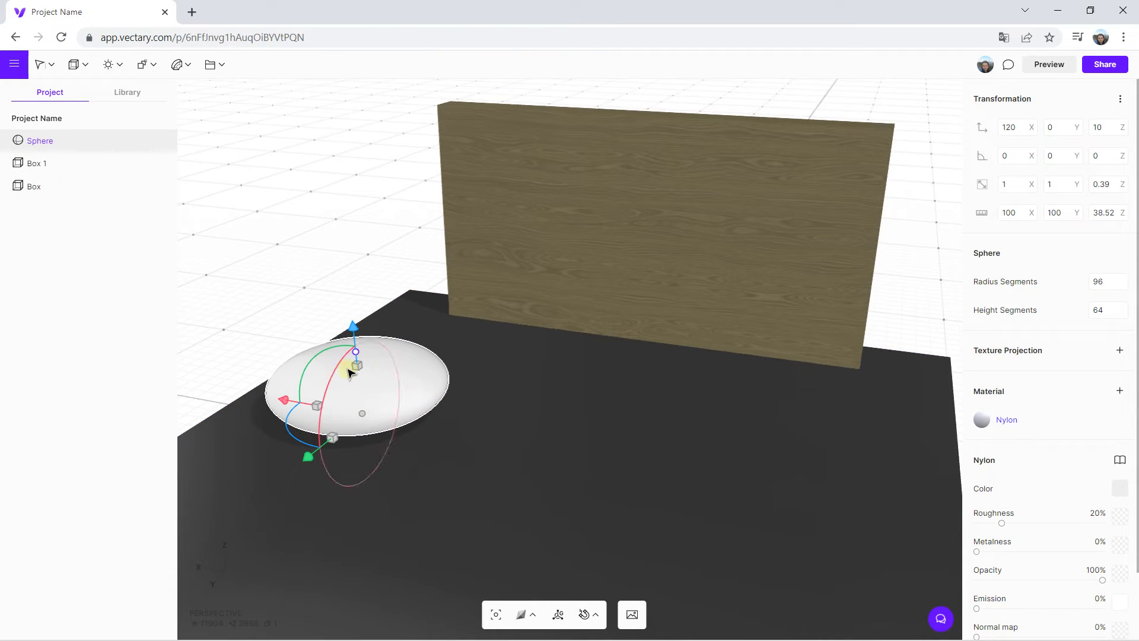
# Apply a light gray Concrete material from the material library to the flattened sphere
pyautogui.click(1119, 489)
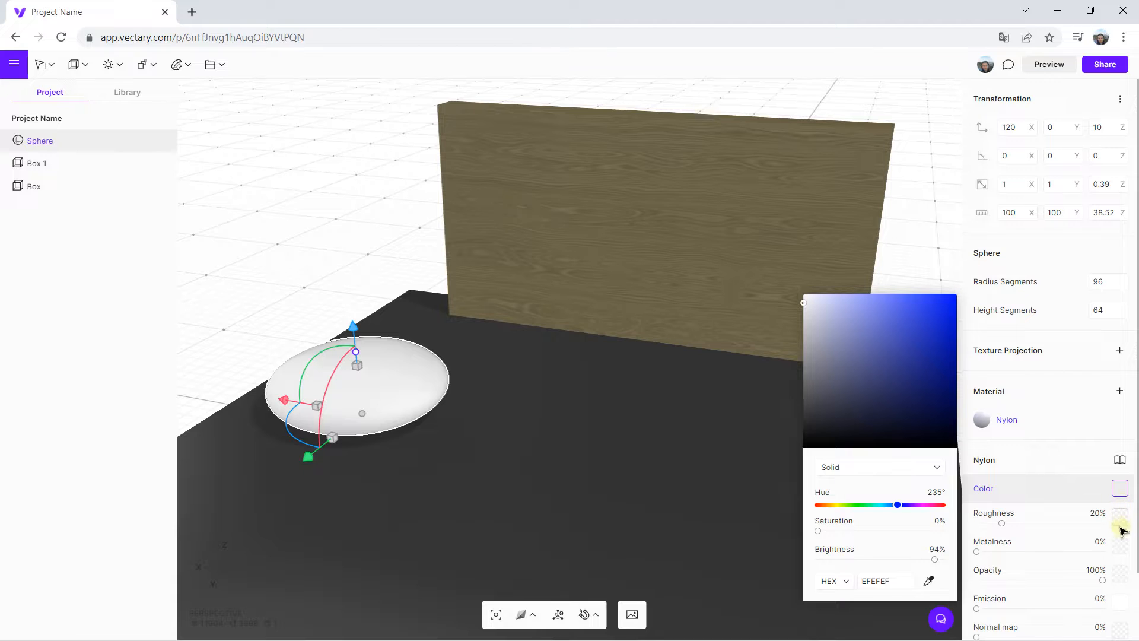
pyautogui.click(1119, 461)
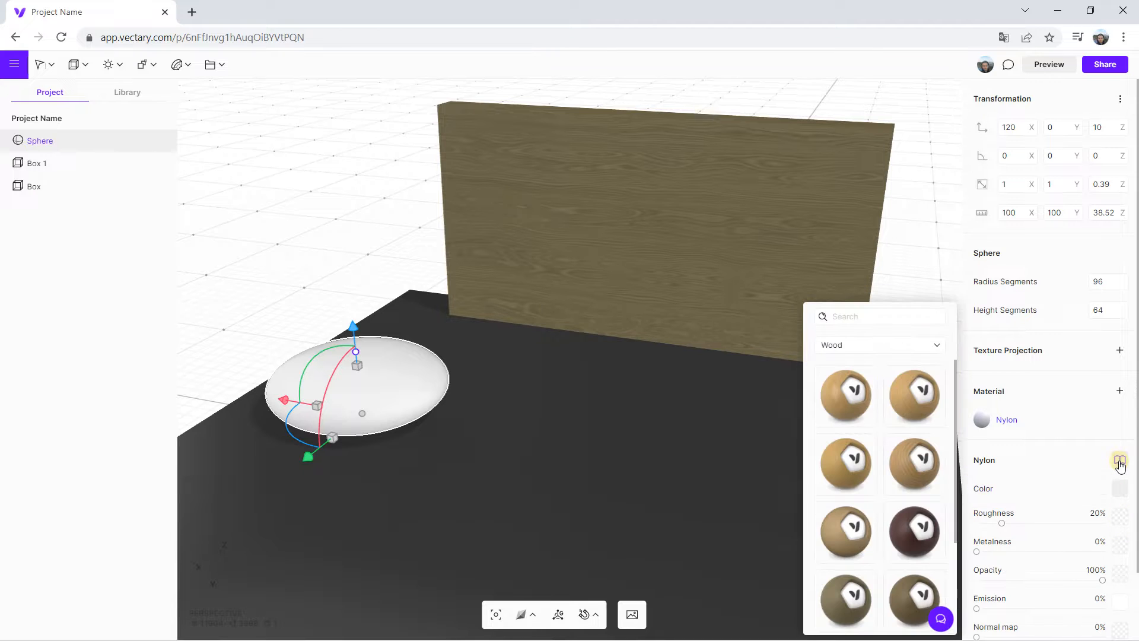
pyautogui.click(880, 348)
pyautogui.click(840, 380)
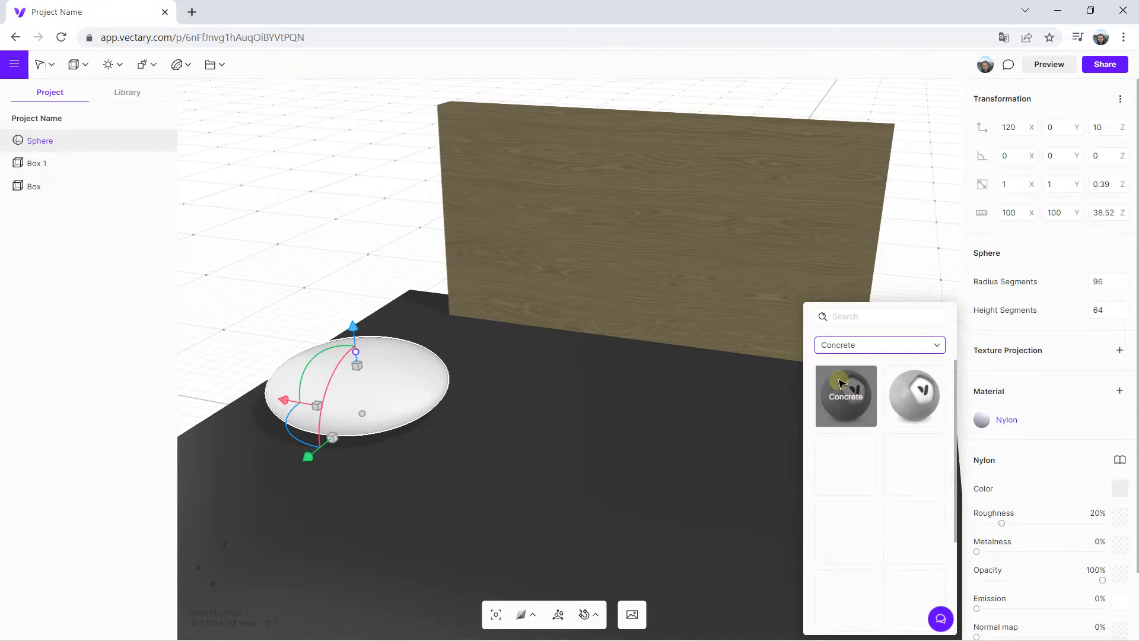
pyautogui.moveTo(506, 384); pyautogui.dragTo(521, 440)
pyautogui.scroll(-5, 524, 412)
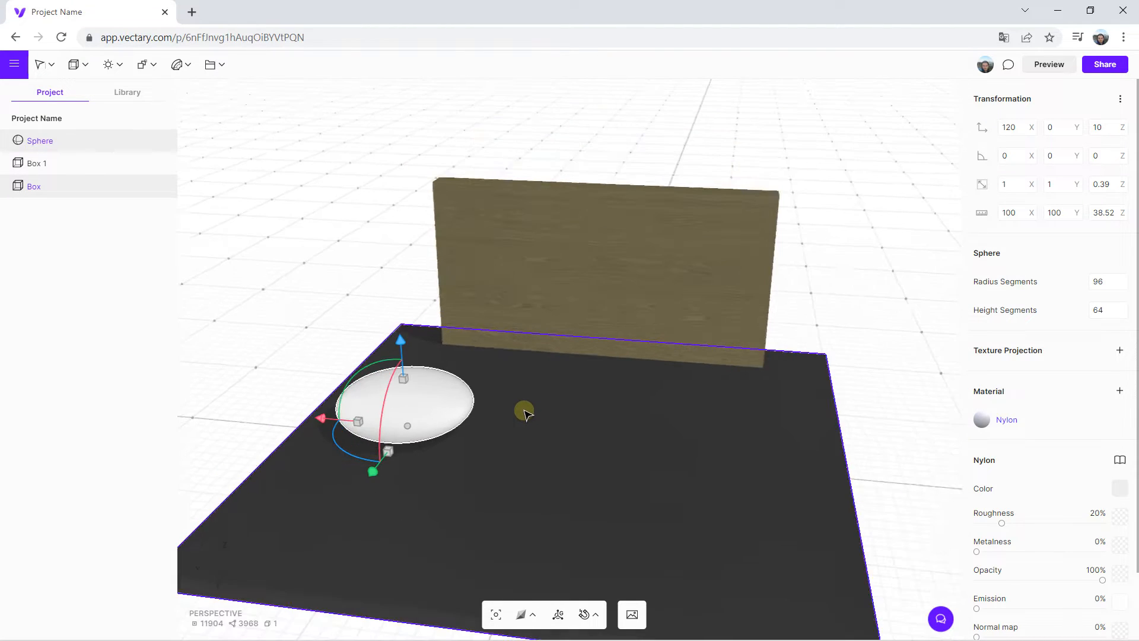
pyautogui.moveTo(307, 301); pyautogui.dragTo(270, 321)
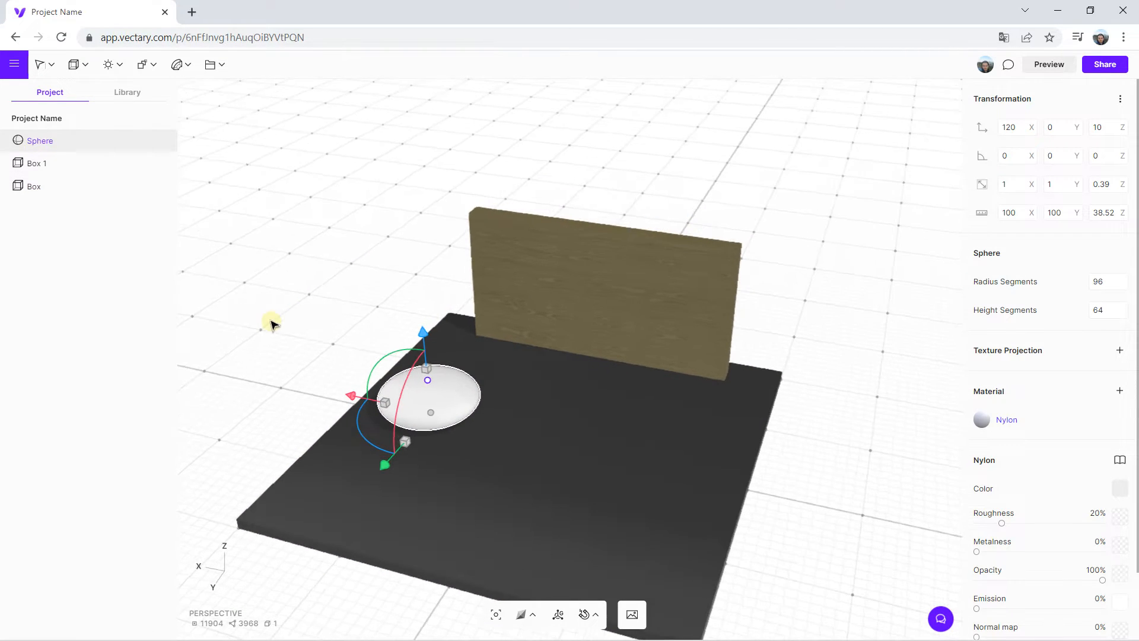
pyautogui.scroll(3, 384, 373)
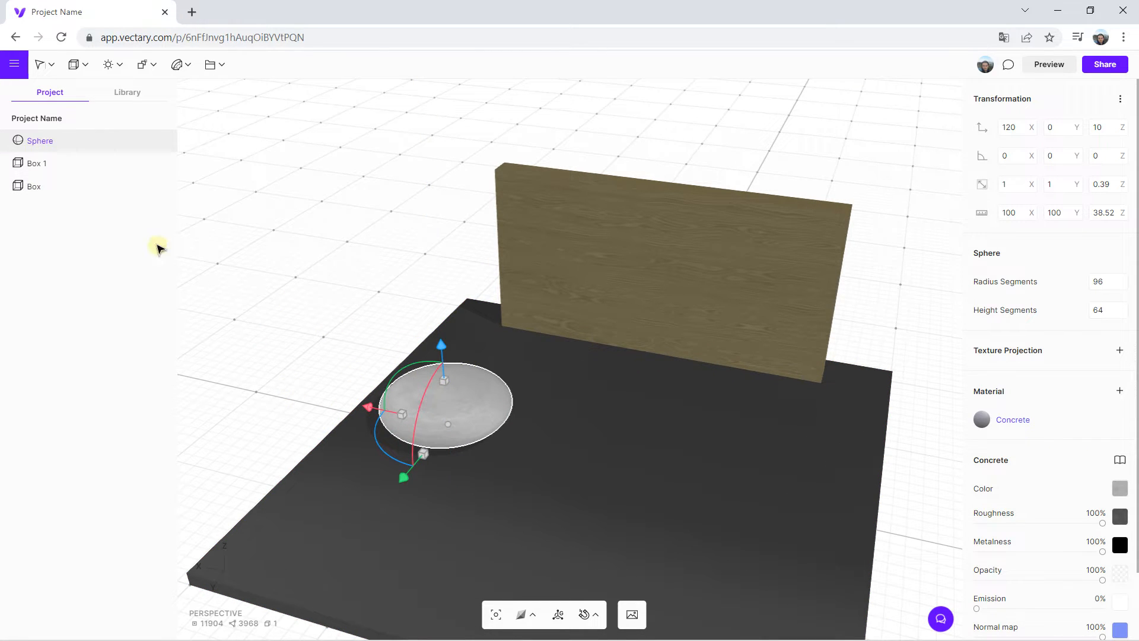
# Add a cylinder to the scene and raise it to Z 10 so it stands on the floor plate
pyautogui.click(76, 64)
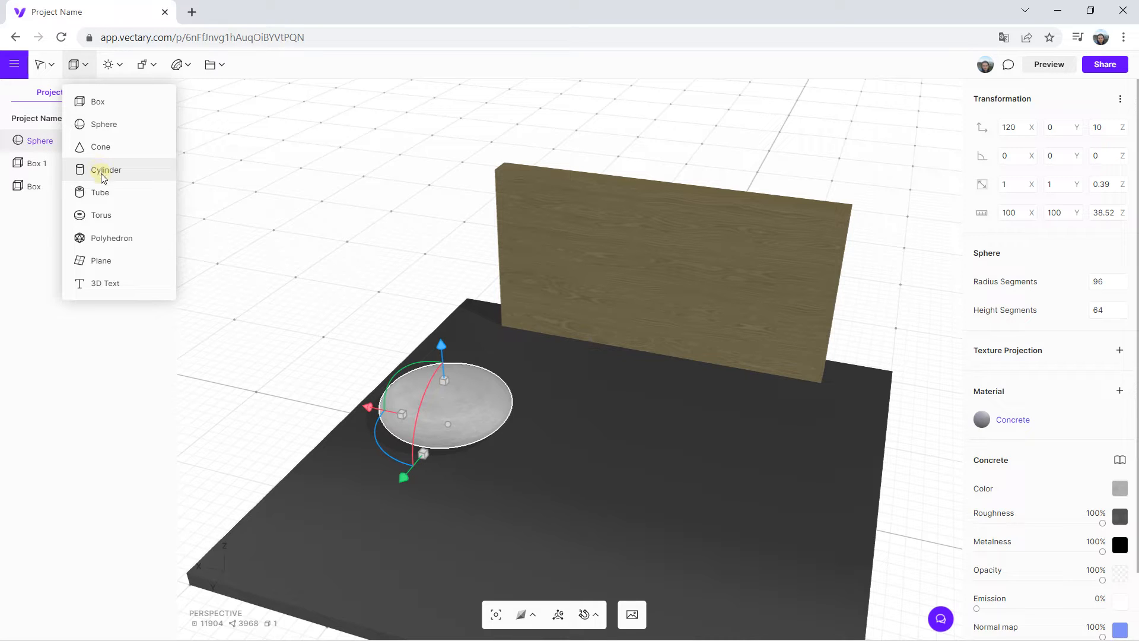
pyautogui.moveTo(571, 363); pyautogui.dragTo(618, 376)
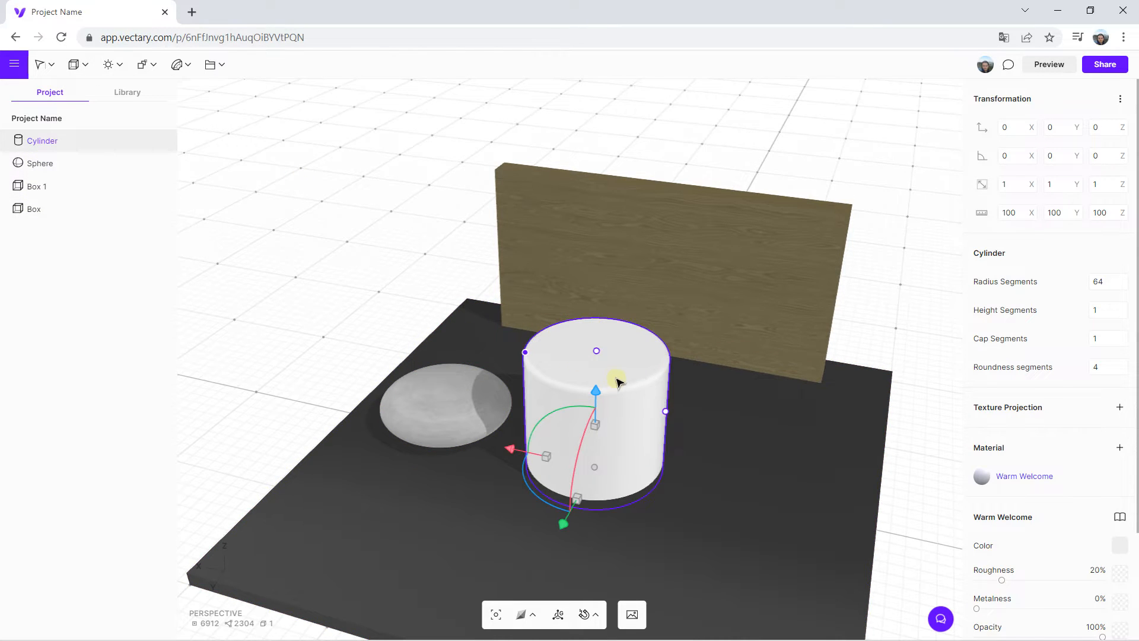
pyautogui.scroll(2, 596, 380)
pyautogui.moveTo(512, 355); pyautogui.dragTo(427, 325)
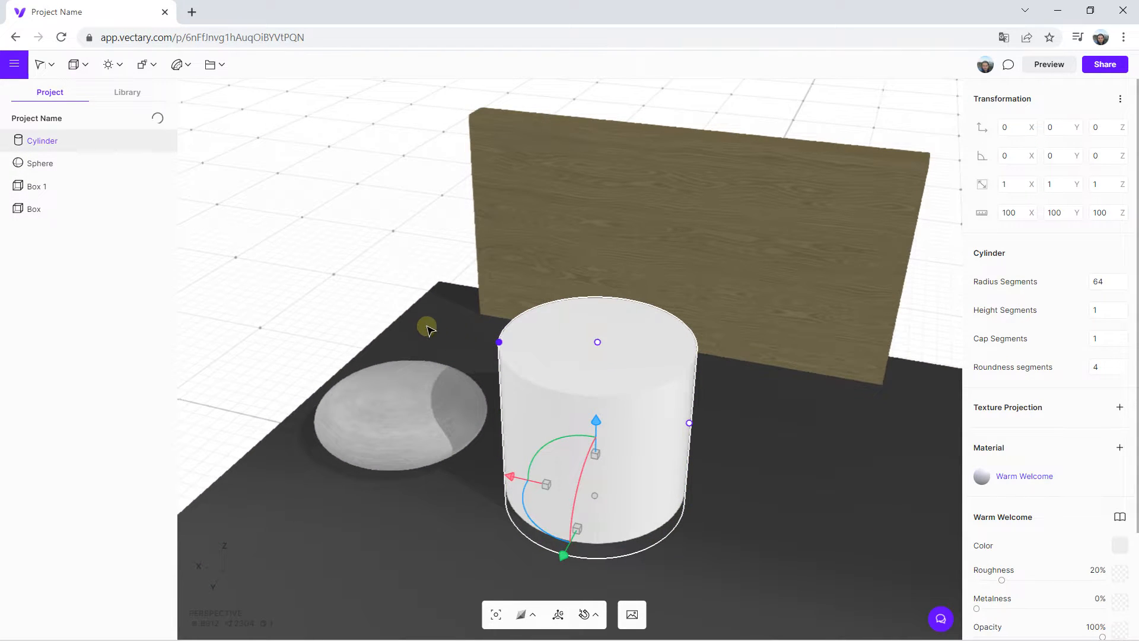
pyautogui.moveTo(508, 347); pyautogui.dragTo(376, 312)
pyautogui.moveTo(667, 462); pyautogui.dragTo(685, 403, button='right')
pyautogui.moveTo(633, 352); pyautogui.dragTo(633, 334)
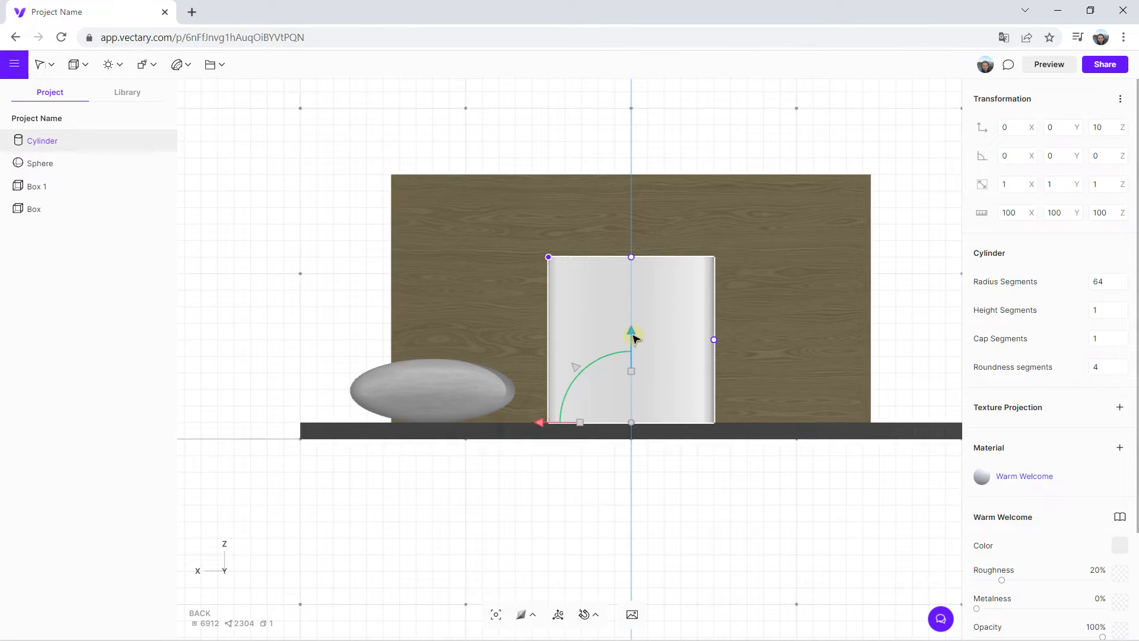
# Move the cylinder to X -130 and resize it to 40 x 40 x 60
pyautogui.moveTo(547, 259); pyautogui.dragTo(516, 240)
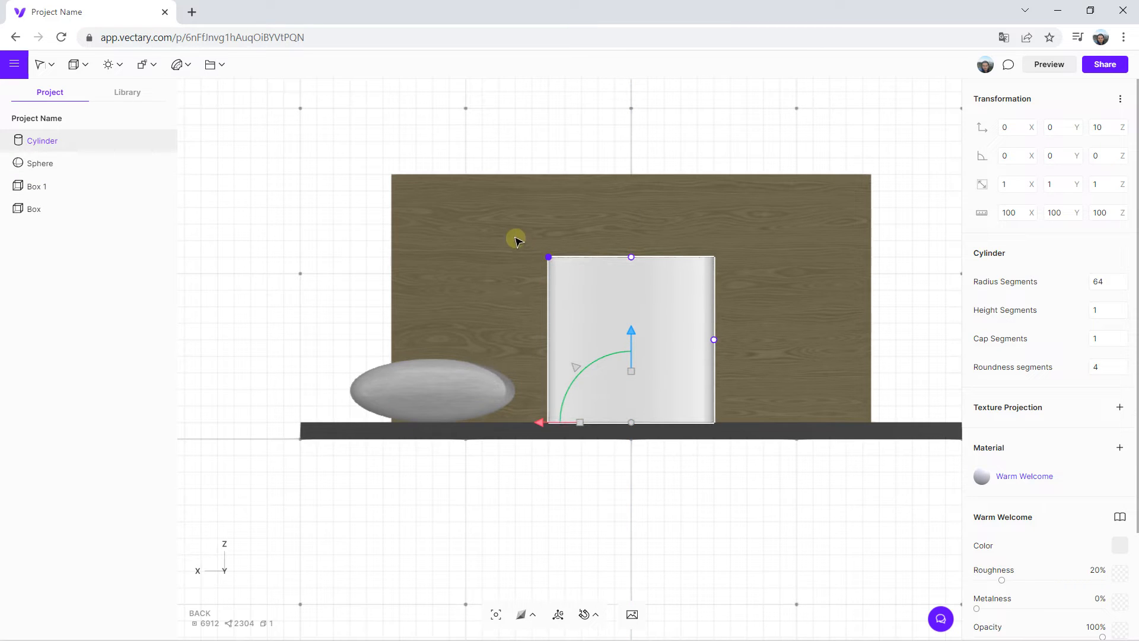
pyautogui.moveTo(549, 422); pyautogui.dragTo(765, 422)
pyautogui.moveTo(750, 544); pyautogui.dragTo(581, 554, button='right')
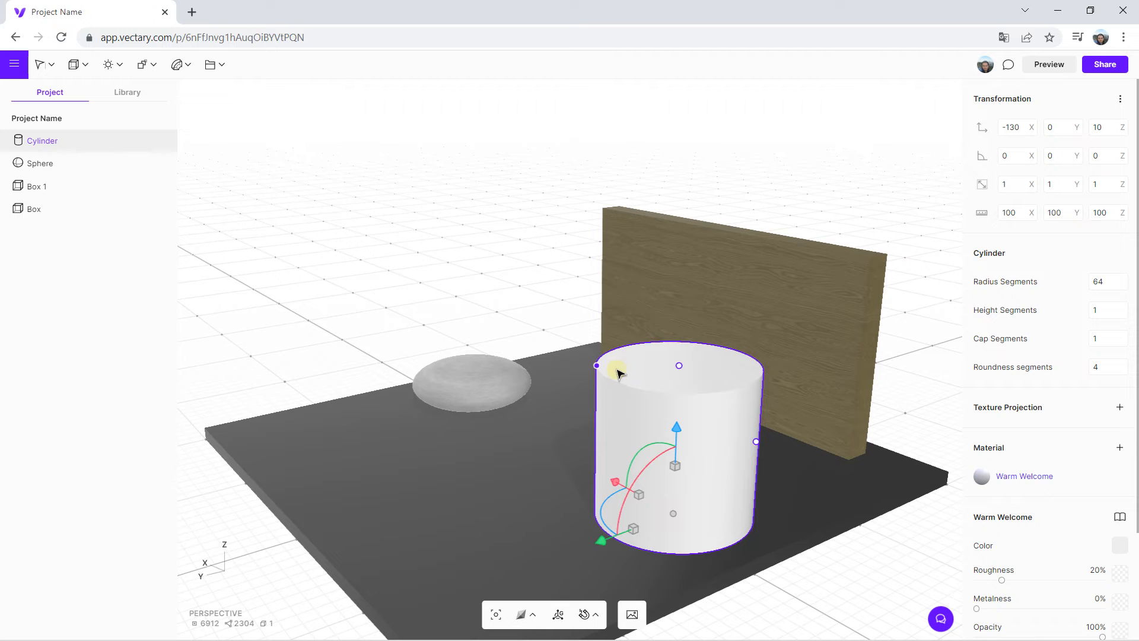
pyautogui.moveTo(679, 379); pyautogui.dragTo(680, 419)
pyautogui.moveTo(756, 472); pyautogui.dragTo(713, 472)
pyautogui.moveTo(531, 476); pyautogui.dragTo(571, 478, button='right')
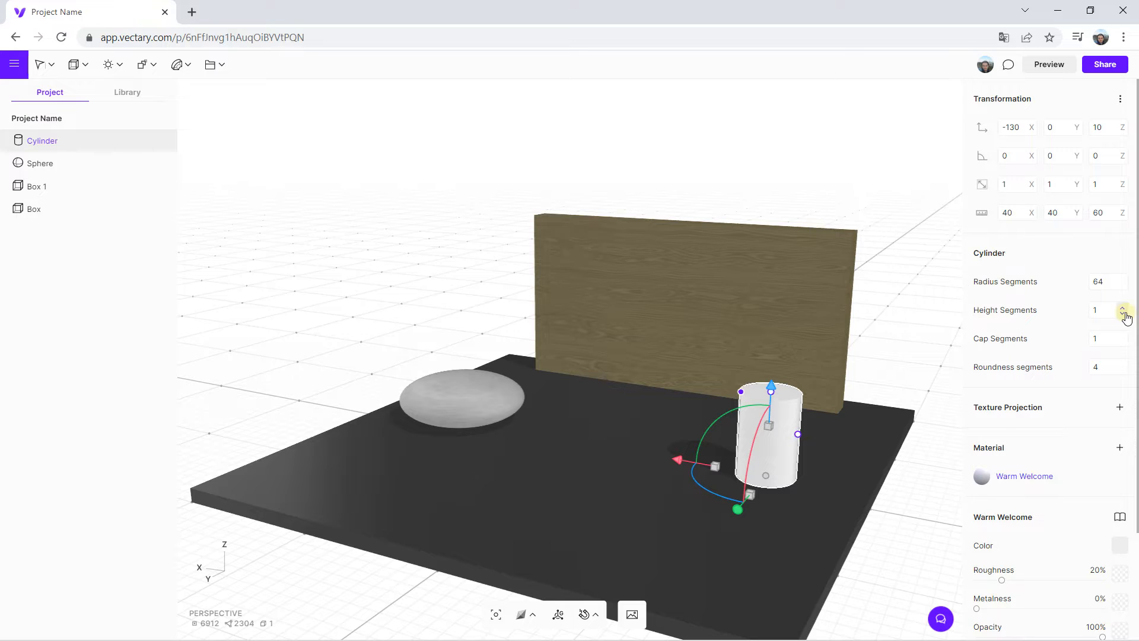
# Set the cylinder's height segments to 10
pyautogui.scroll(5, 900, 437)
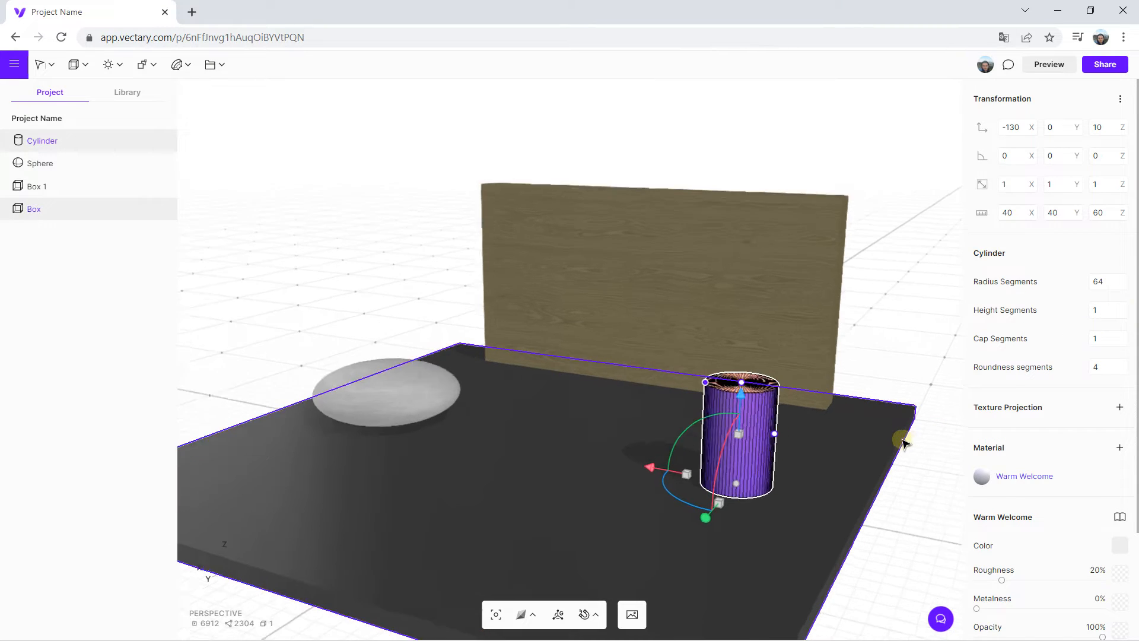
pyautogui.moveTo(1123, 311); pyautogui.dragTo(1122, 309)
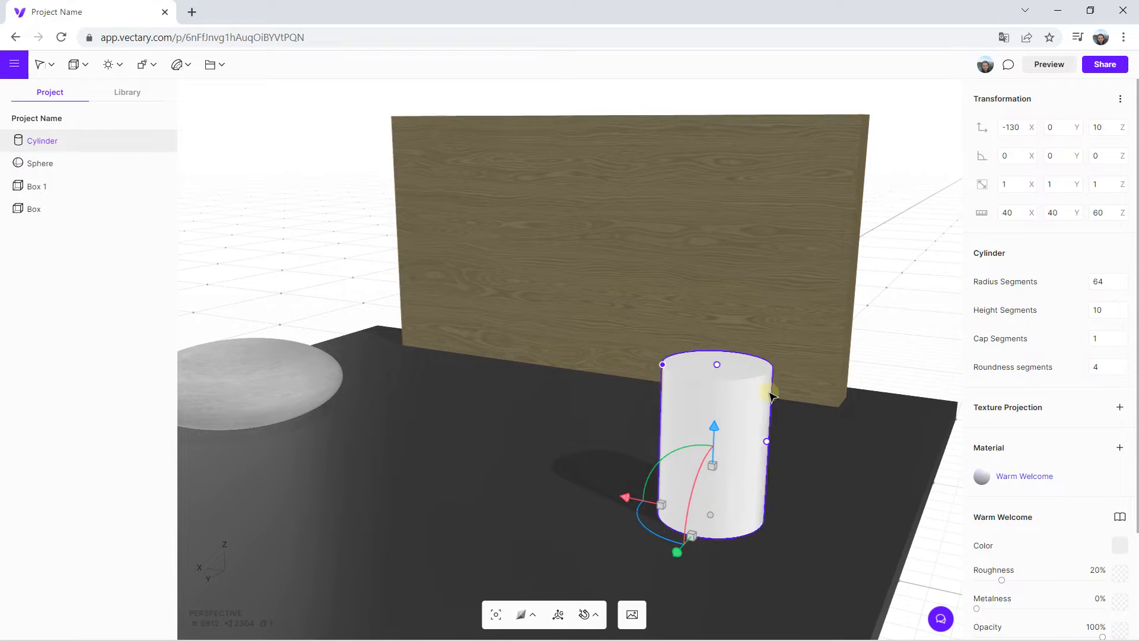
pyautogui.scroll(3, 603, 283)
# Apply a Bend deformer to the cylinder with an angle of 45° and a direction of -37°
pyautogui.click(193, 72)
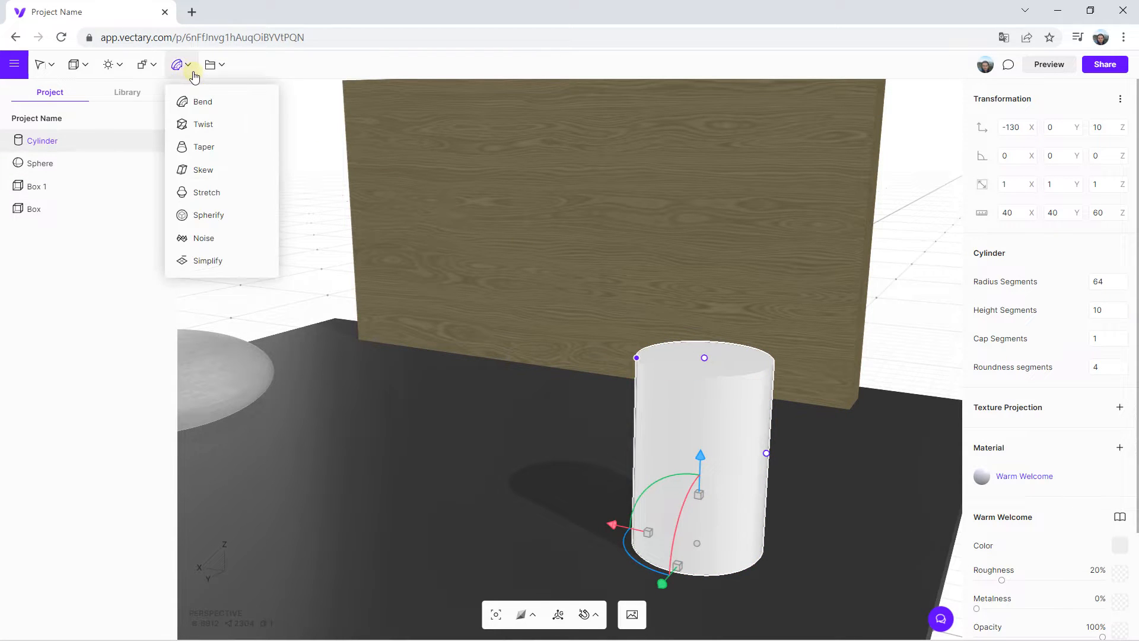
pyautogui.click(202, 101)
pyautogui.scroll(-2, 715, 361)
pyautogui.scroll(1, 918, 342)
pyautogui.moveTo(1122, 285); pyautogui.dragTo(1116, 337)
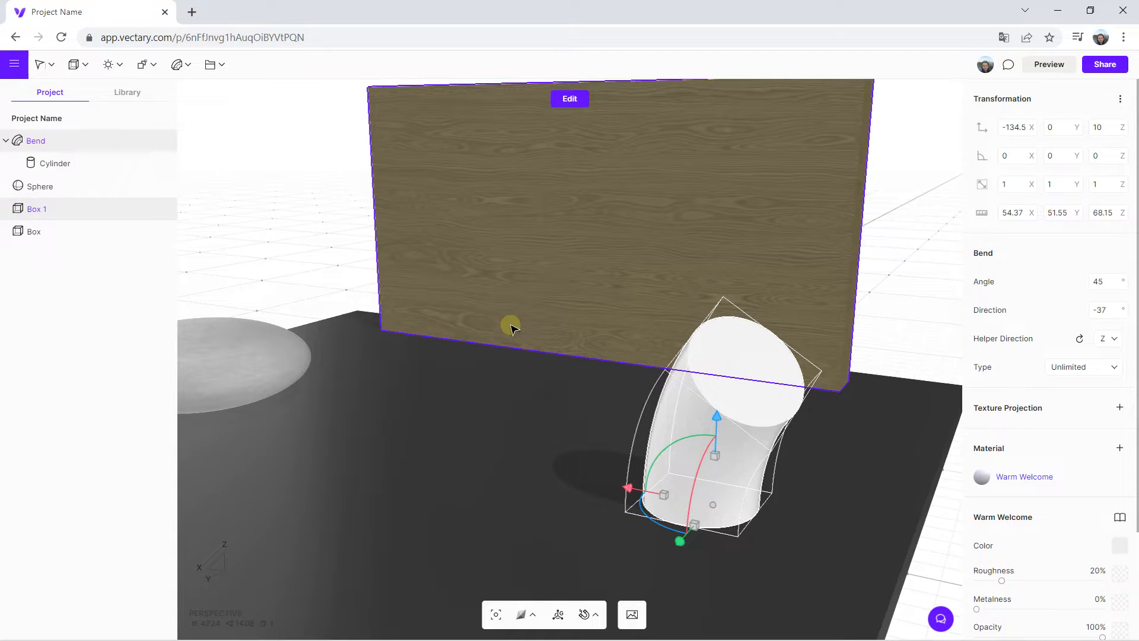
pyautogui.moveTo(531, 347); pyautogui.dragTo(818, 280, button='right')
pyautogui.click(860, 243)
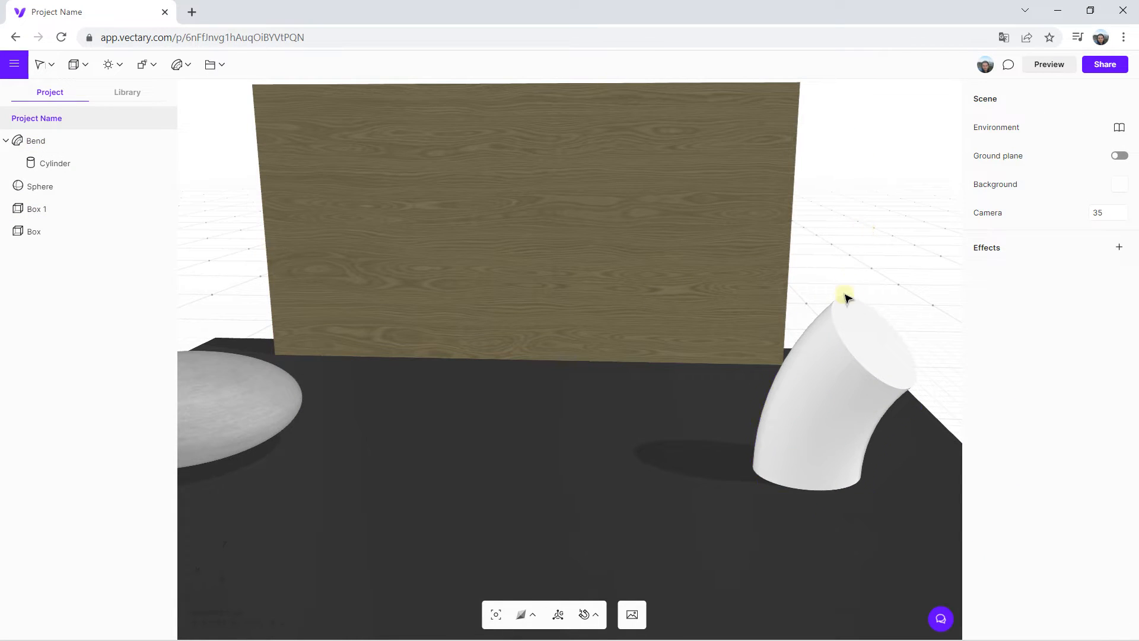
# Change the bent cylinder's material color to bright red with a hue of 0°
pyautogui.click(837, 349)
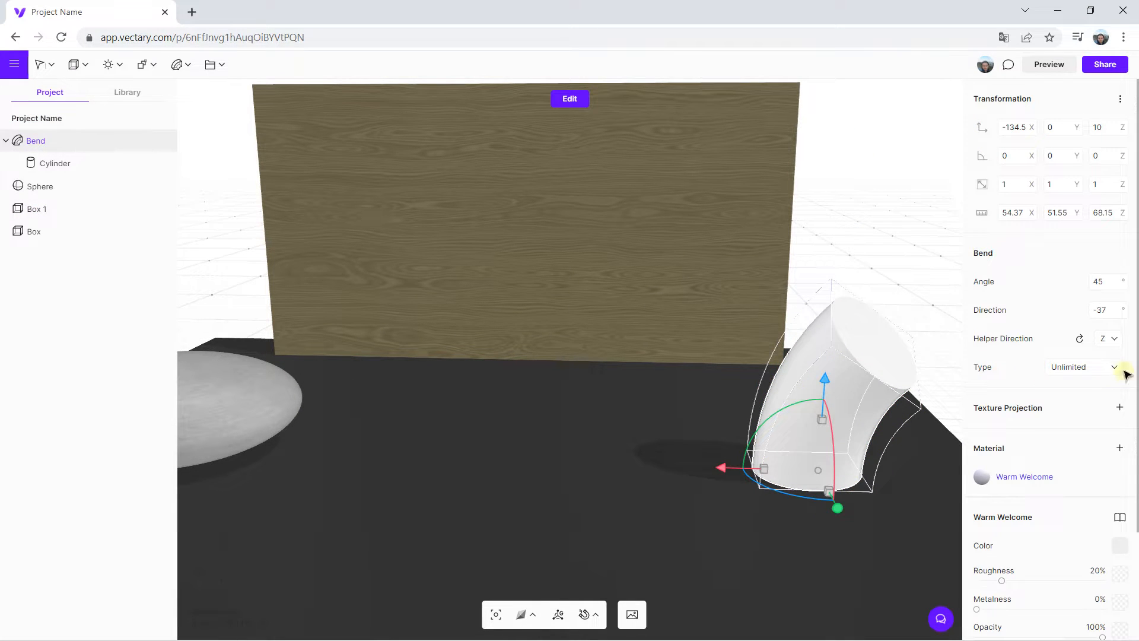
pyautogui.click(1118, 545)
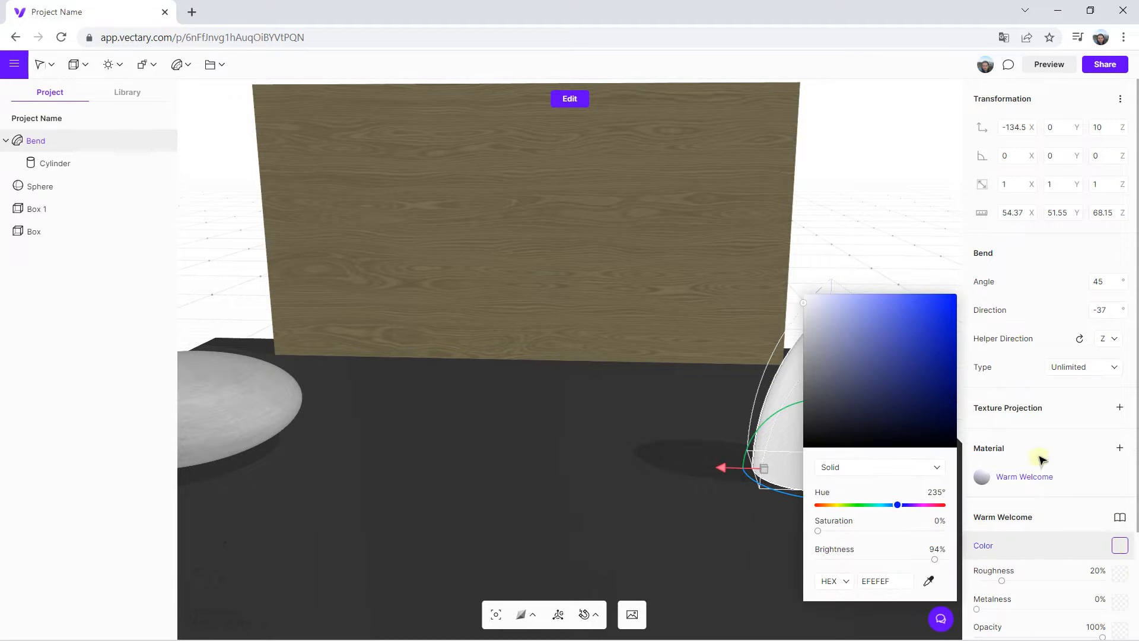
pyautogui.moveTo(839, 507); pyautogui.dragTo(805, 504)
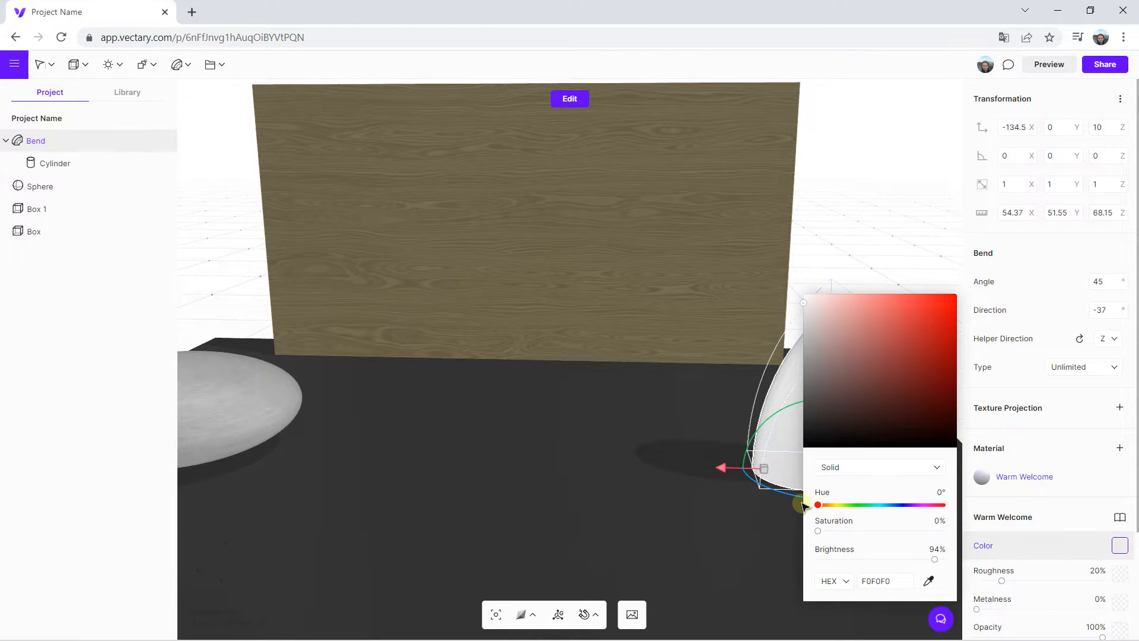
pyautogui.click(958, 288)
pyautogui.click(910, 247)
pyautogui.click(872, 360)
# Set the metalness of the bent cylinder's red material to 22%
pyautogui.scroll(-2, 1061, 501)
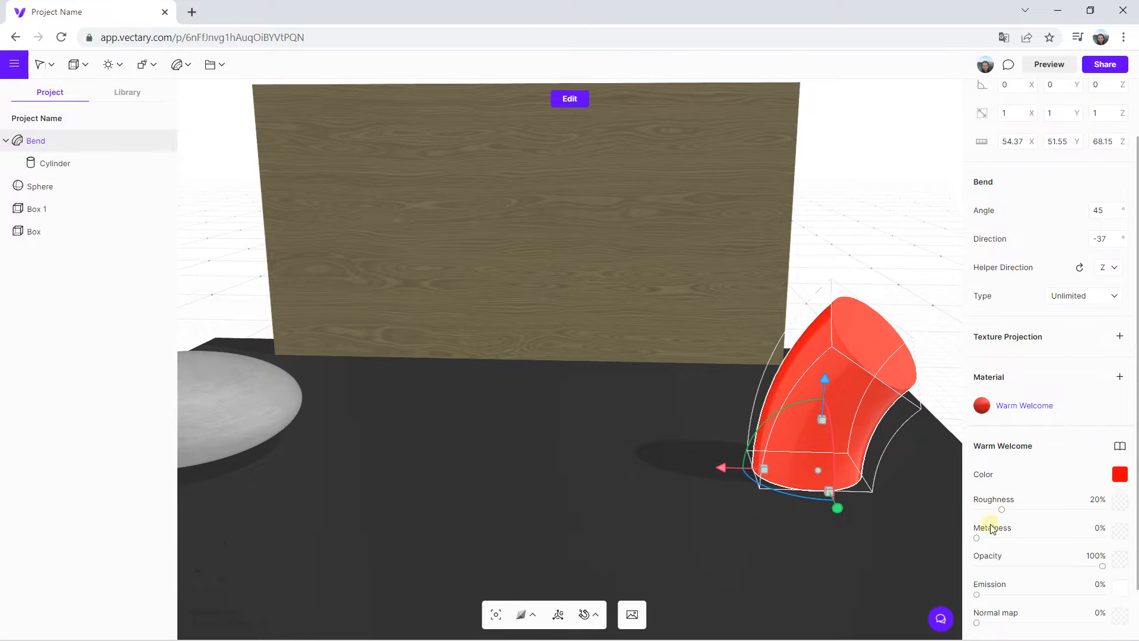
pyautogui.moveTo(978, 539); pyautogui.dragTo(1003, 543)
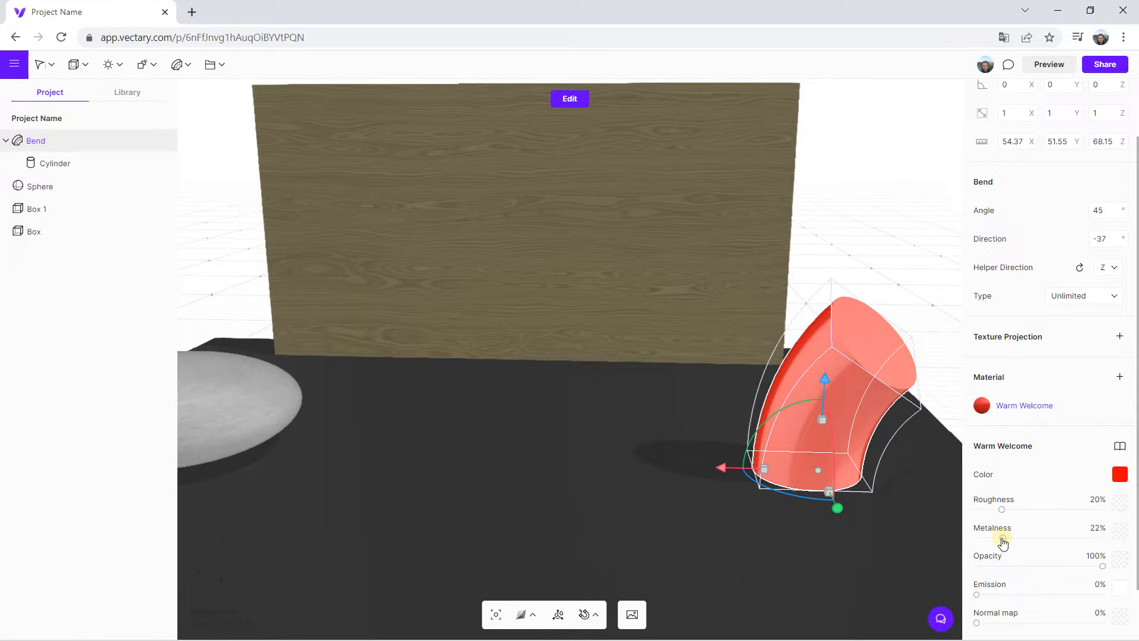
pyautogui.click(866, 223)
# Add a tube at the center of the scene
pyautogui.scroll(-5, 855, 228)
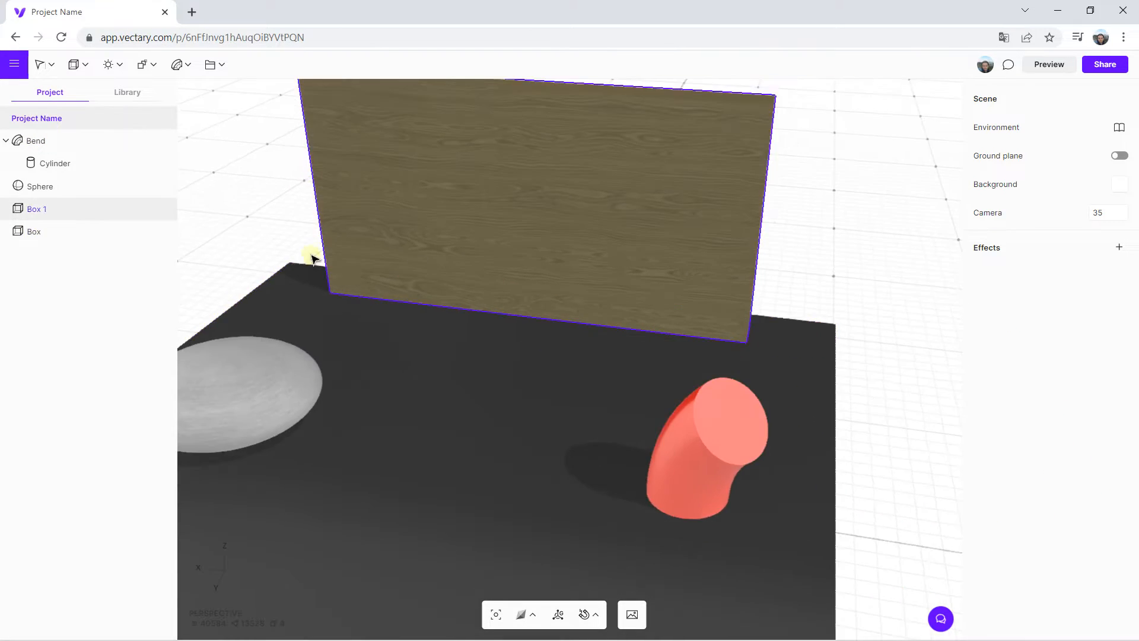
pyautogui.click(79, 70)
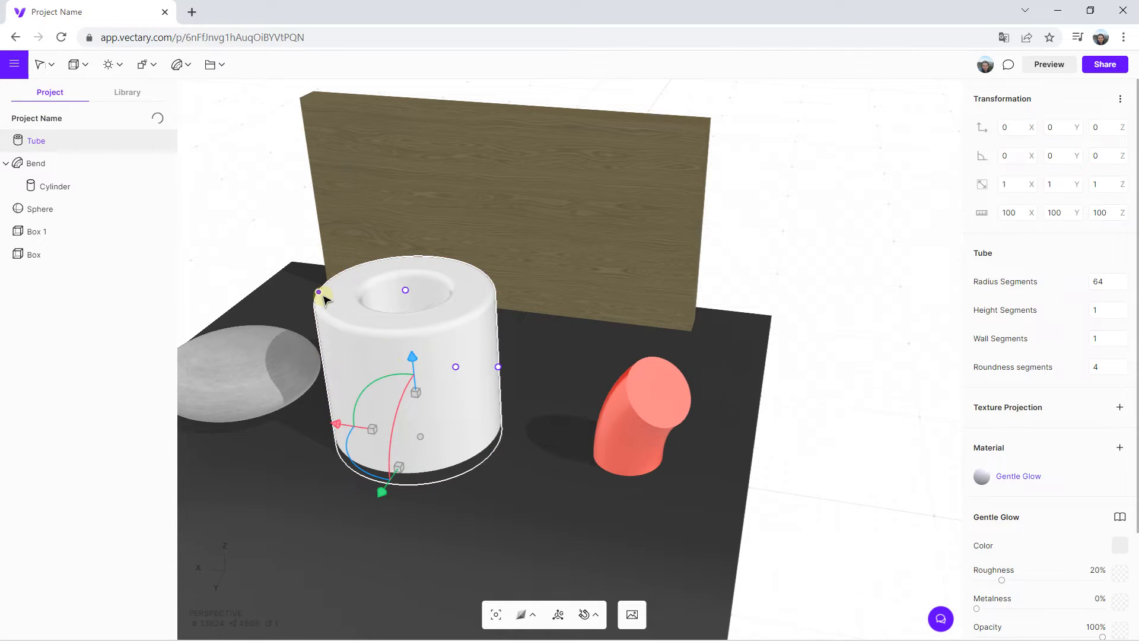
pyautogui.scroll(3, 321, 293)
pyautogui.scroll(2, 398, 289)
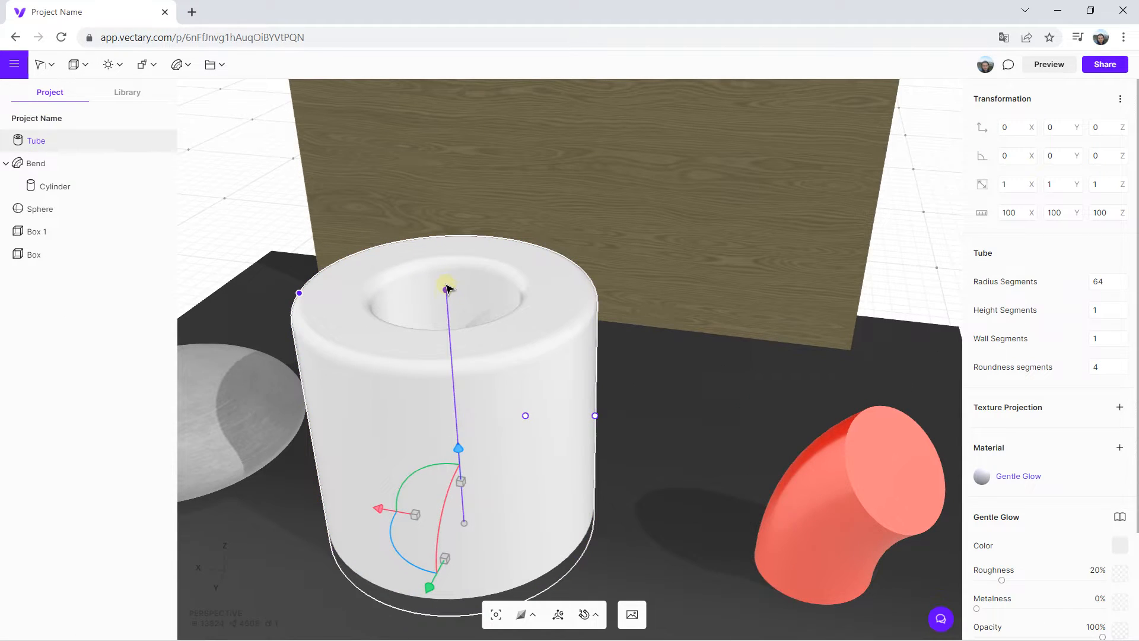
# Widen the tube to 130 × 130, enlarge its hole to leave a thin wall, and remove the rim rounding
pyautogui.moveTo(525, 416); pyautogui.dragTo(632, 417)
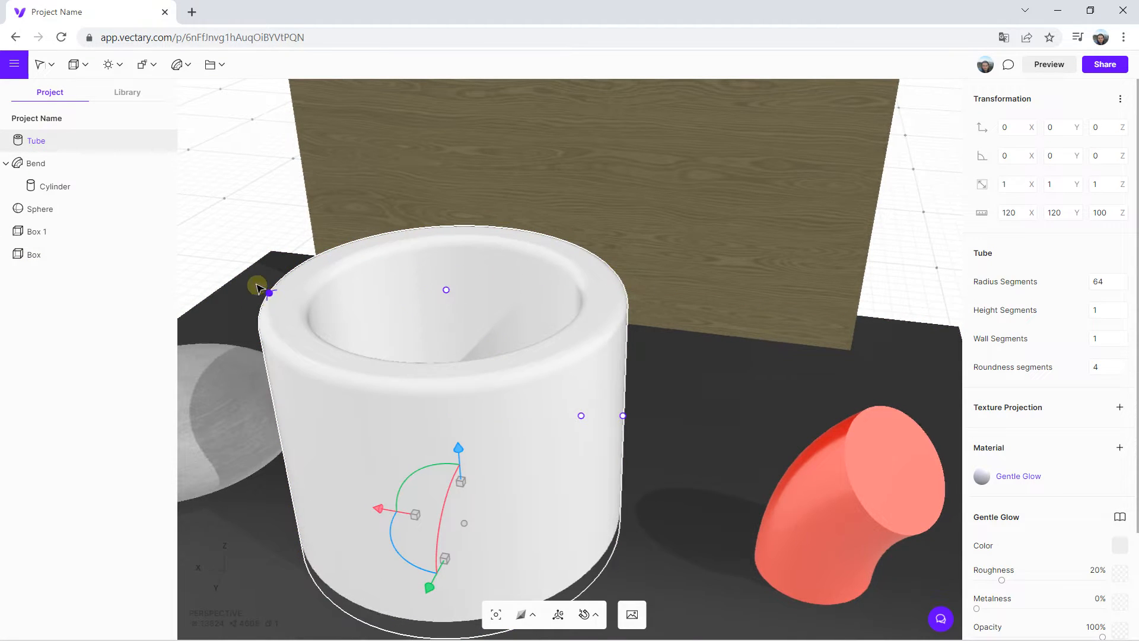
pyautogui.moveTo(320, 300); pyautogui.dragTo(417, 307)
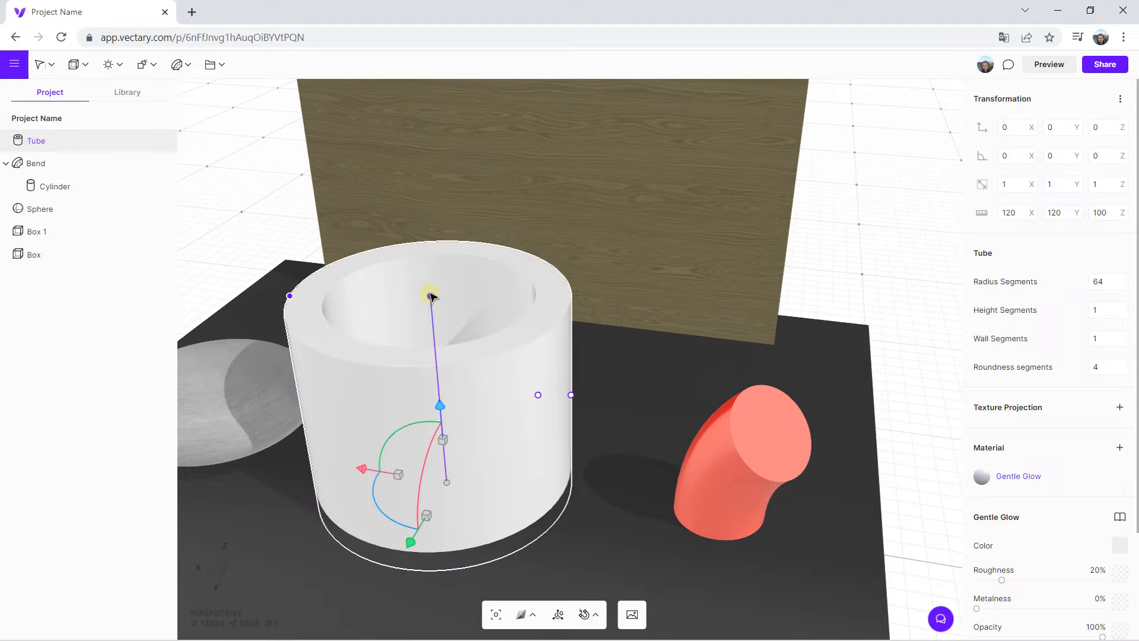
pyautogui.scroll(2, 431, 296)
pyautogui.moveTo(568, 409); pyautogui.dragTo(592, 414)
# Raise the tube to Z 10 and set its X and Y sizes to 100
pyautogui.moveTo(525, 424)
pyautogui.mouseDown(button='right')
pyautogui.moveTo(578, 395)
pyautogui.moveTo(579, 379)
pyautogui.moveTo(541, 419)
pyautogui.mouseUp(button='right')
pyautogui.scroll(-2, 595, 391)
pyautogui.scroll(-2, 522, 409)
pyautogui.moveTo(482, 393); pyautogui.dragTo(465, 376)
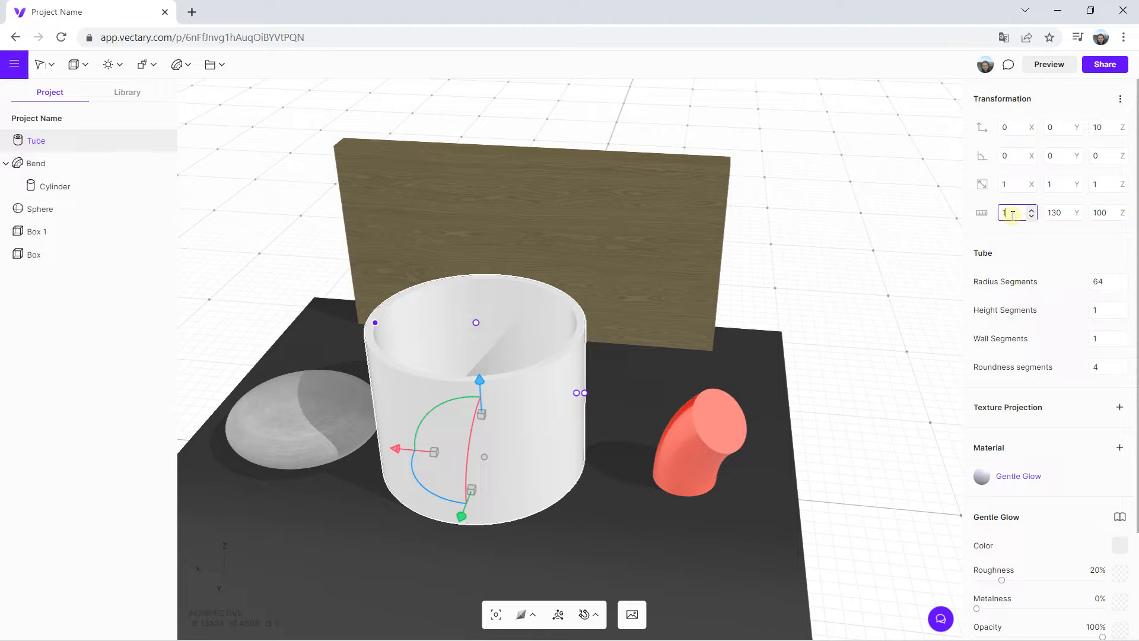
pyautogui.press('Return')
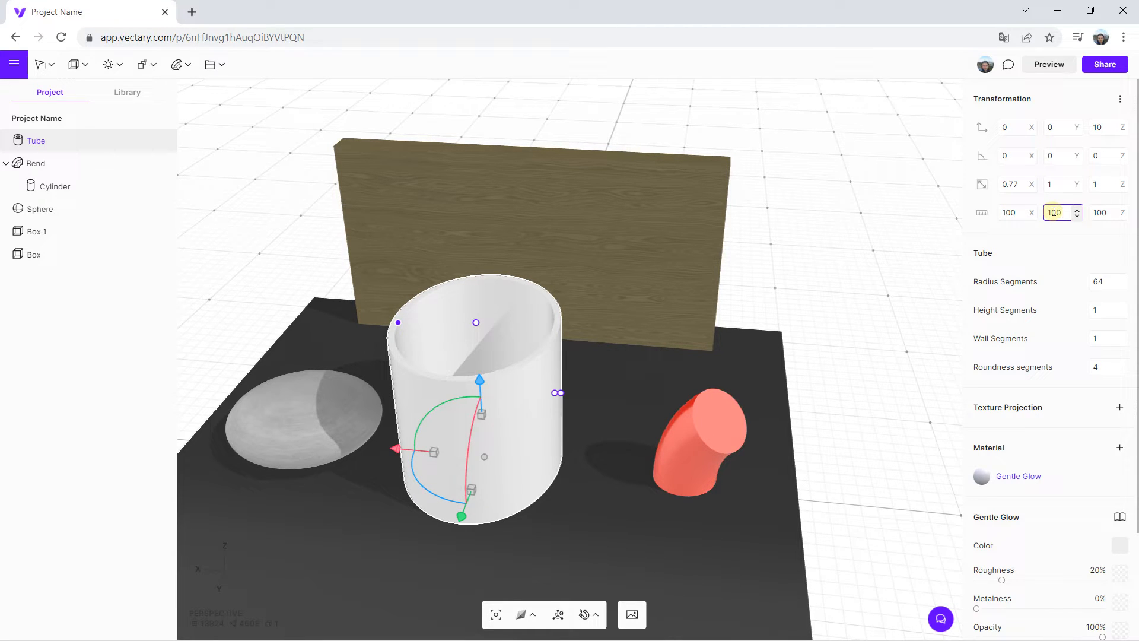
pyautogui.press('Return')
pyautogui.scroll(3, 490, 351)
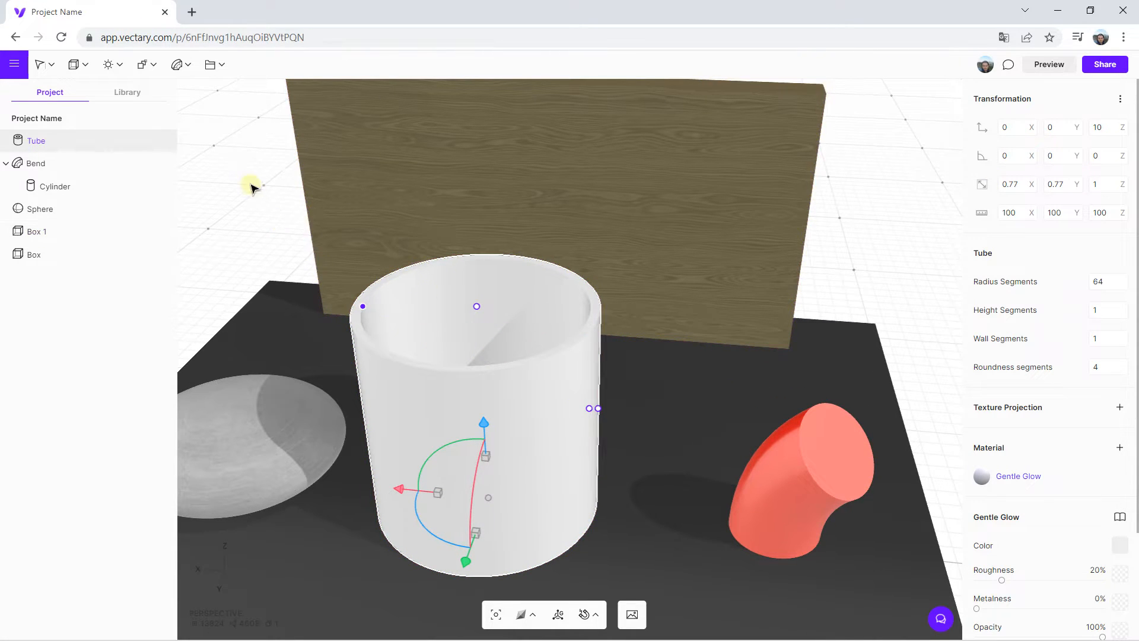
# Try reducing the tube's radius segments to 3
pyautogui.moveTo(1121, 282); pyautogui.dragTo(1129, 324)
pyautogui.moveTo(692, 376); pyautogui.dragTo(457, 387)
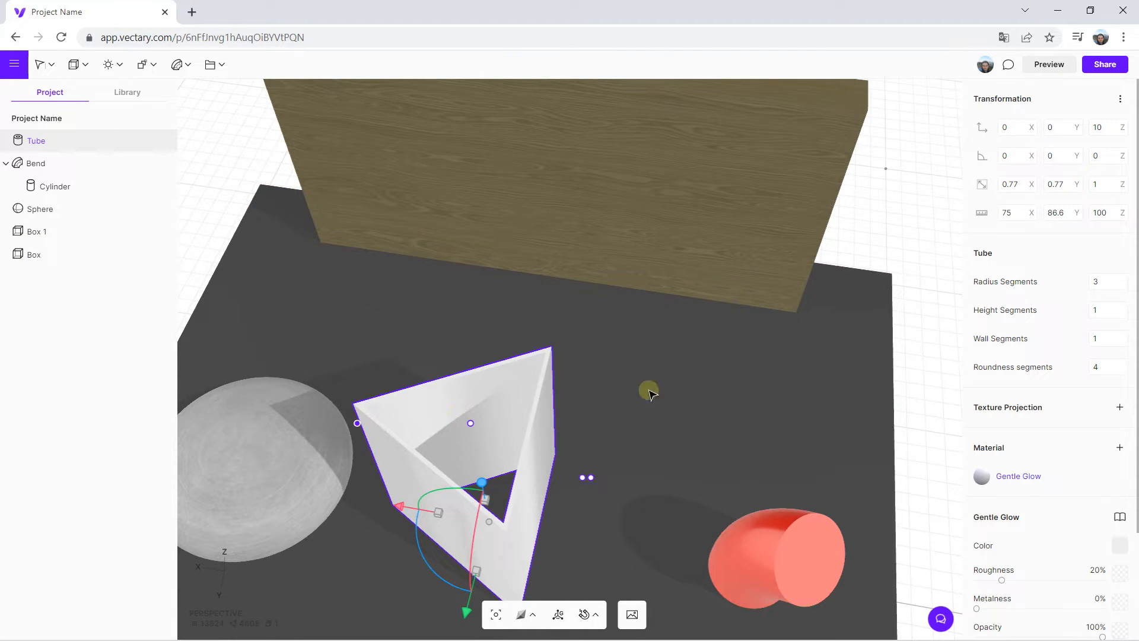
pyautogui.moveTo(1123, 292); pyautogui.dragTo(1122, 284)
pyautogui.moveTo(661, 419); pyautogui.dragTo(809, 328)
# Set the tube's radius segments to 63 and its height segments to 33
pyautogui.moveTo(1122, 287); pyautogui.dragTo(1118, 246)
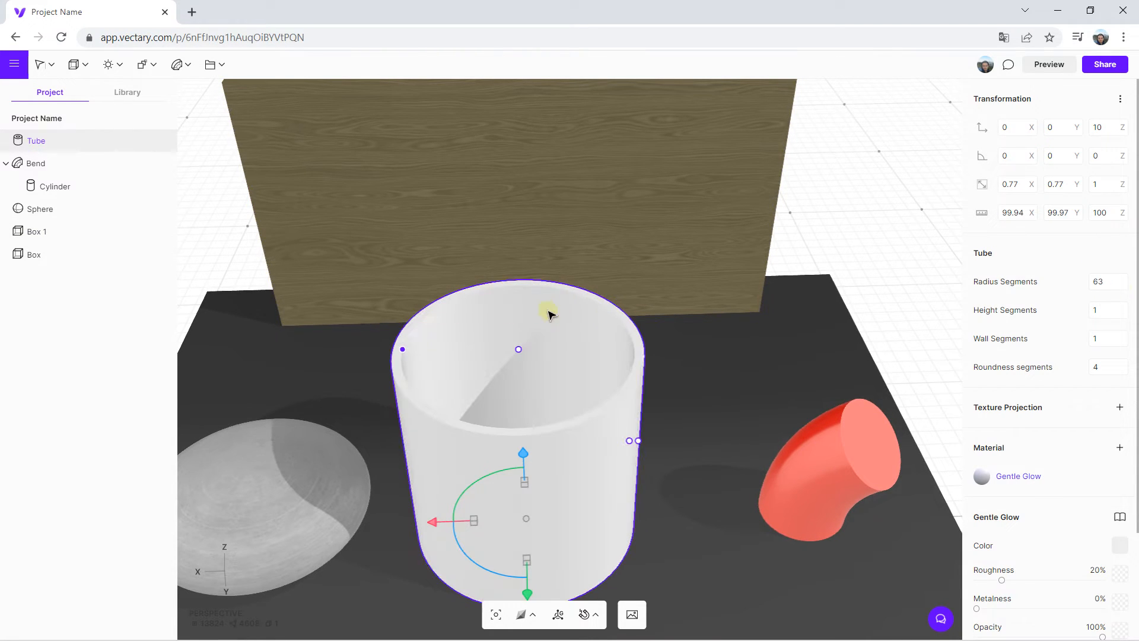
pyautogui.moveTo(1123, 318); pyautogui.dragTo(1122, 306)
# Apply a Stretch deformer to the tube and position the stretched tube at Z 10 on the plate
pyautogui.click(178, 64)
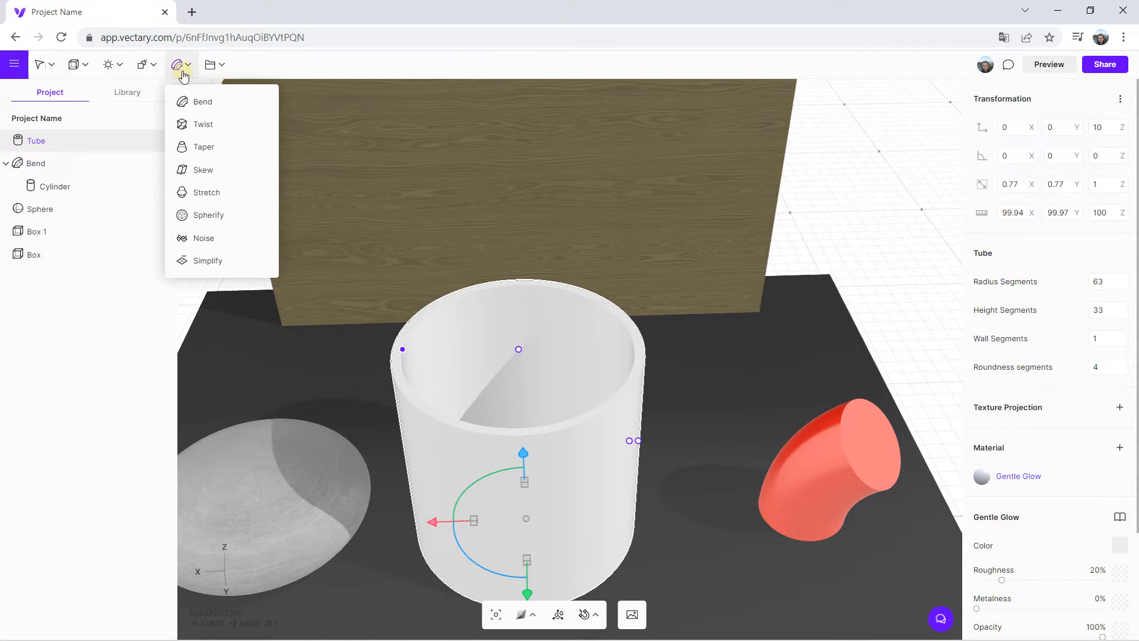
pyautogui.click(207, 192)
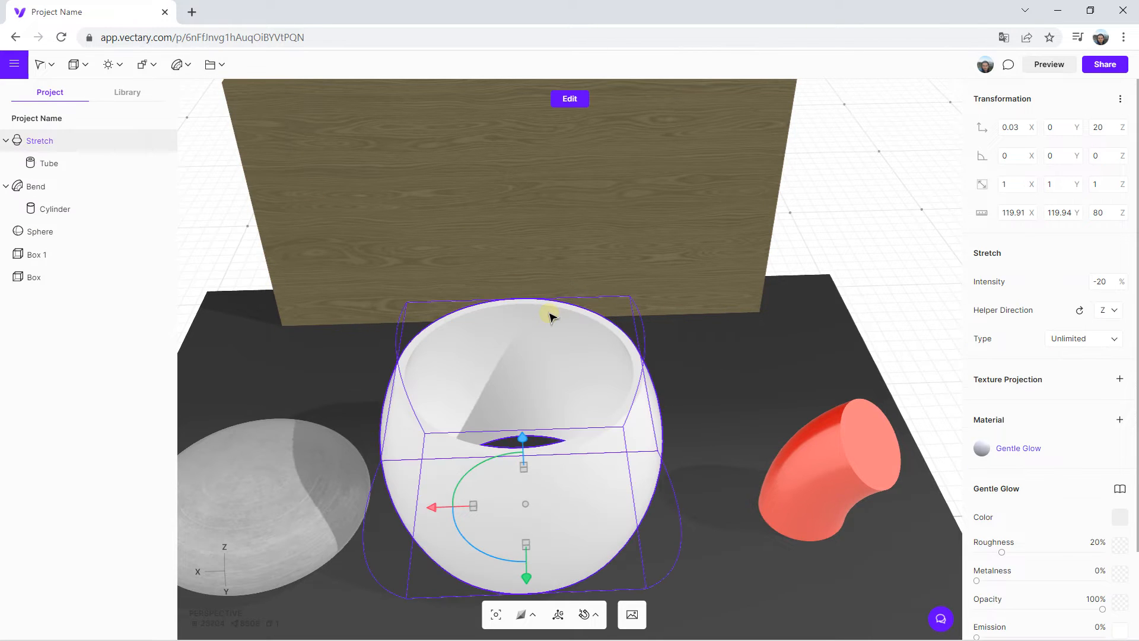
pyautogui.scroll(-3, 552, 313)
pyautogui.moveTo(499, 366); pyautogui.dragTo(504, 394, button='right')
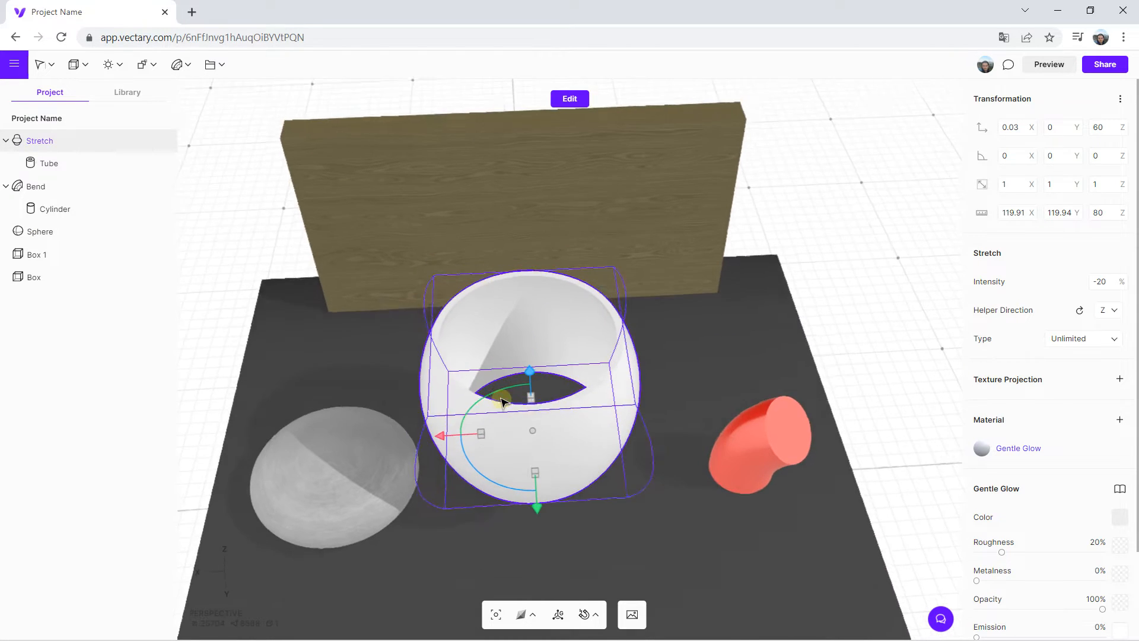
pyautogui.moveTo(468, 339); pyautogui.dragTo(444, 290, button='right')
pyautogui.moveTo(487, 248); pyautogui.dragTo(497, 326)
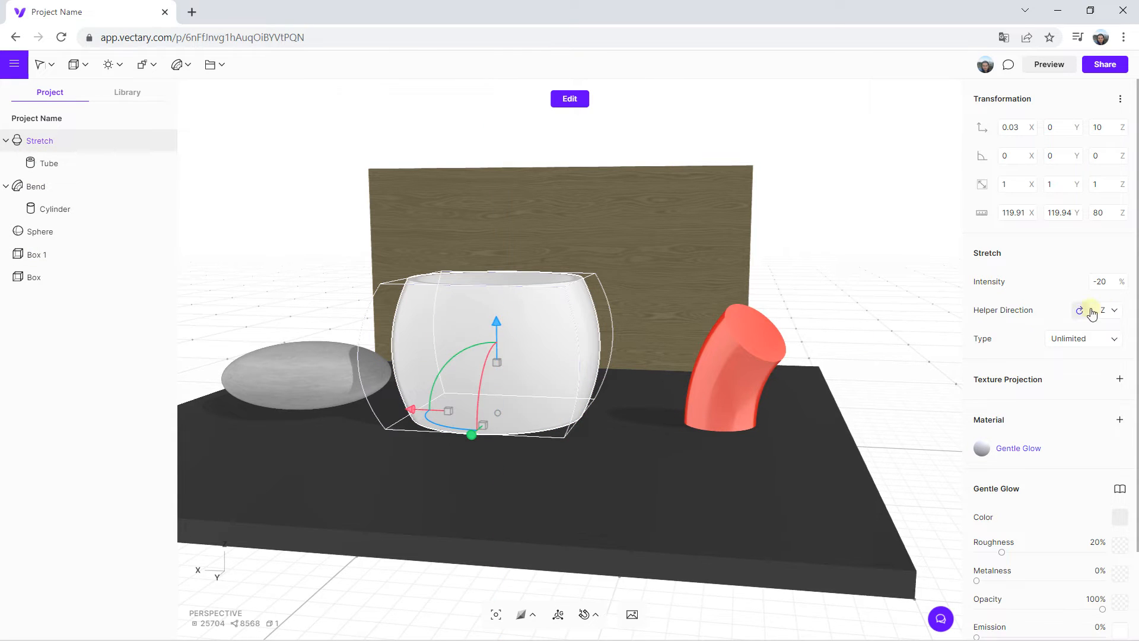
# Set the Stretch intensity to -38% and move the stretched tube along Y to 100
pyautogui.moveTo(1121, 291)
pyautogui.mouseDown()
pyautogui.moveTo(1112, 248)
pyautogui.moveTo(1112, 286)
pyautogui.mouseUp()
pyautogui.moveTo(1113, 299); pyautogui.dragTo(1112, 296)
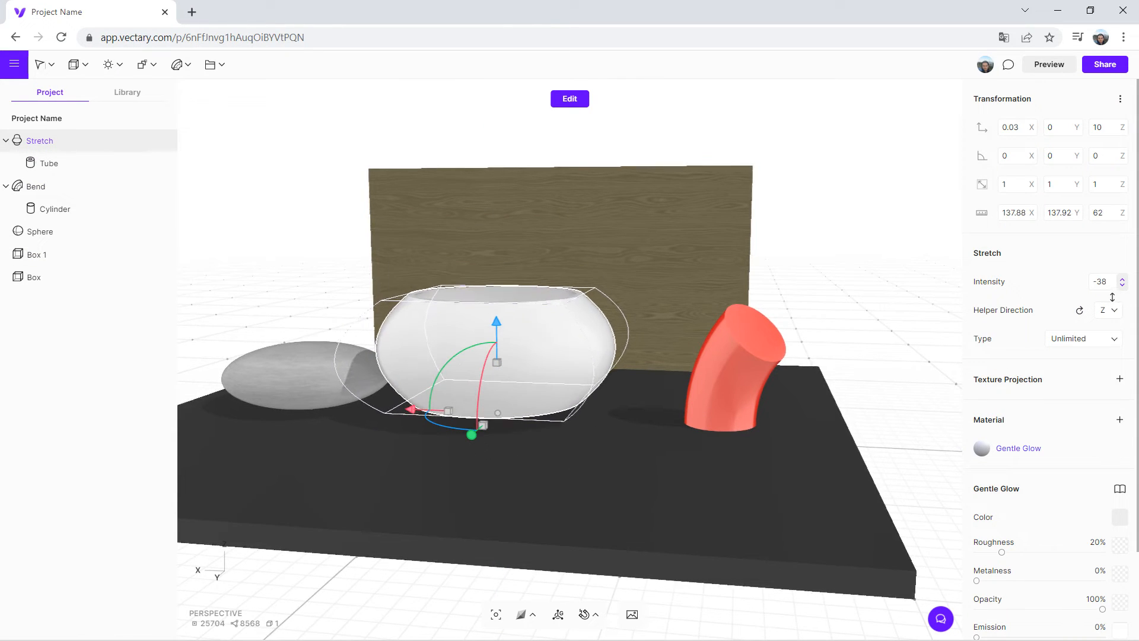
pyautogui.moveTo(587, 471); pyautogui.dragTo(437, 503)
pyautogui.moveTo(407, 545); pyautogui.dragTo(383, 580)
pyautogui.moveTo(641, 359); pyautogui.dragTo(766, 297)
pyautogui.moveTo(715, 468); pyautogui.dragTo(439, 353)
pyautogui.moveTo(426, 303); pyautogui.dragTo(472, 287)
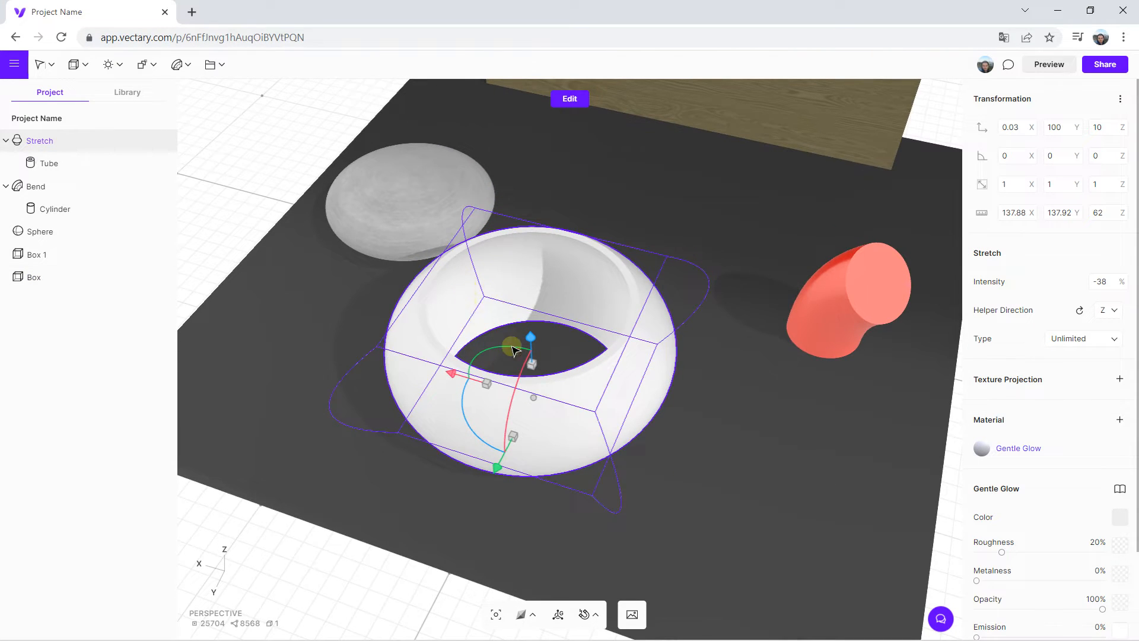
# Scale the stretched tube uniformly to 0.53 and lower it onto the plate at Z 2.41
pyautogui.moveTo(527, 279); pyautogui.dragTo(572, 211)
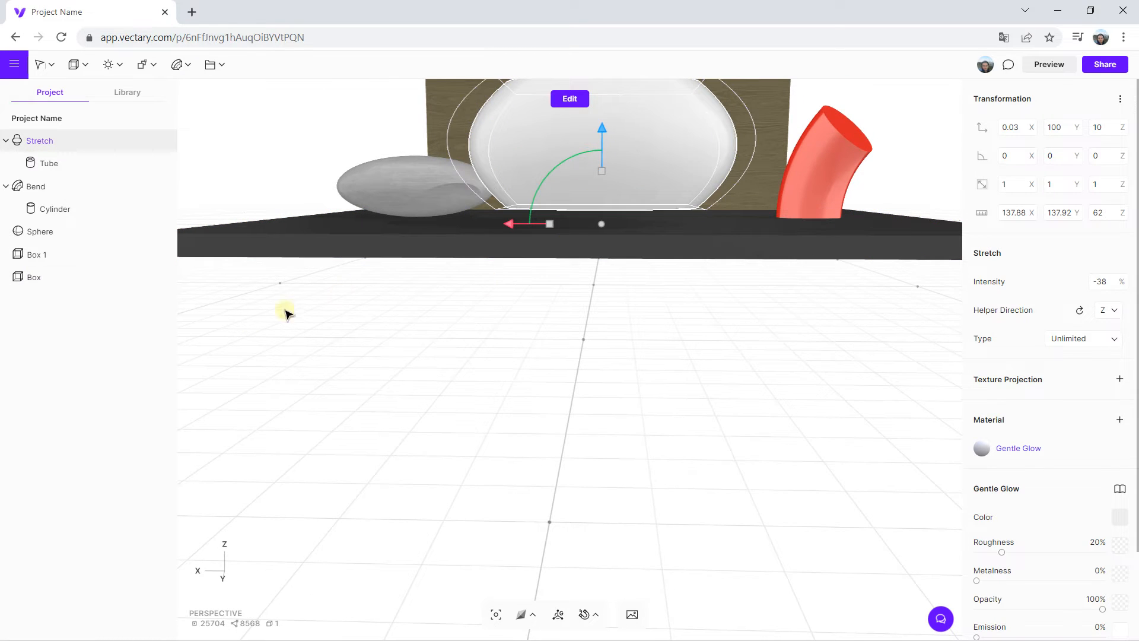
pyautogui.click(224, 578)
pyautogui.moveTo(601, 138); pyautogui.dragTo(604, 149)
pyautogui.moveTo(546, 396); pyautogui.dragTo(496, 386)
pyautogui.keyDown('shift'); pyautogui.moveTo(451, 318); pyautogui.dragTo(412, 432); pyautogui.keyUp('shift')
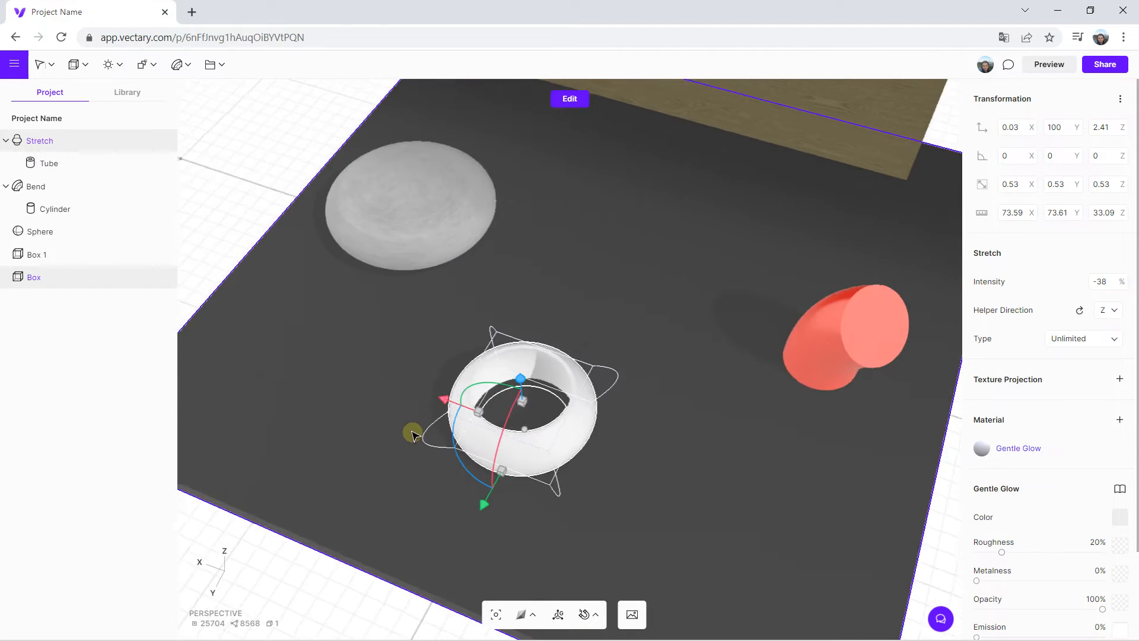
# Add a second cylinder at the center of the scene
pyautogui.scroll(4, 538, 408)
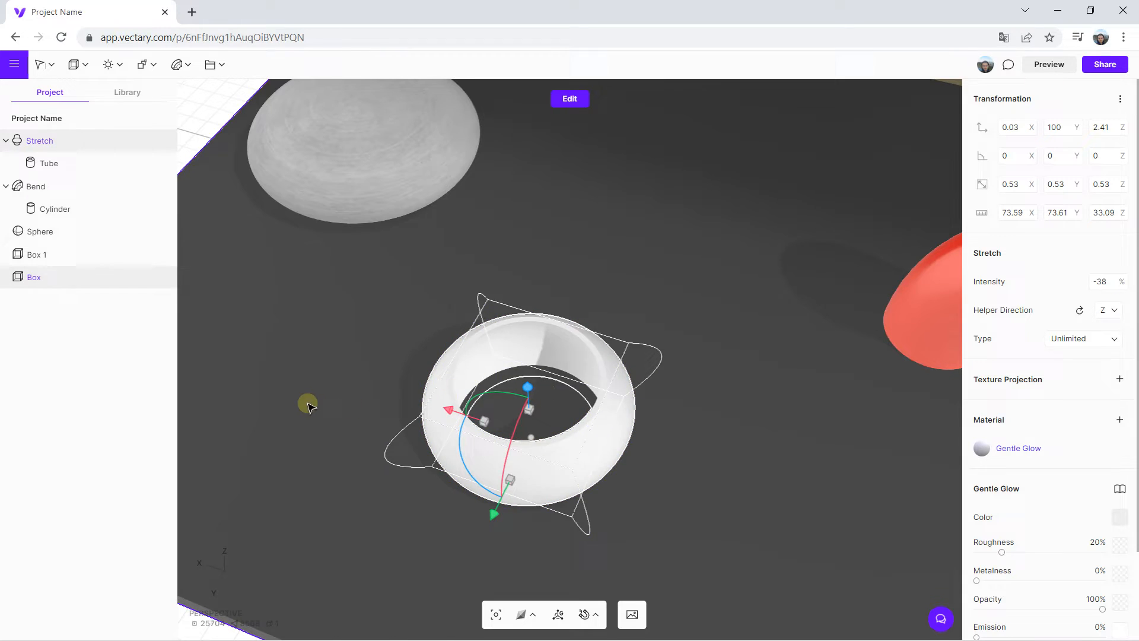
pyautogui.moveTo(305, 402); pyautogui.dragTo(346, 356)
pyautogui.click(77, 66)
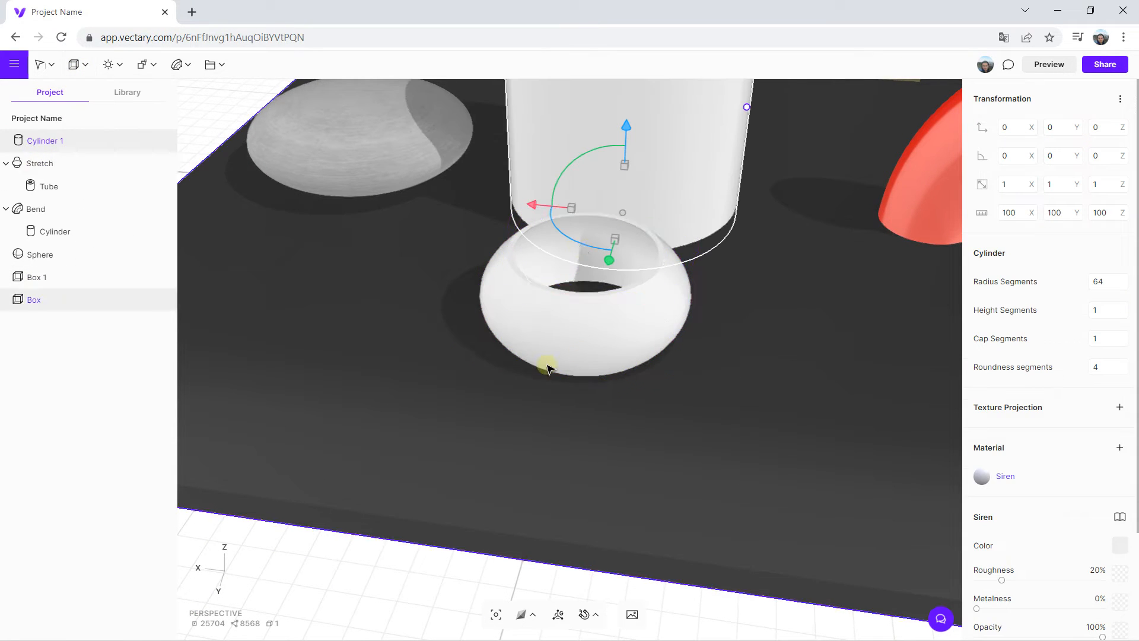
pyautogui.scroll(-4, 595, 252)
pyautogui.moveTo(707, 270); pyautogui.dragTo(694, 333)
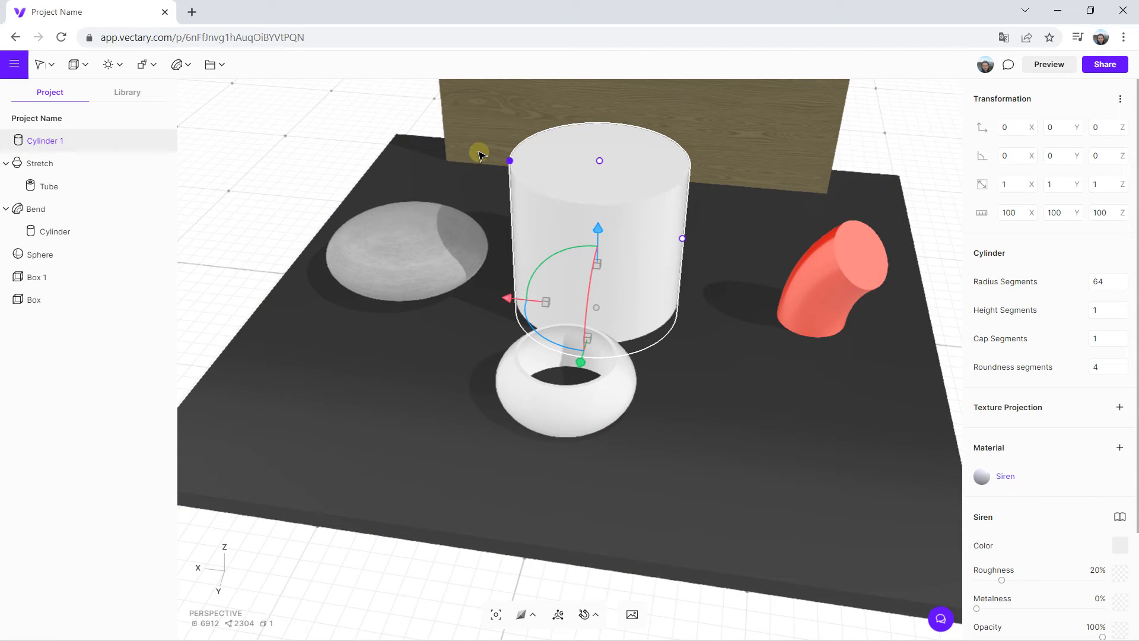
# Move the new cylinder to Y 100 inside the stretched tube and resize it to 60 × 60 × 20
pyautogui.moveTo(599, 161); pyautogui.dragTo(372, 493)
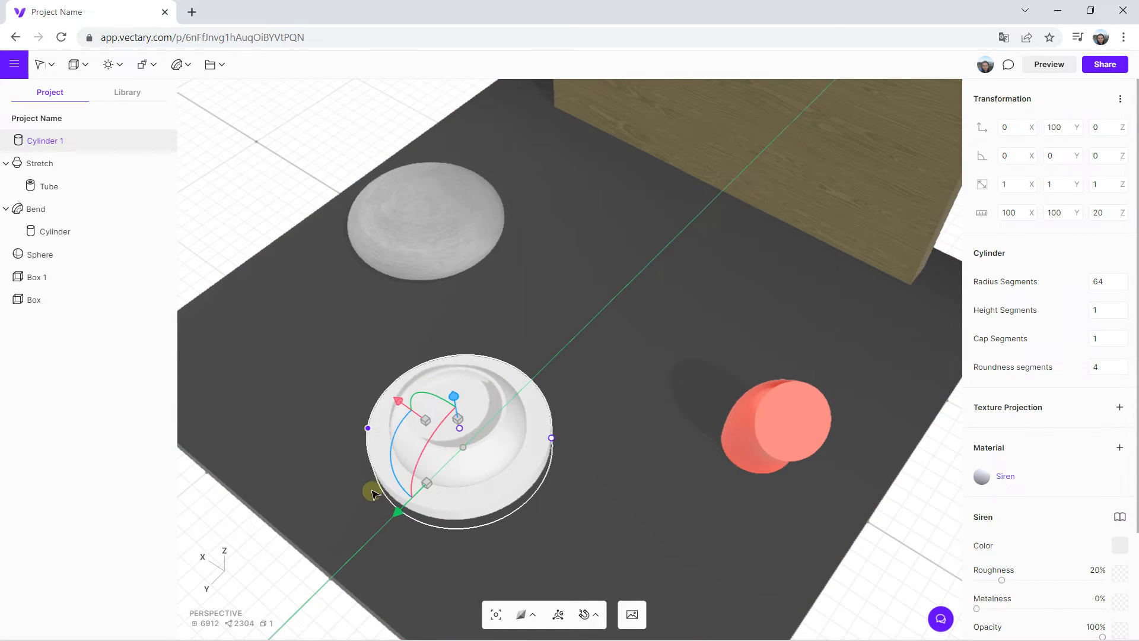
pyautogui.moveTo(552, 438); pyautogui.dragTo(517, 439)
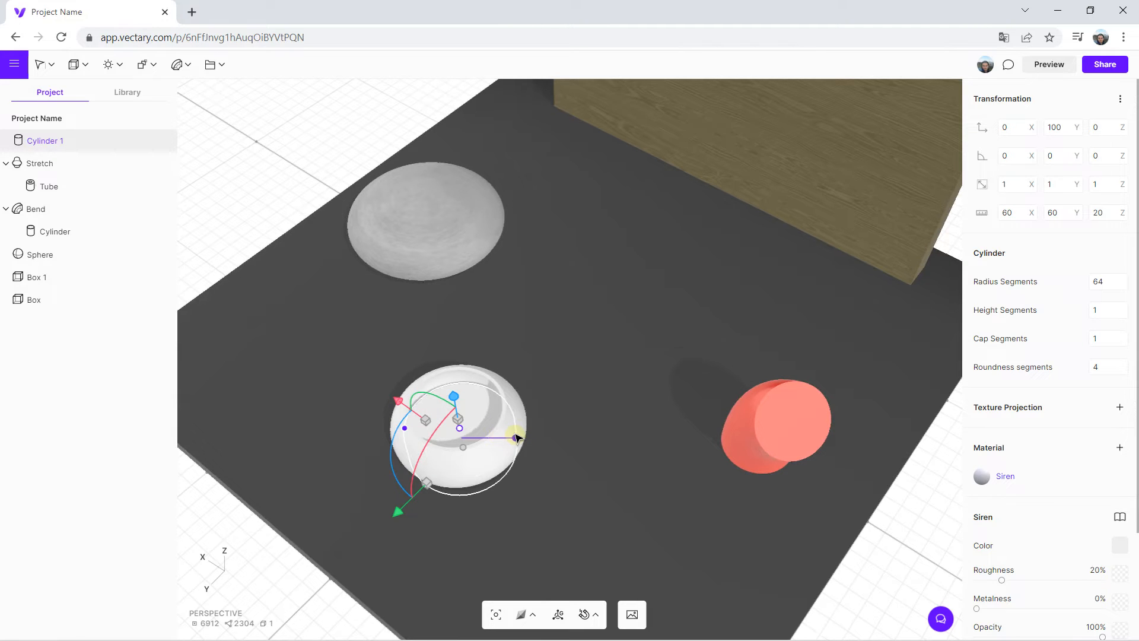
# Reduce the new cylinder's height to 4 and raise it to Z 10 inside the stretched tube
pyautogui.moveTo(493, 488); pyautogui.dragTo(619, 309, button='right')
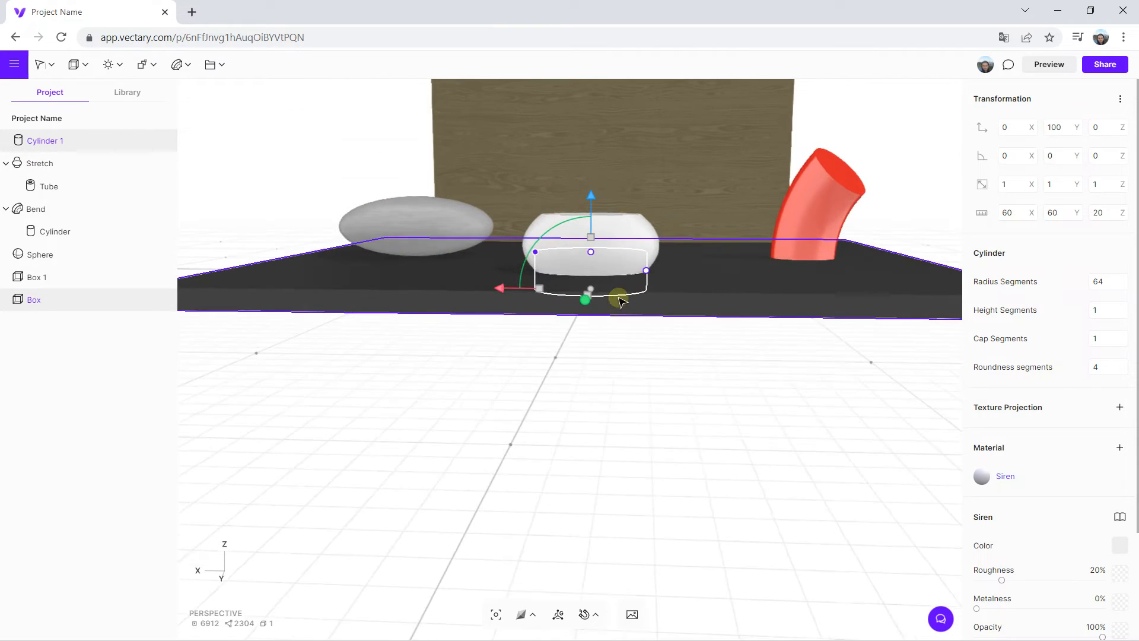
pyautogui.scroll(5, 619, 309)
pyautogui.moveTo(585, 262); pyautogui.dragTo(587, 289)
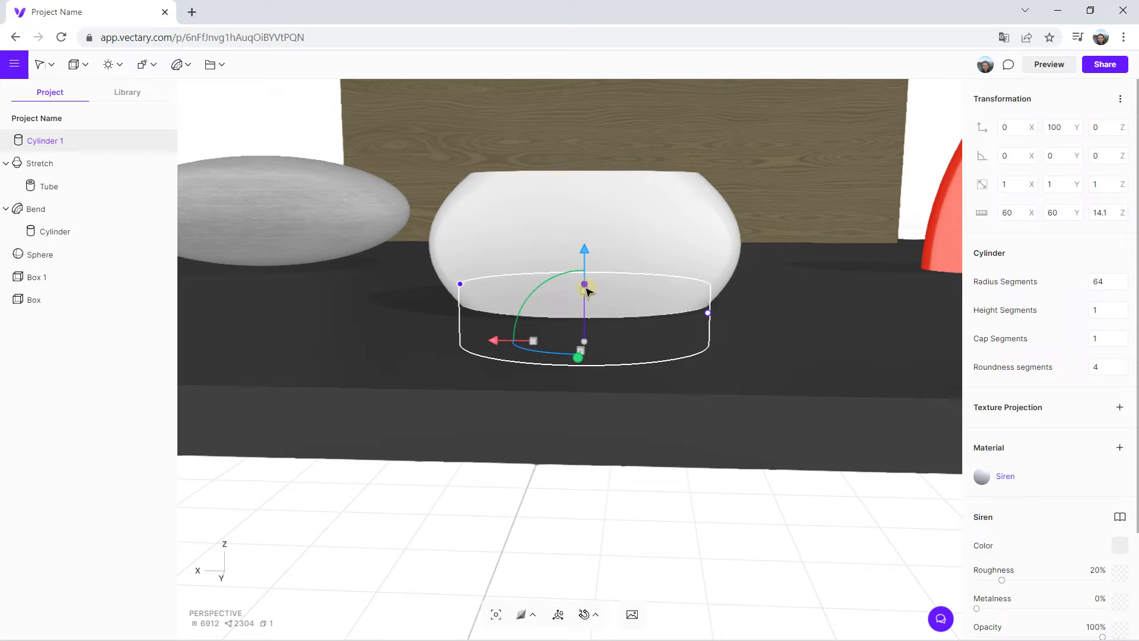
pyautogui.moveTo(584, 305); pyautogui.dragTo(584, 300)
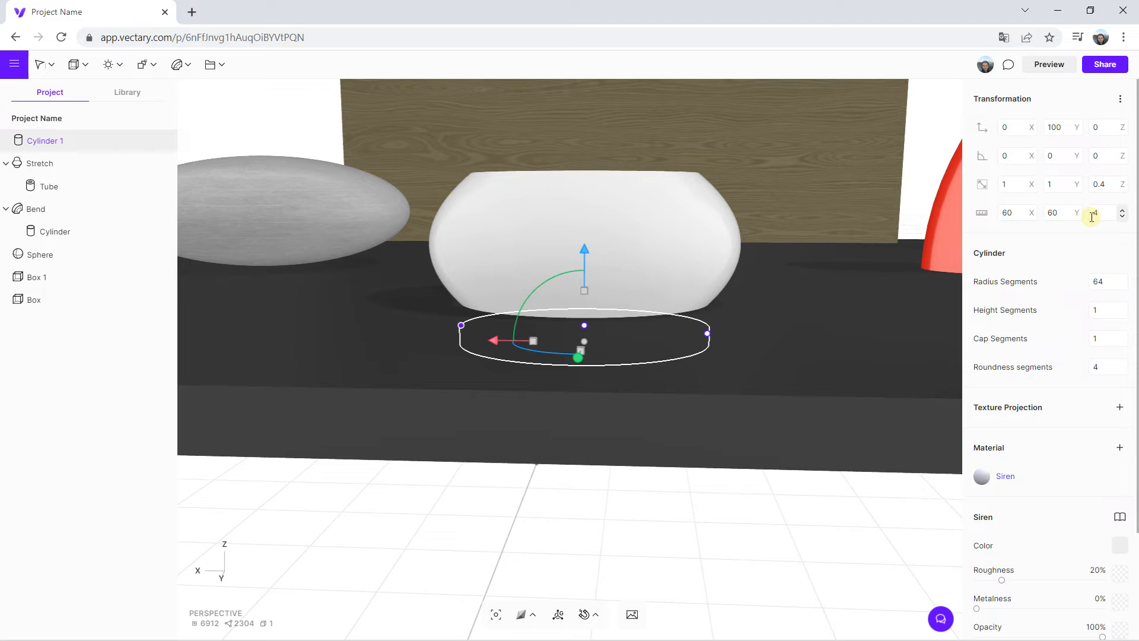
pyautogui.moveTo(584, 249); pyautogui.dragTo(589, 199)
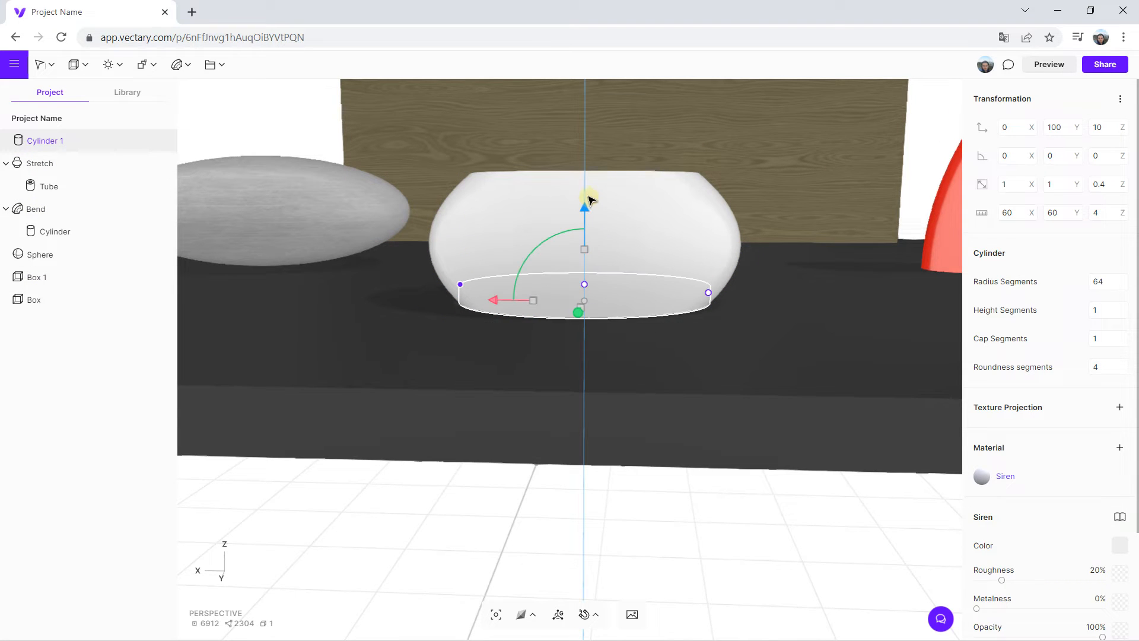
# Check the flat cylinder against the bowl's wall in the back view and thin it to a height of 2.16
pyautogui.click(666, 442)
pyautogui.moveTo(667, 443); pyautogui.dragTo(673, 435)
pyautogui.moveTo(674, 435); pyautogui.dragTo(668, 435, button='right')
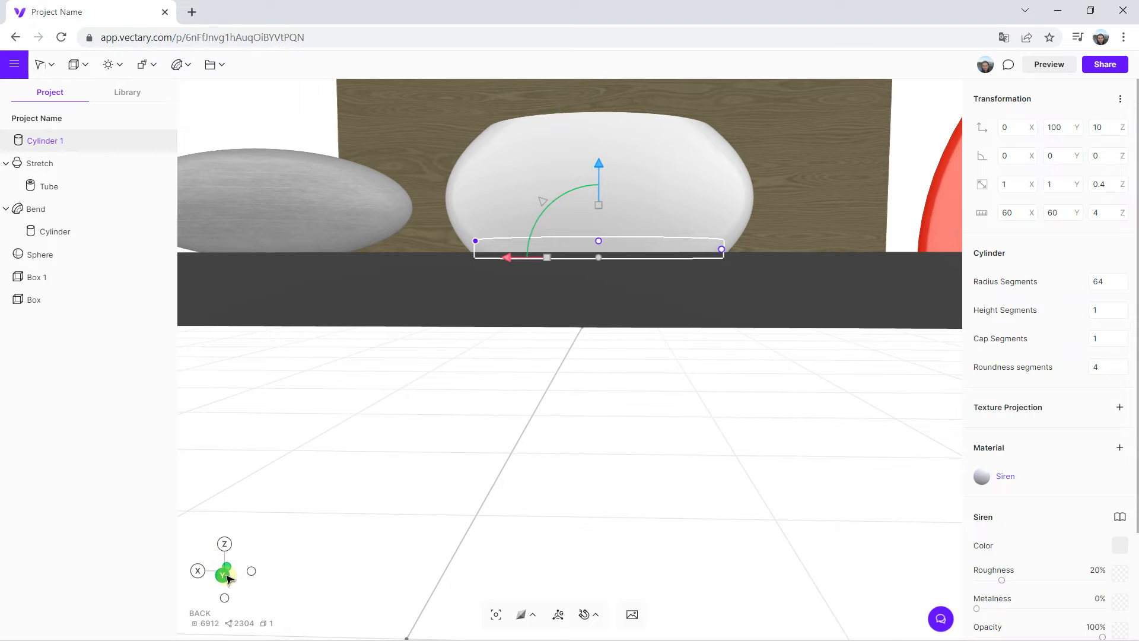
pyautogui.click(227, 575)
pyautogui.scroll(5, 618, 224)
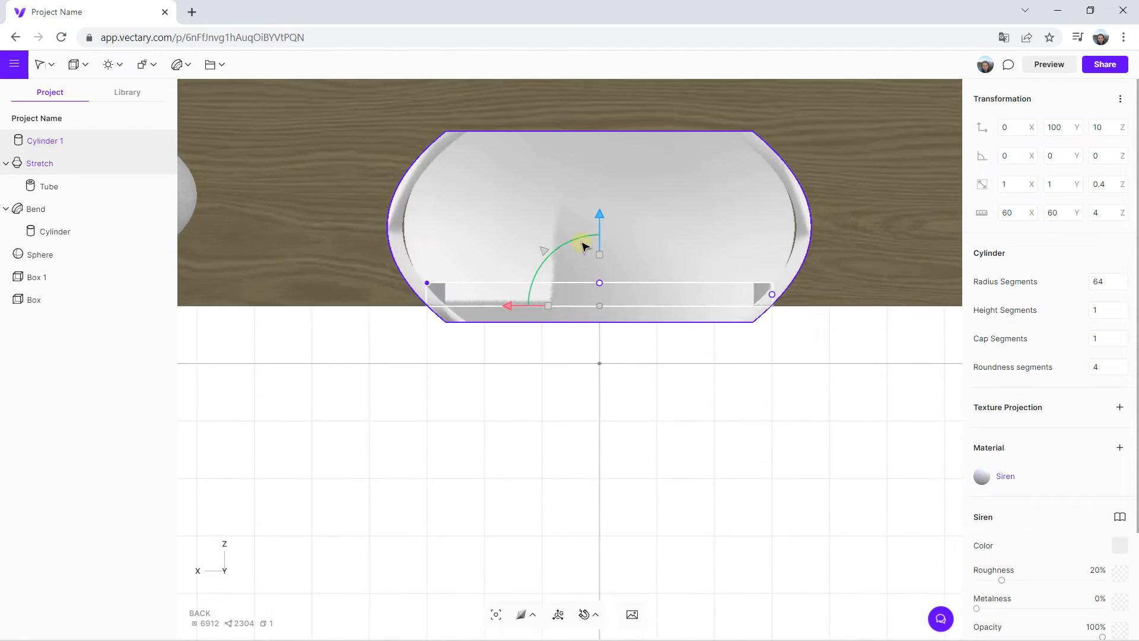
pyautogui.scroll(2, 584, 247)
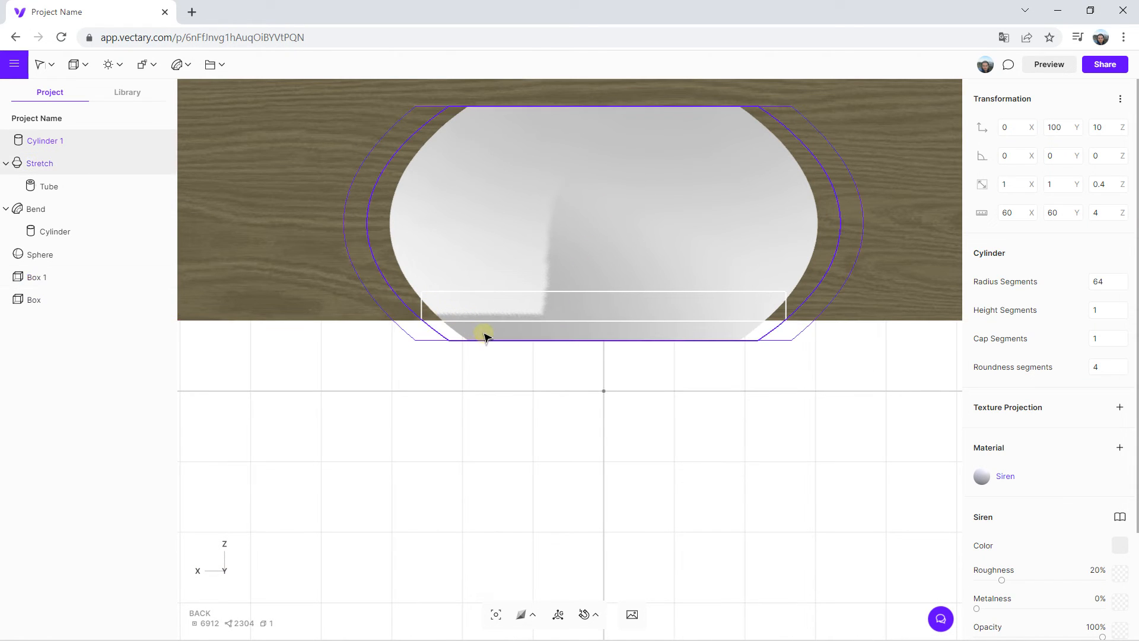
pyautogui.scroll(-5, 587, 291)
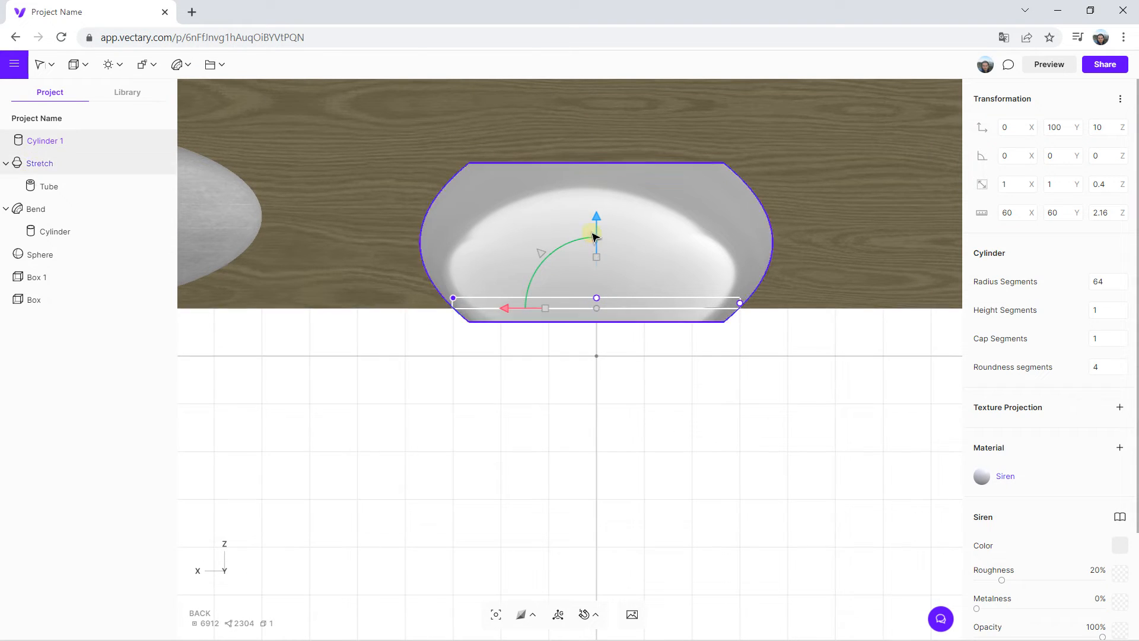
# Lower the flat cylinder to Z 6.27 and narrow it to 50 × 50
pyautogui.moveTo(597, 216)
pyautogui.mouseDown()
pyautogui.moveTo(598, 250)
pyautogui.moveTo(599, 233)
pyautogui.mouseUp()
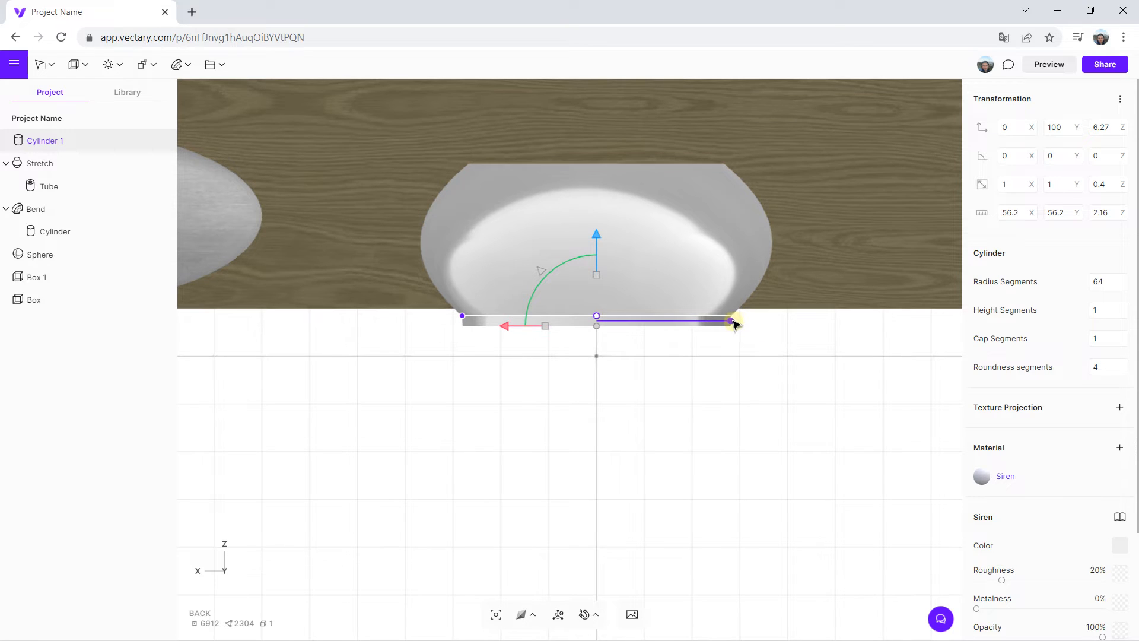
pyautogui.scroll(3, 735, 324)
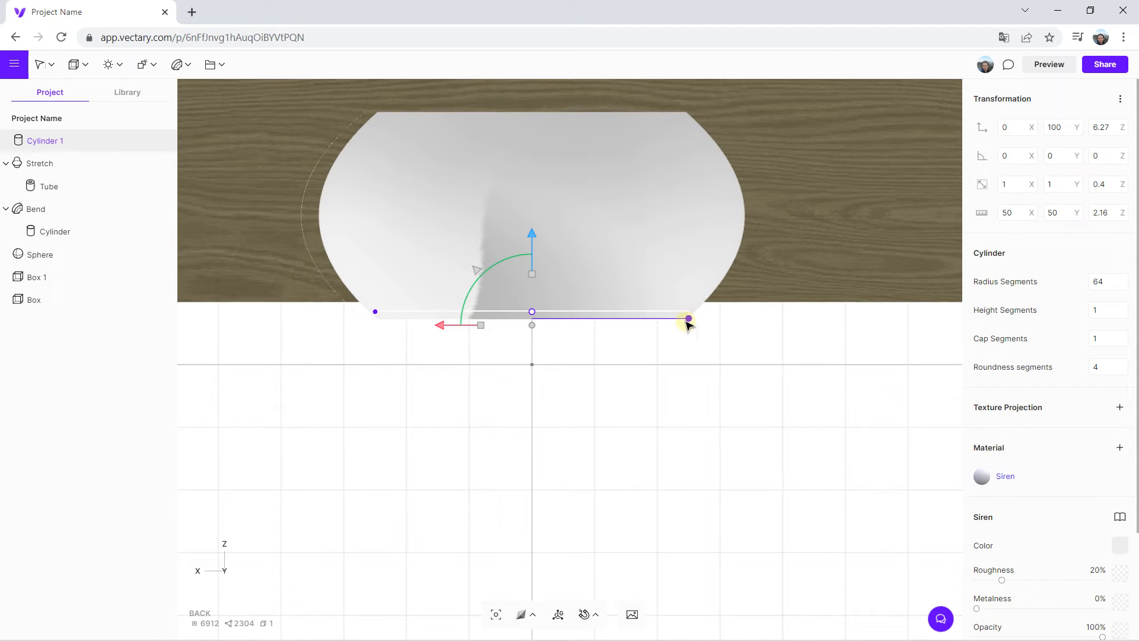
# Raise the flat cylinder to Z 10.29 and widen it to 58 × 58 to fit the bowl's wall
pyautogui.moveTo(617, 448); pyautogui.dragTo(474, 424)
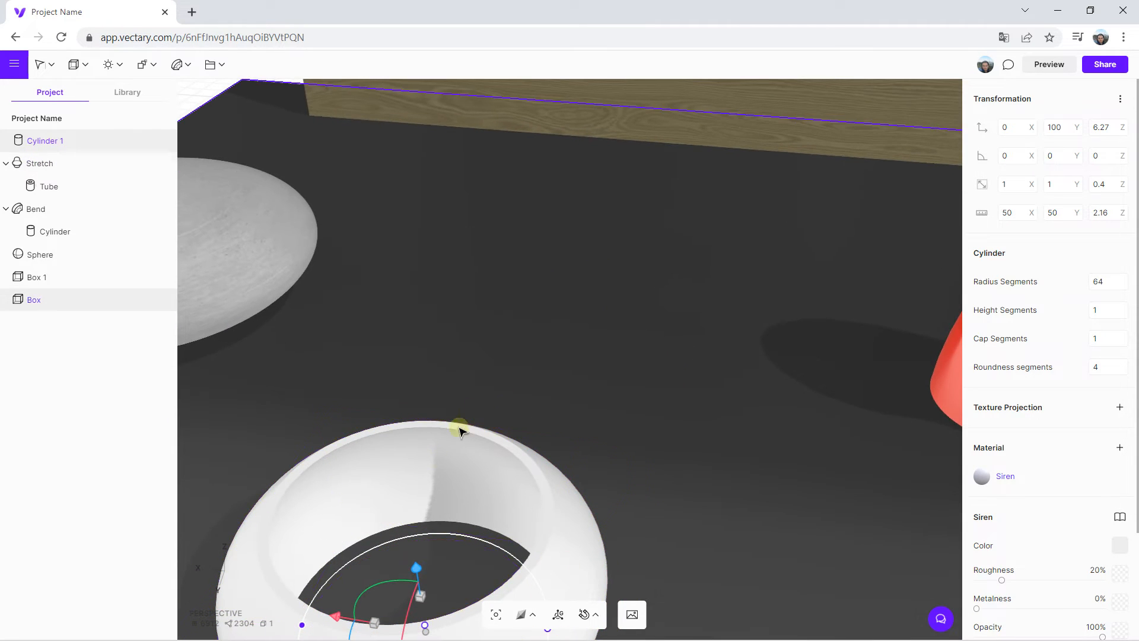
pyautogui.moveTo(417, 570); pyautogui.dragTo(415, 560)
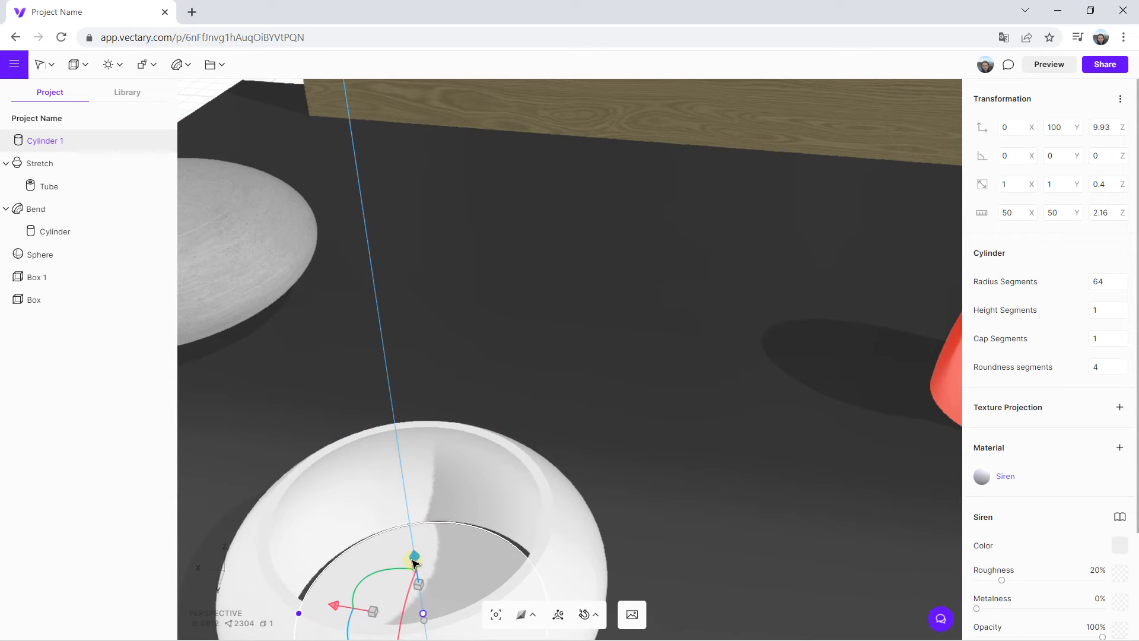
pyautogui.moveTo(492, 465); pyautogui.dragTo(534, 378, button='right')
pyautogui.scroll(5, 534, 380)
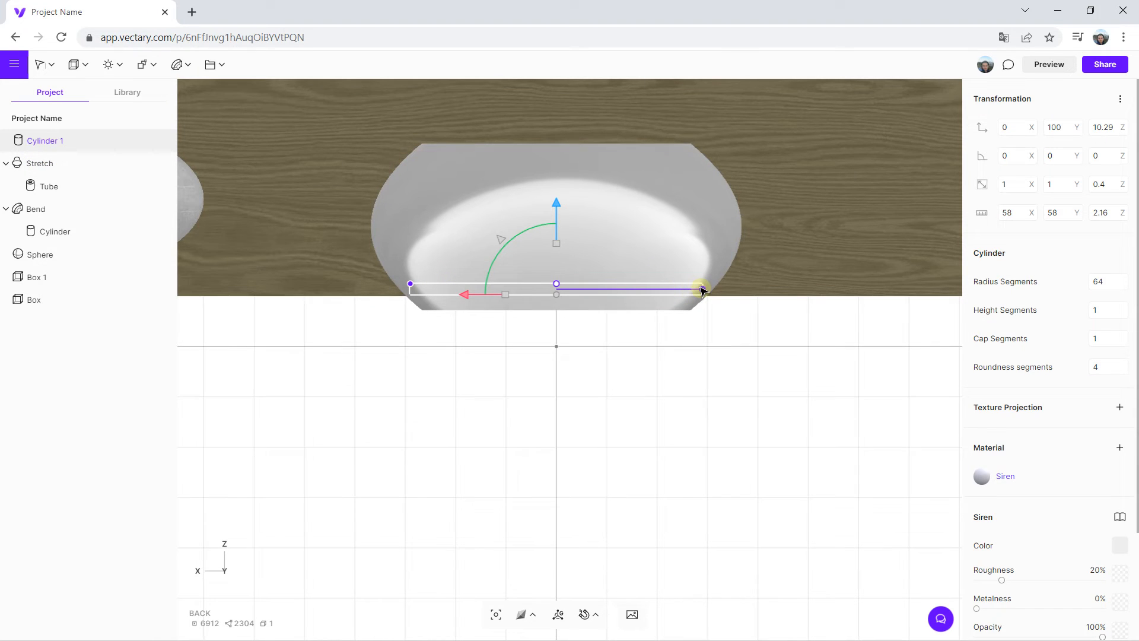
# Lower the flat cylinder to the bowl's base at Z 7.1 and narrow it to 53.4 × 53.4
pyautogui.moveTo(559, 206); pyautogui.dragTo(558, 224)
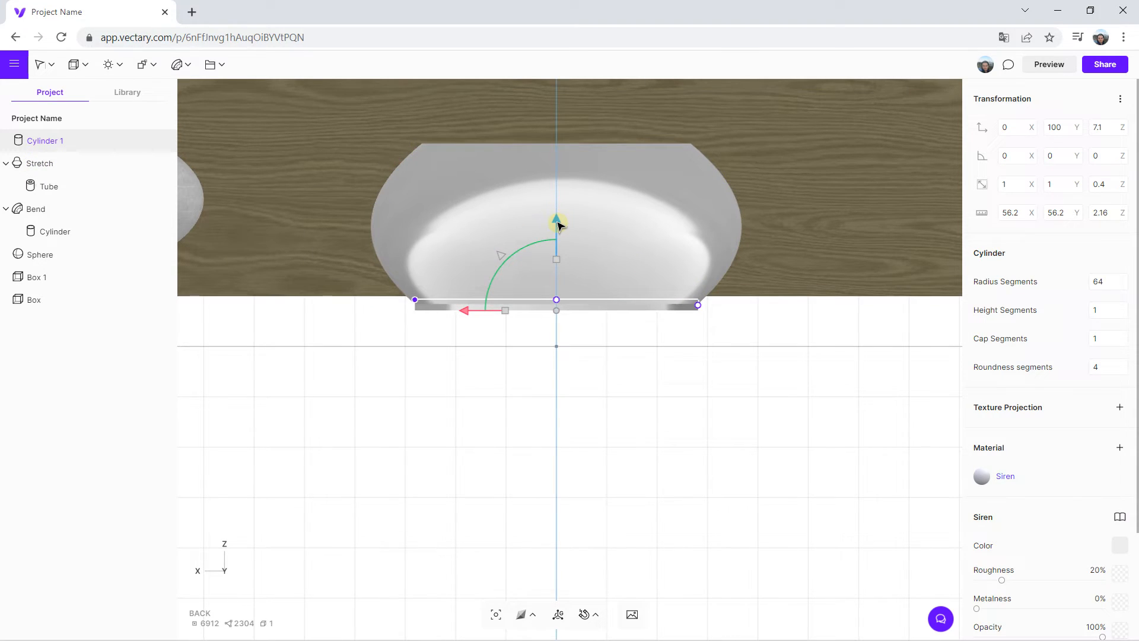
pyautogui.scroll(2, 675, 308)
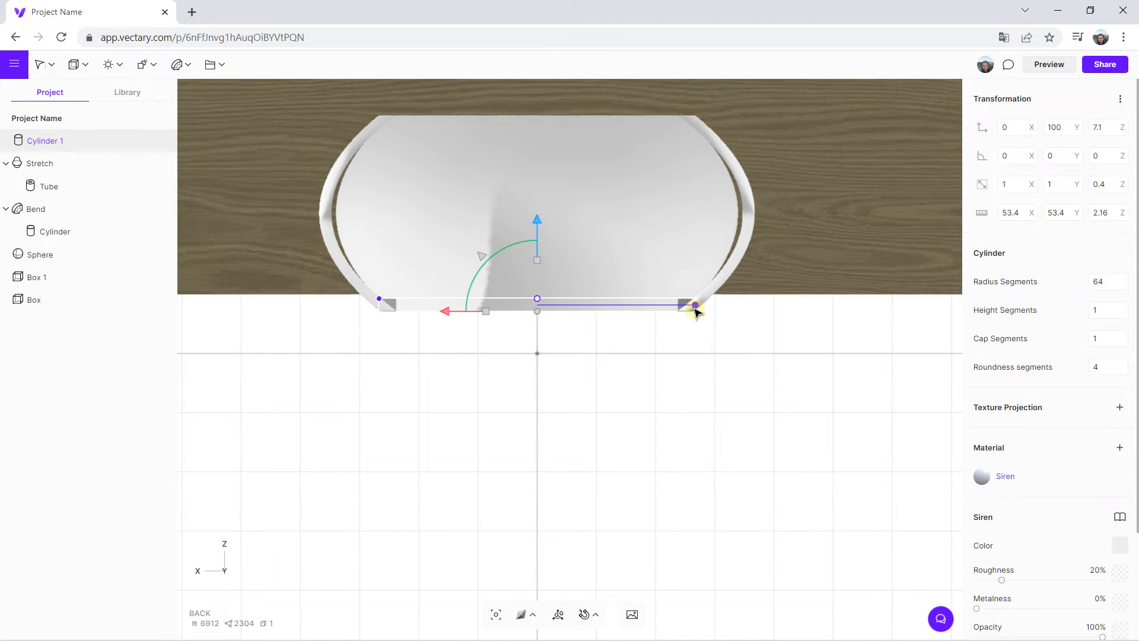
# Raise the flat cylinder inside the bowl to Z 9.52 and size it to 55.8 × 55.8 to fit the wall
pyautogui.moveTo(633, 404); pyautogui.dragTo(610, 425, button='right')
pyautogui.scroll(-5, 618, 272)
pyautogui.scroll(-3, 611, 226)
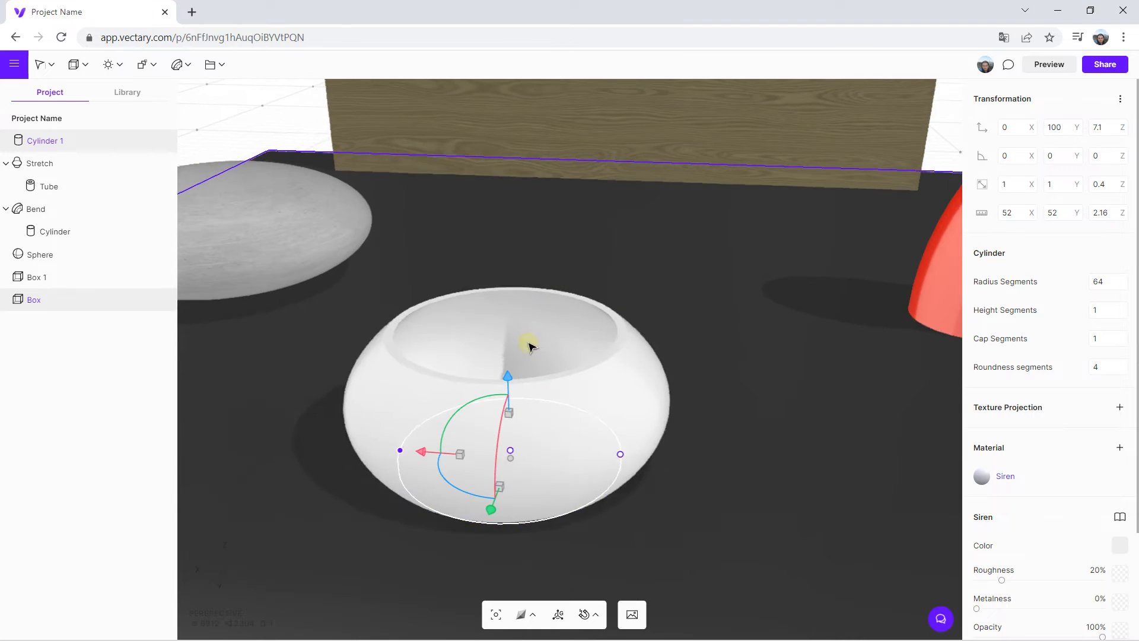
pyautogui.scroll(4, 504, 394)
pyautogui.scroll(3, 516, 395)
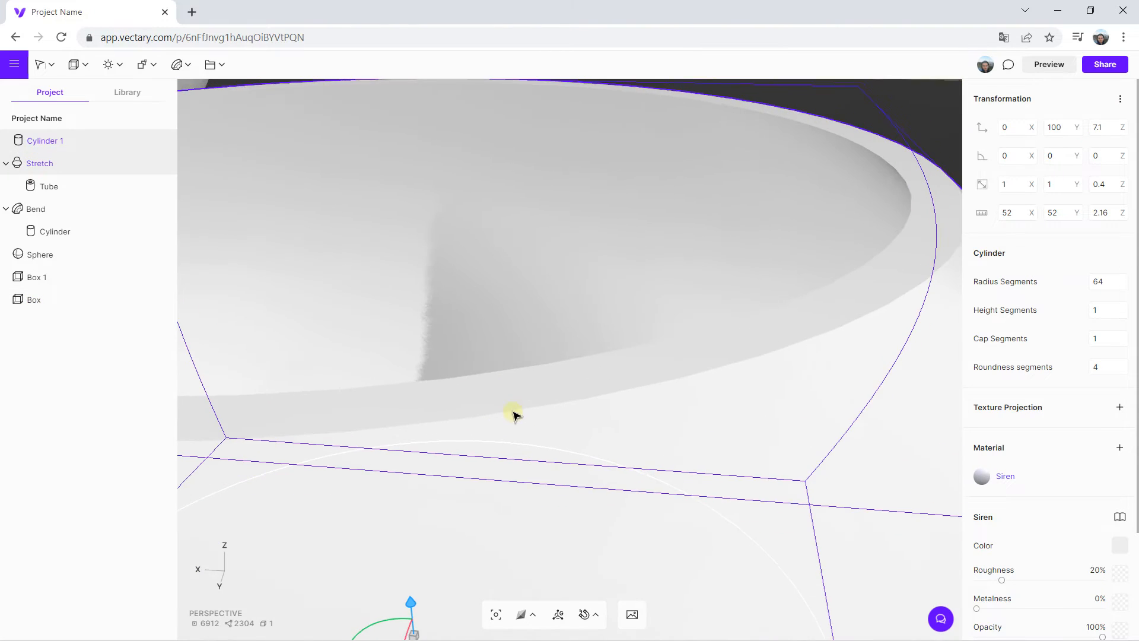
pyautogui.scroll(-3, 530, 268)
pyautogui.moveTo(579, 333); pyautogui.dragTo(555, 384, button='right')
pyautogui.moveTo(537, 391); pyautogui.dragTo(565, 213, button='middle')
pyautogui.moveTo(463, 296); pyautogui.dragTo(449, 280)
pyautogui.moveTo(544, 297); pyautogui.dragTo(612, 264, button='right')
pyautogui.moveTo(756, 205); pyautogui.dragTo(770, 206)
pyautogui.moveTo(686, 193); pyautogui.dragTo(639, 183, button='right')
pyautogui.scroll(-6, 549, 249)
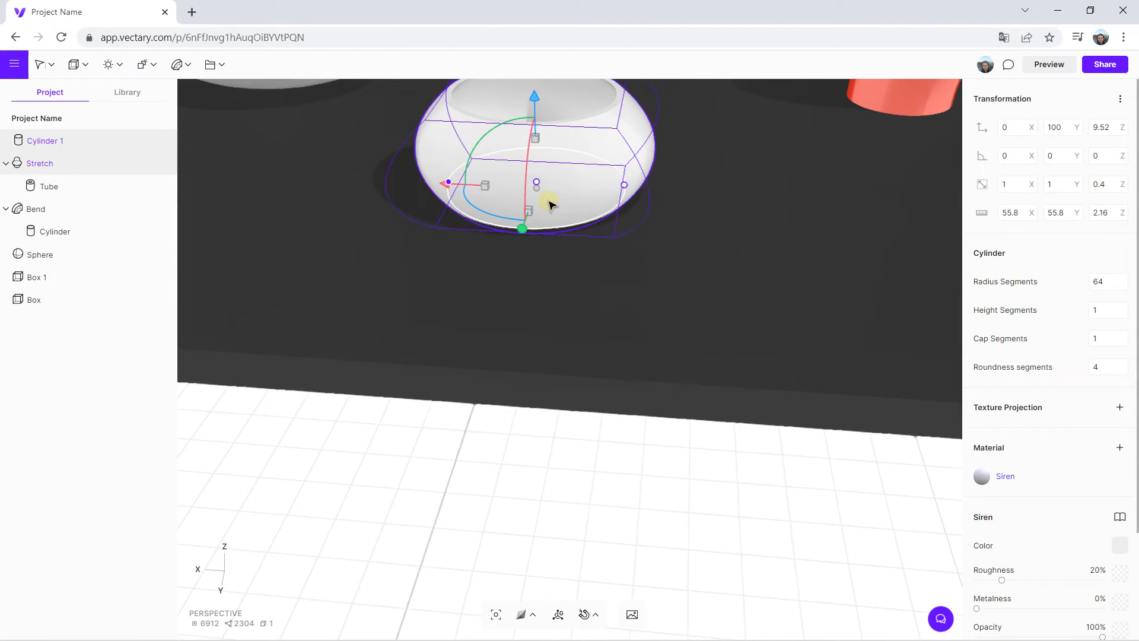
# Merge the flat base cylinder and the stretched tube into one bowl object
pyautogui.moveTo(502, 423); pyautogui.dragTo(501, 372, button='right')
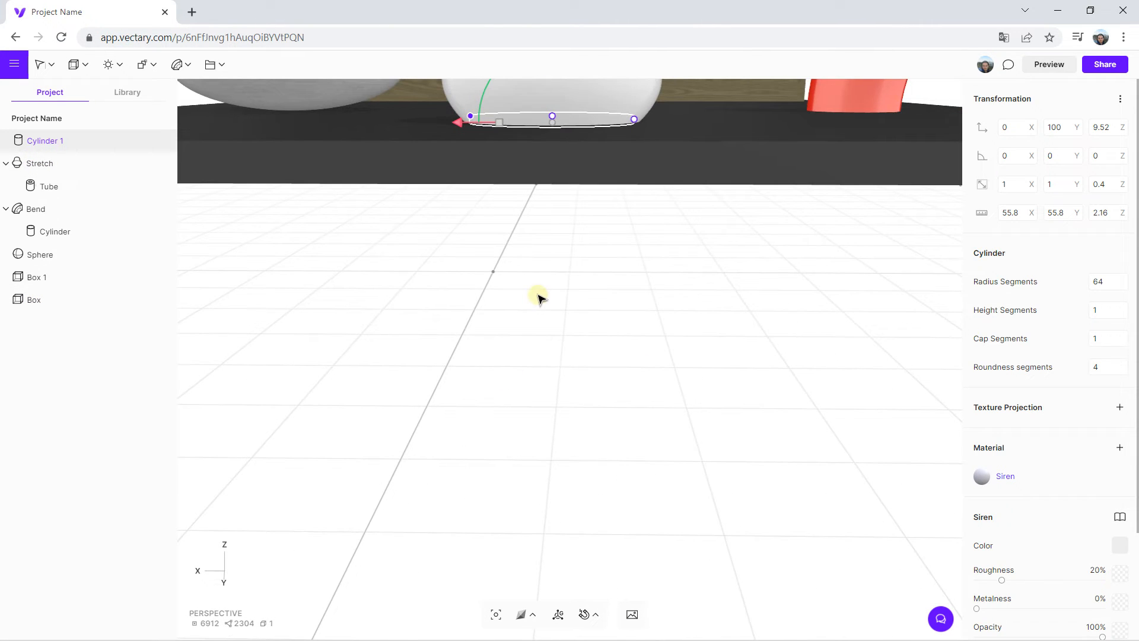
pyautogui.click(539, 298)
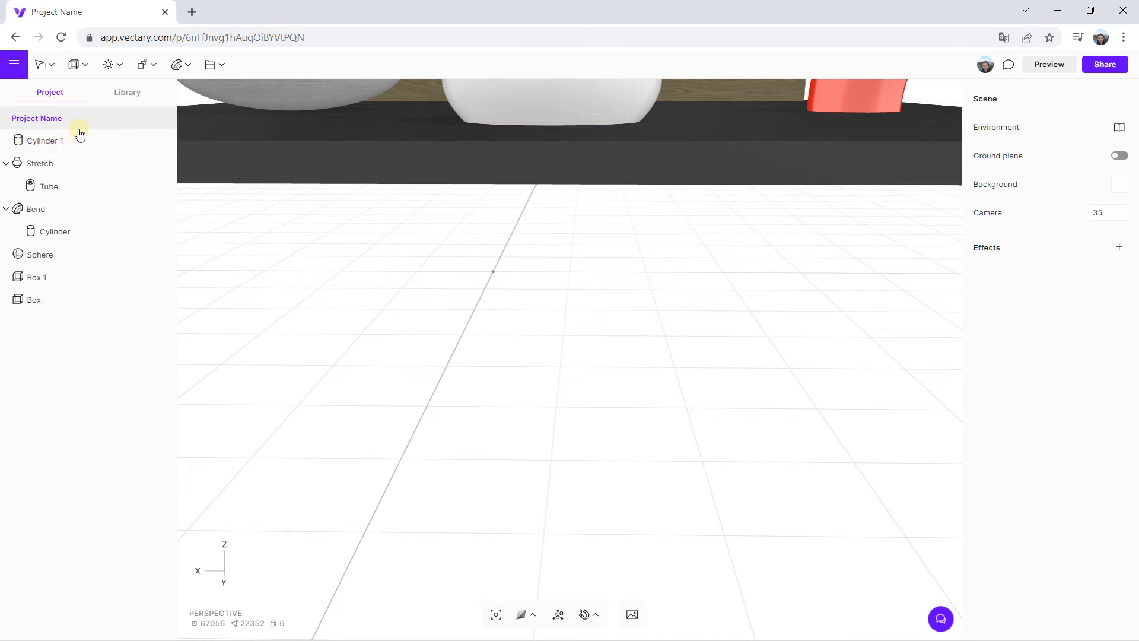
pyautogui.click(49, 146)
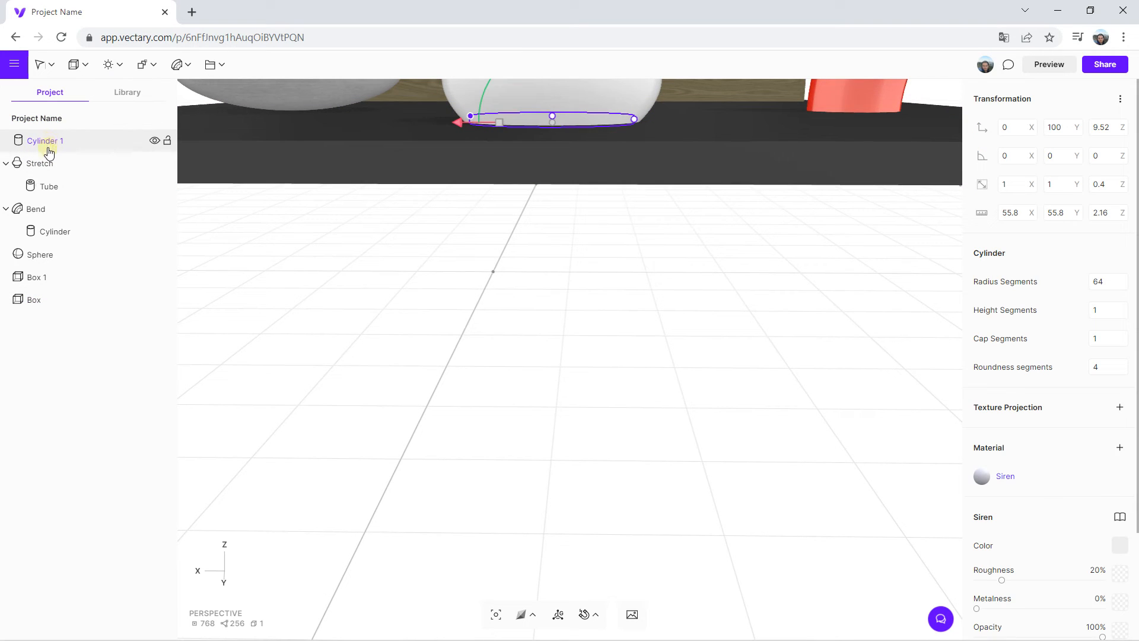
pyautogui.keyDown('shift'); pyautogui.click(44, 162); pyautogui.keyUp('shift')
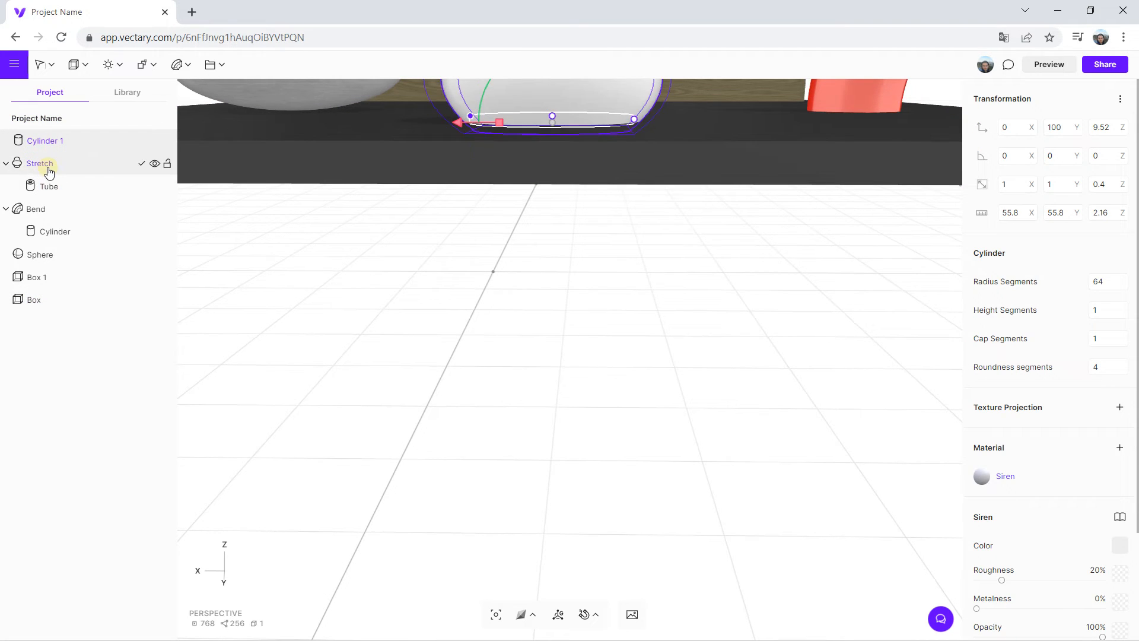
pyautogui.moveTo(631, 219); pyautogui.dragTo(521, 211)
pyautogui.rightClick(537, 181)
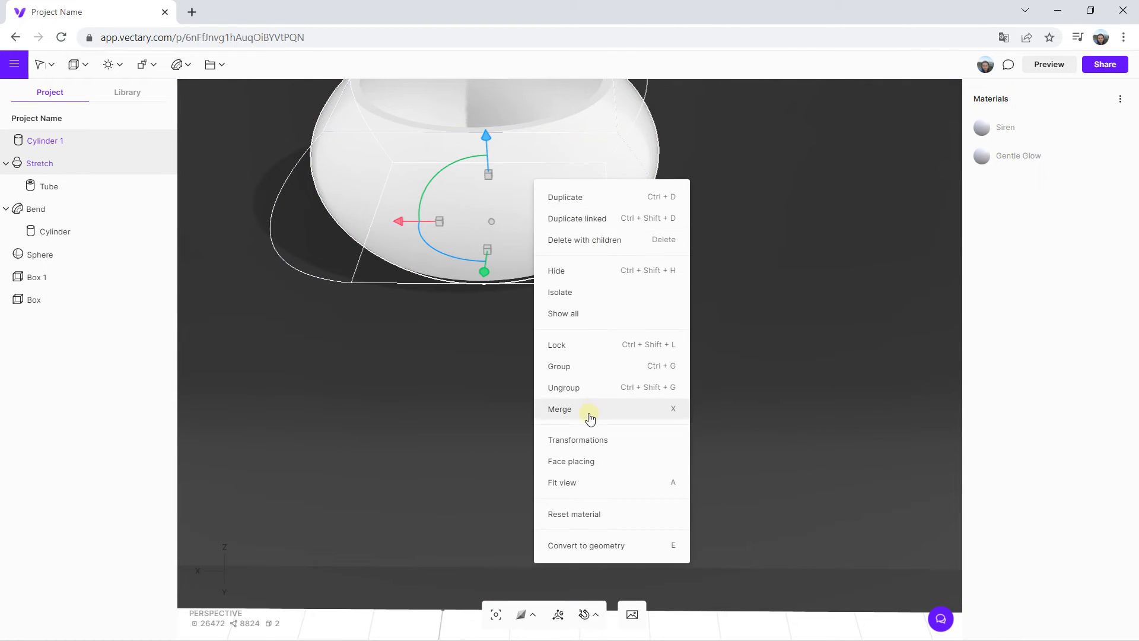
pyautogui.click(558, 406)
# In the back view, lower the merged bowl to Z 10.47 so its base rests on the dark plate
pyautogui.moveTo(480, 353); pyautogui.dragTo(496, 142)
pyautogui.moveTo(496, 143); pyautogui.dragTo(532, 201, button='right')
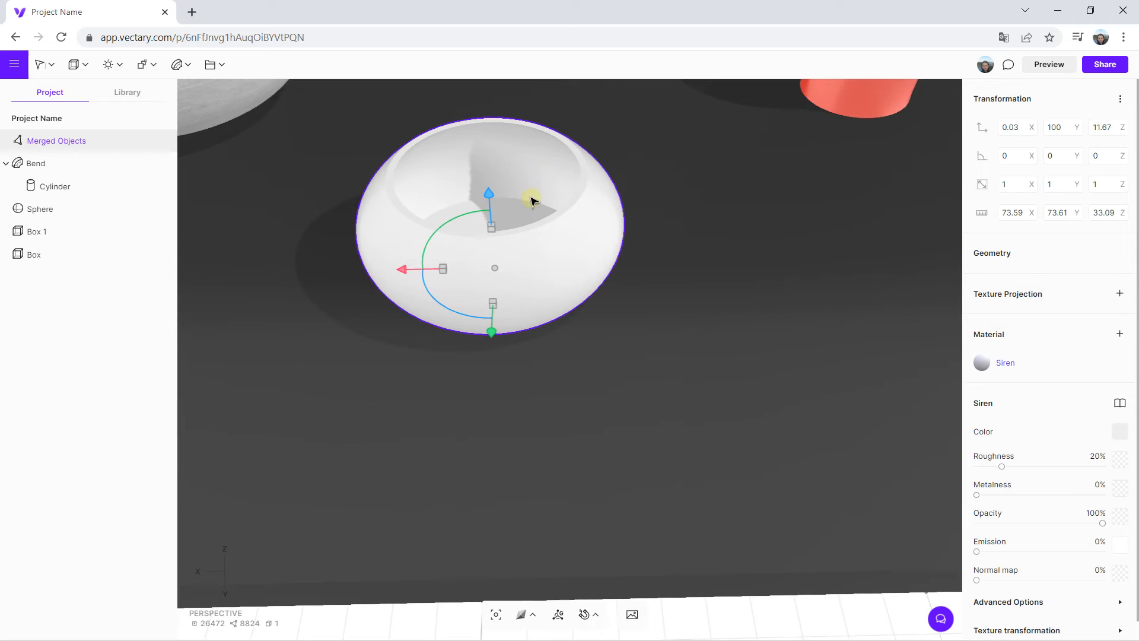
pyautogui.moveTo(430, 438); pyautogui.dragTo(427, 364, button='right')
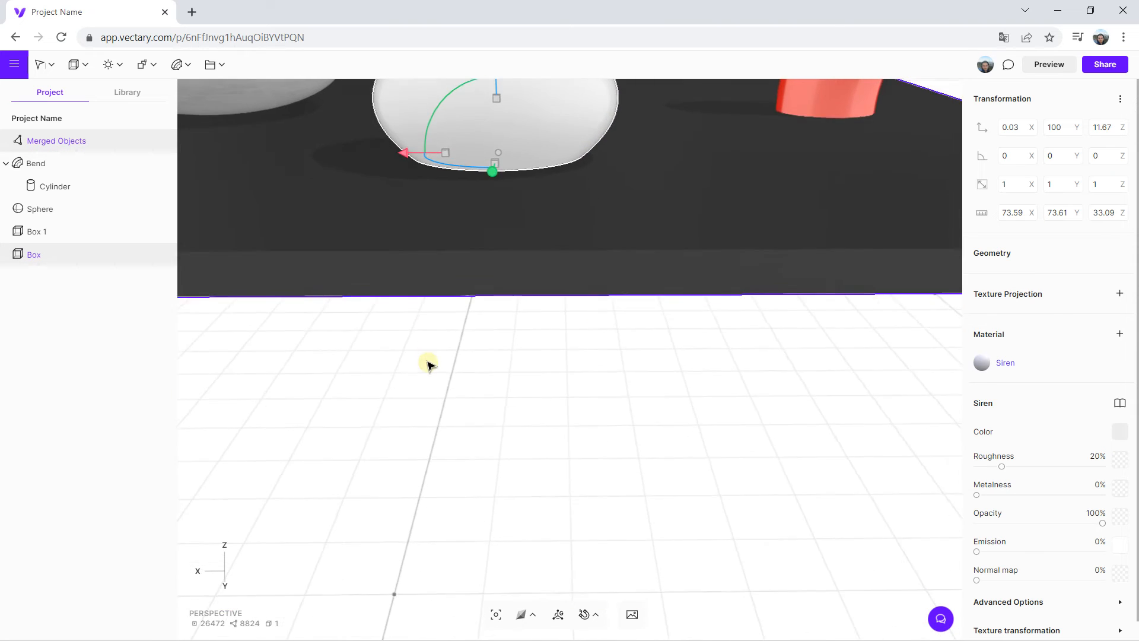
pyautogui.click(226, 586)
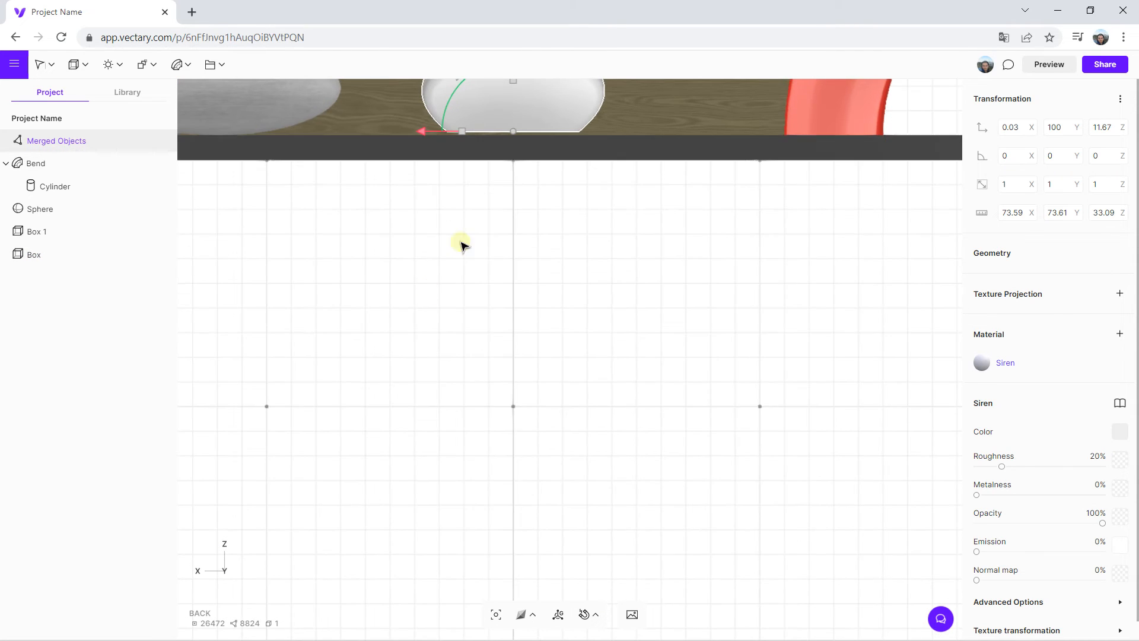
pyautogui.moveTo(517, 167); pyautogui.dragTo(514, 177)
pyautogui.scroll(2, 514, 177)
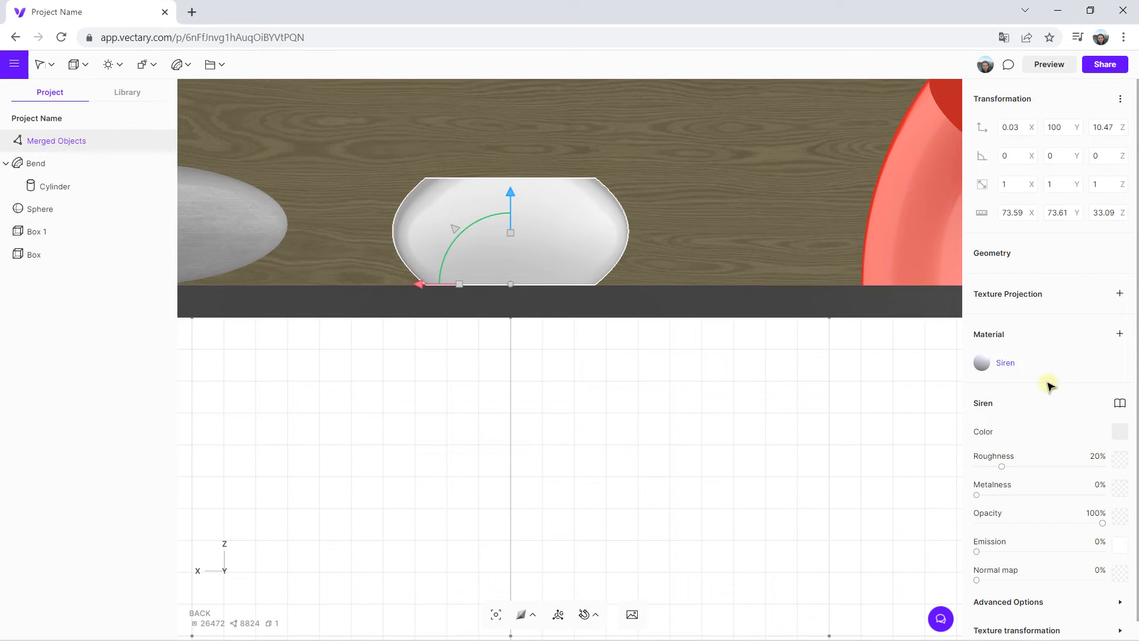
# Apply the Aluminum Glossy material from the Metal category to the bowl
pyautogui.click(1119, 404)
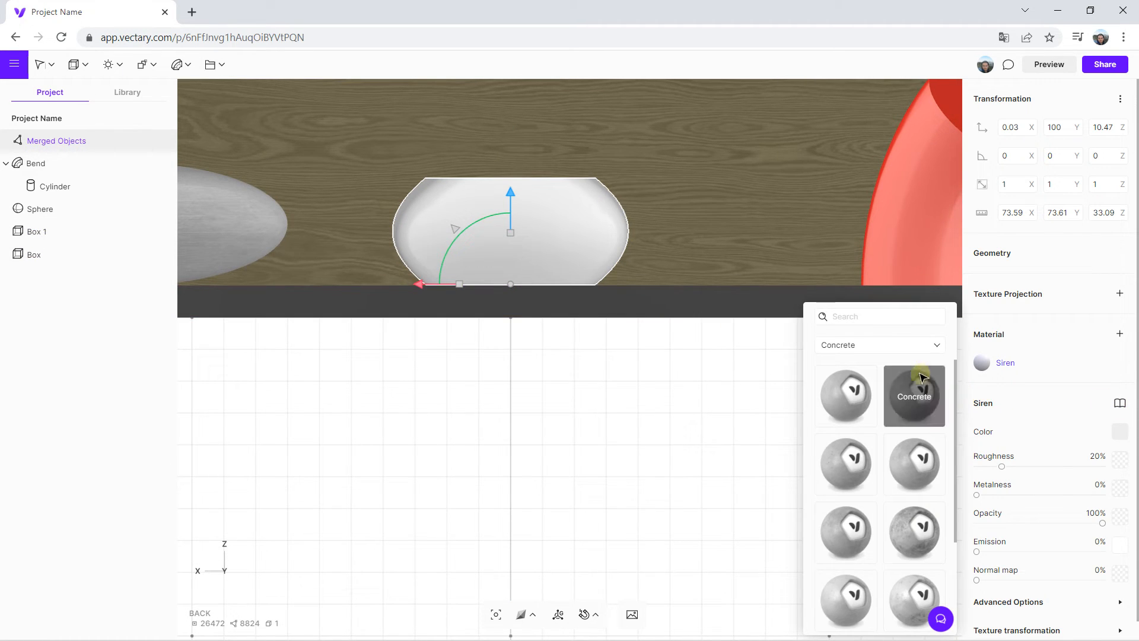
pyautogui.click(860, 346)
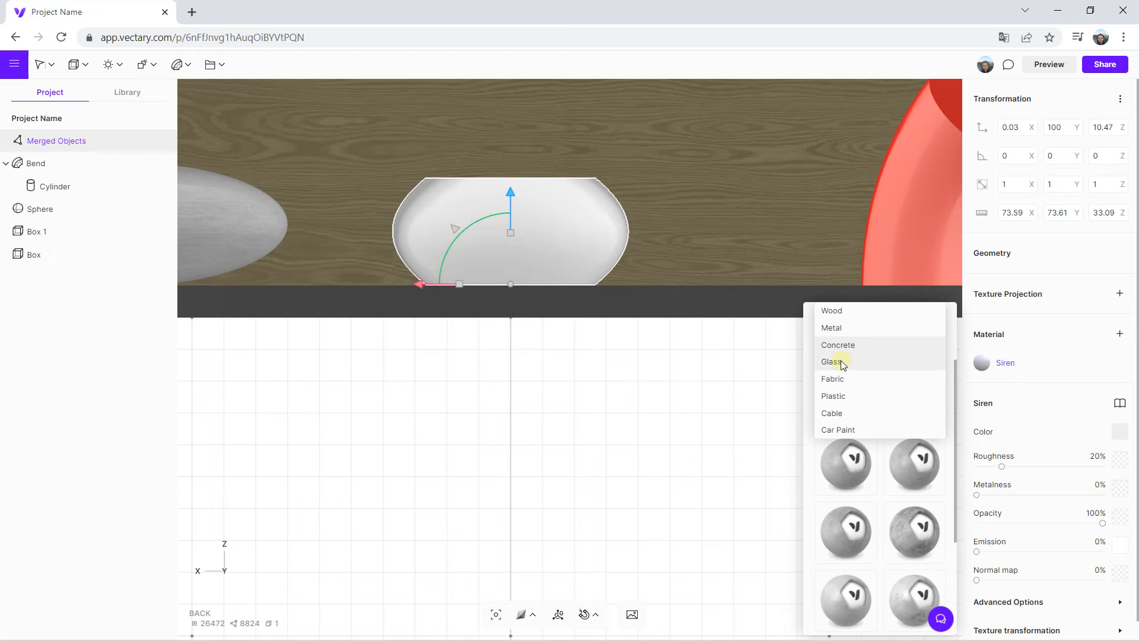
pyautogui.click(839, 328)
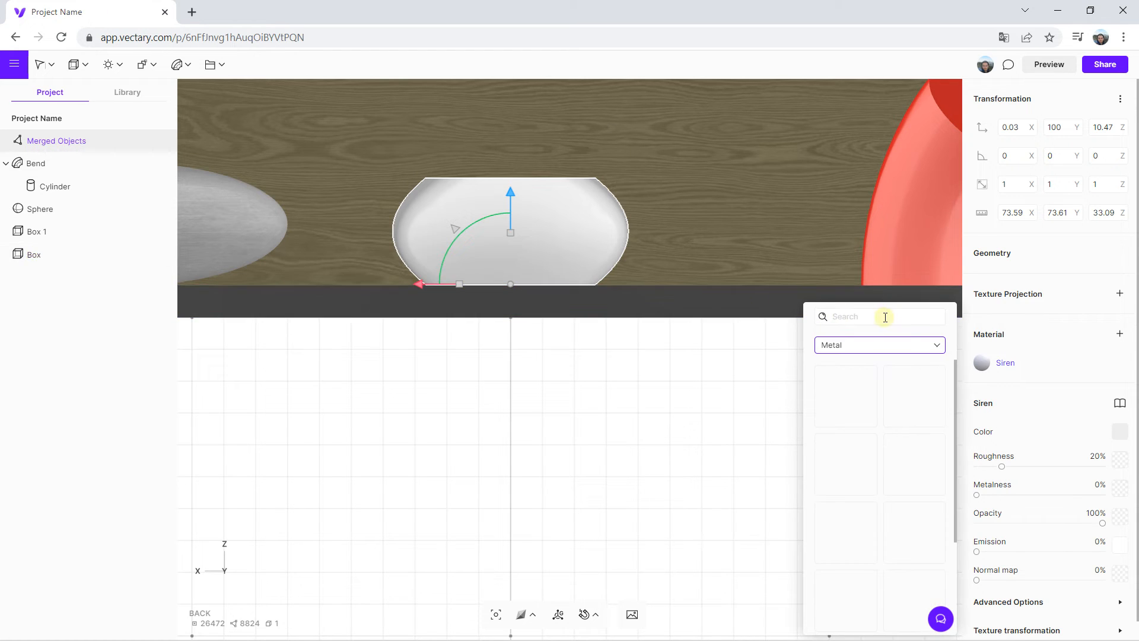
pyautogui.scroll(-1, 847, 443)
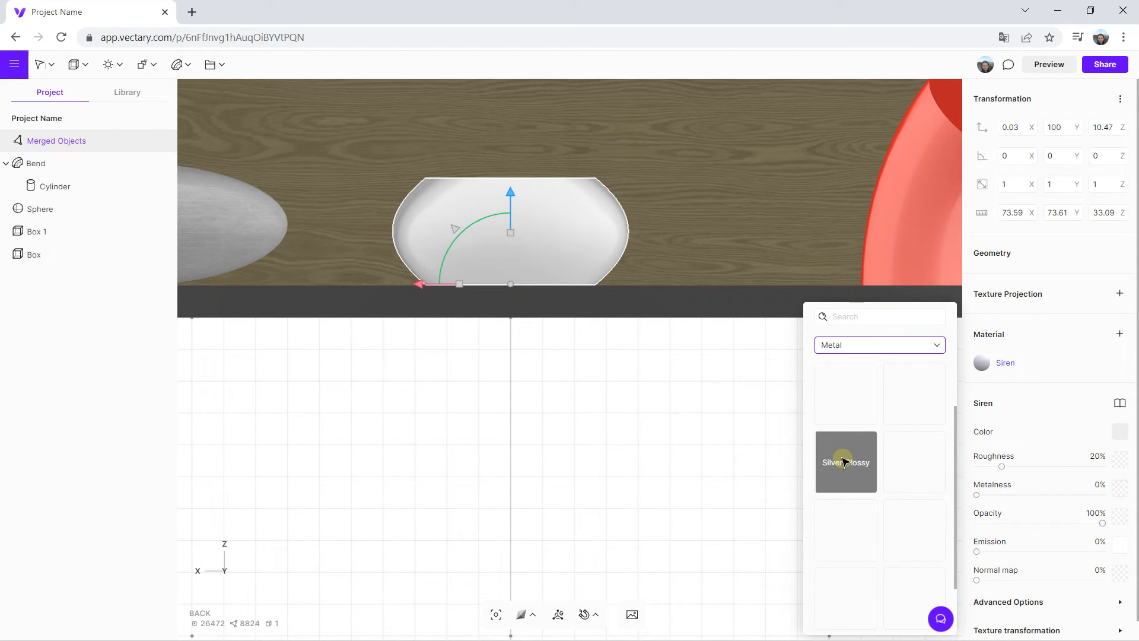
pyautogui.moveTo(593, 382); pyautogui.dragTo(563, 433, button='right')
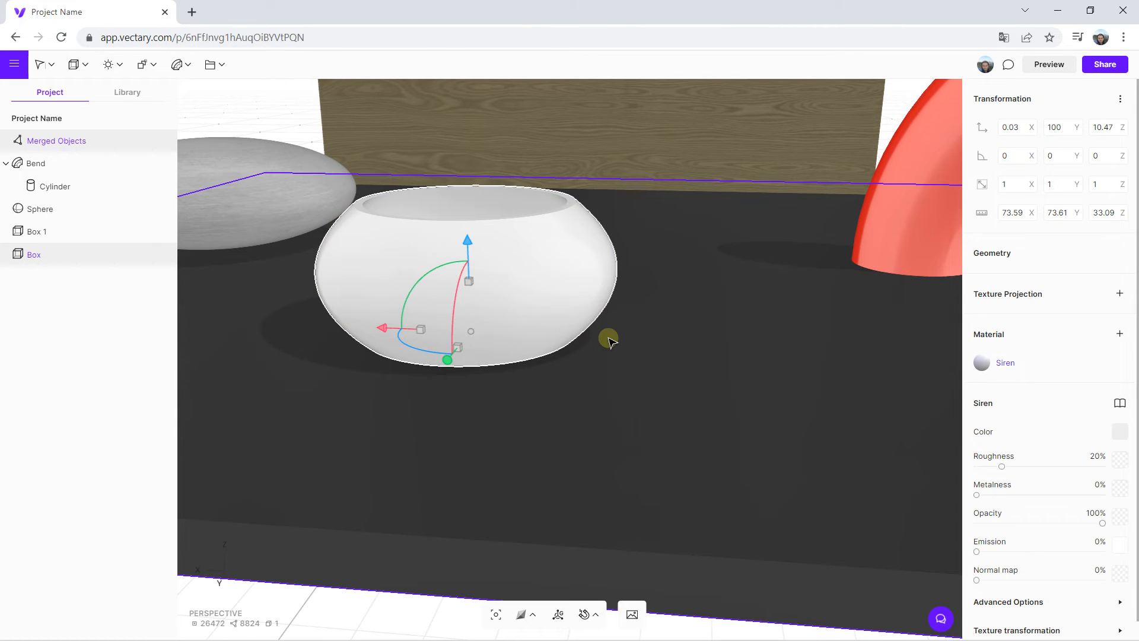
pyautogui.scroll(-3, 426, 319)
pyautogui.moveTo(473, 404); pyautogui.dragTo(457, 433, button='right')
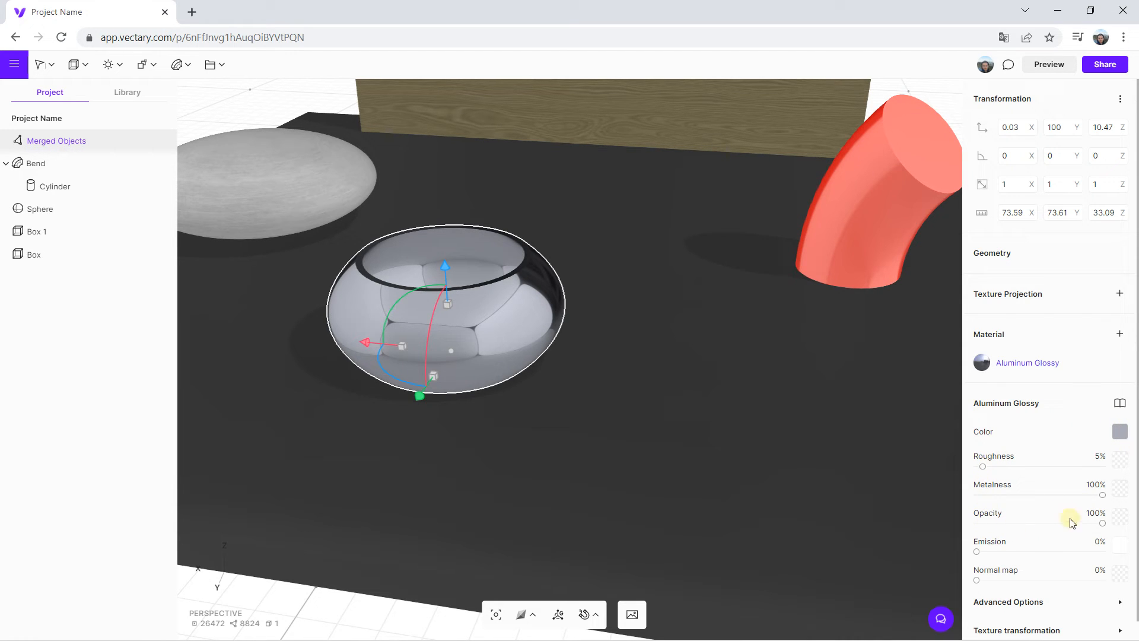
# Set the bowl material's roughness to 0% and its color to blue 003CFF
pyautogui.moveTo(1029, 471); pyautogui.dragTo(947, 468)
pyautogui.click(1121, 433)
pyautogui.moveTo(875, 360); pyautogui.dragTo(990, 264)
# Move the blue bowl along Y and X toward the plate's front edge, in front of the flattened sphere
pyautogui.scroll(-3, 582, 383)
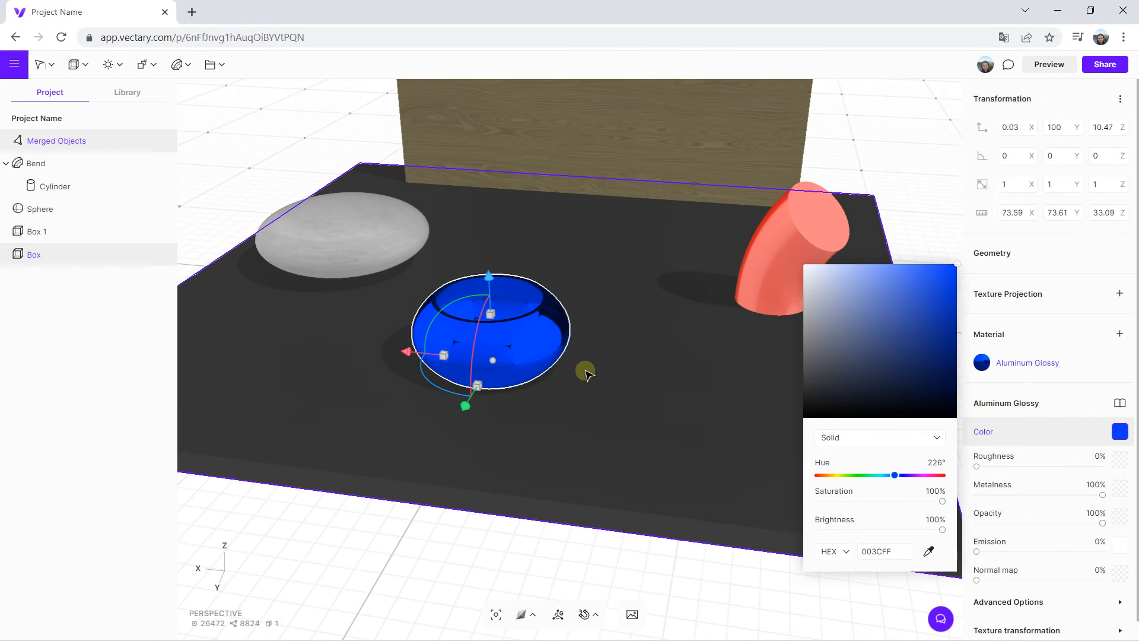
pyautogui.moveTo(465, 402); pyautogui.dragTo(449, 430)
pyautogui.moveTo(402, 386); pyautogui.dragTo(336, 377)
pyautogui.click(77, 64)
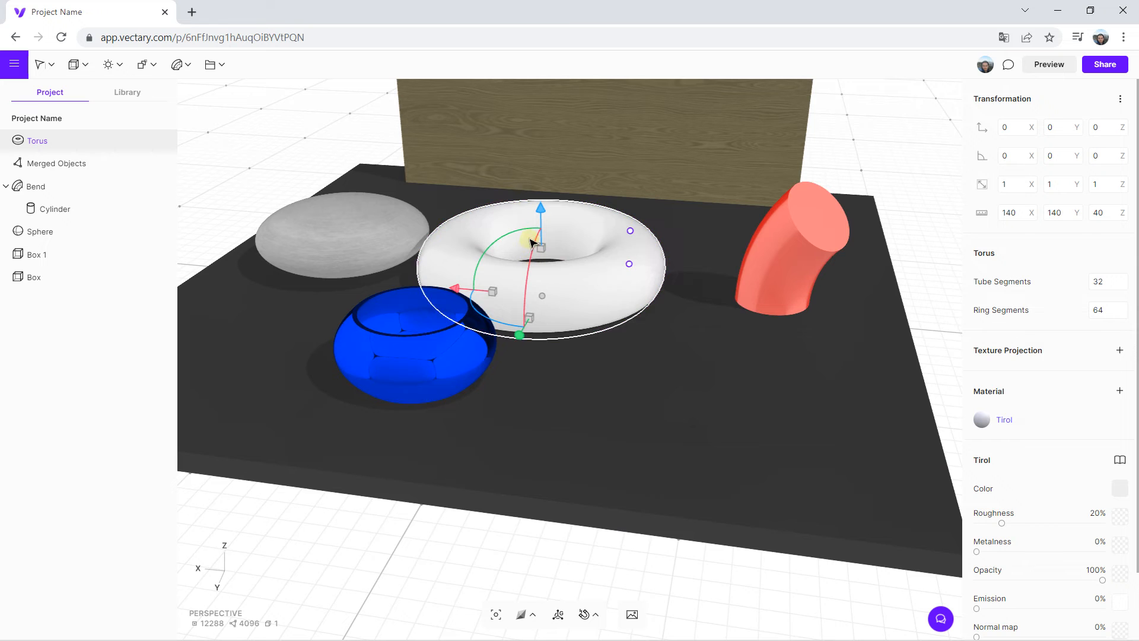
pyautogui.moveTo(630, 263); pyautogui.dragTo(665, 244)
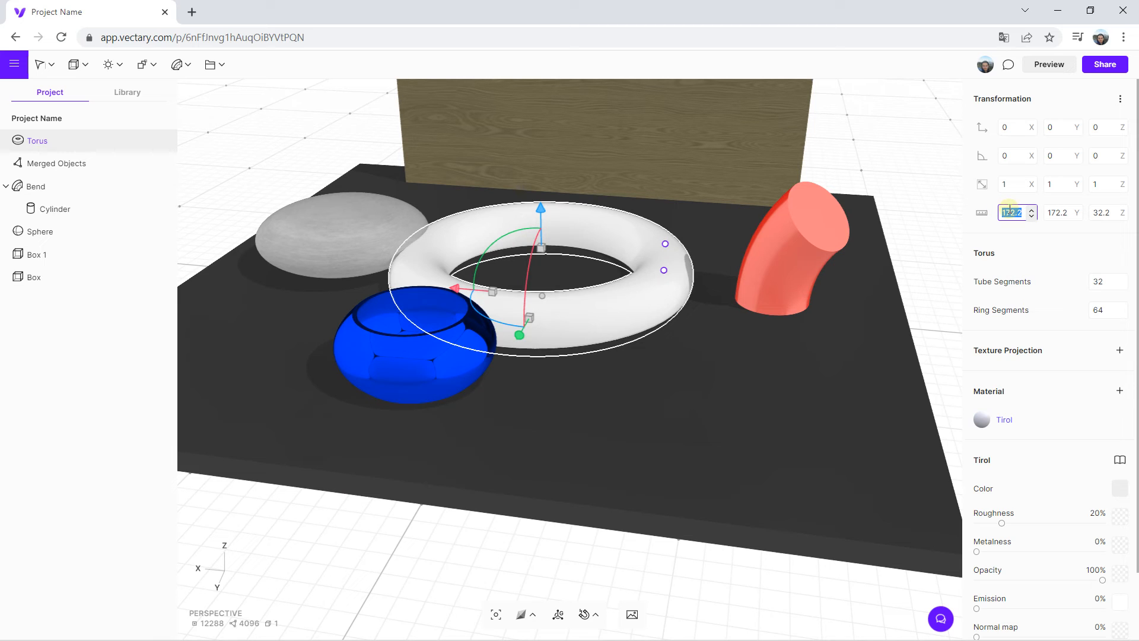
pyautogui.click(1009, 212)
pyautogui.write('60')
pyautogui.press('Return')
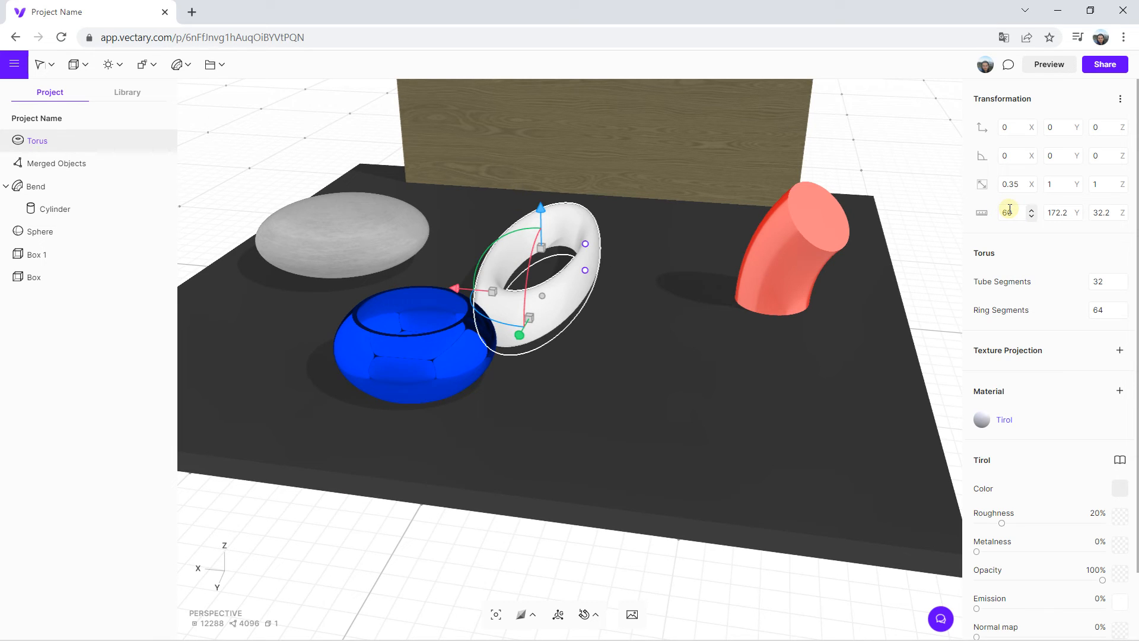
pyautogui.click(1048, 214)
pyautogui.write('60')
pyautogui.press('Return')
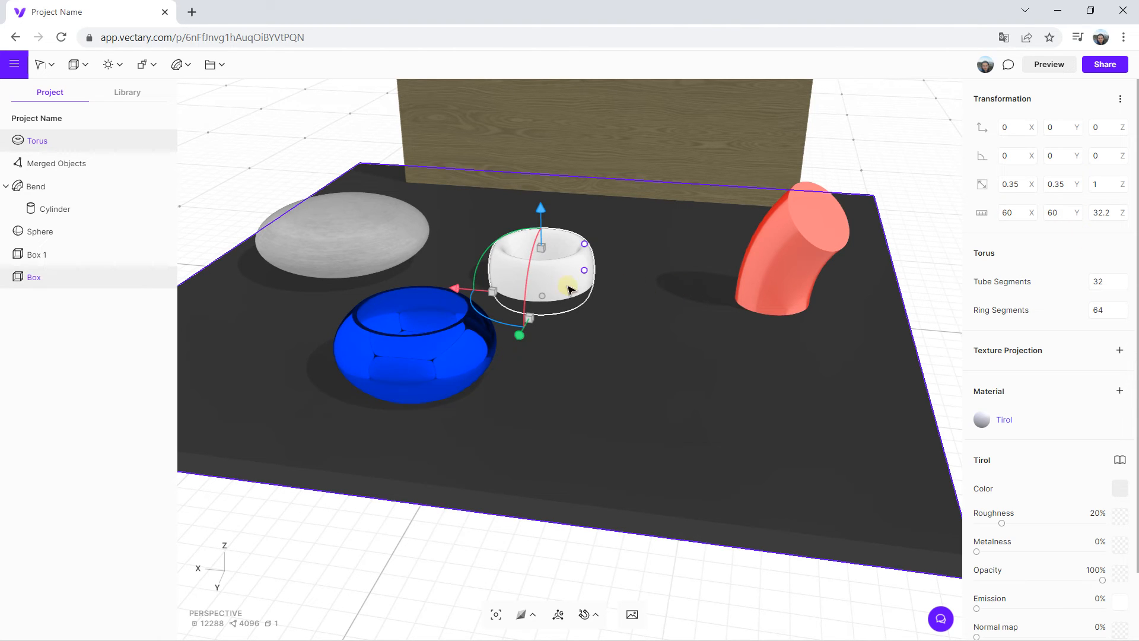
pyautogui.moveTo(518, 336); pyautogui.dragTo(630, 435)
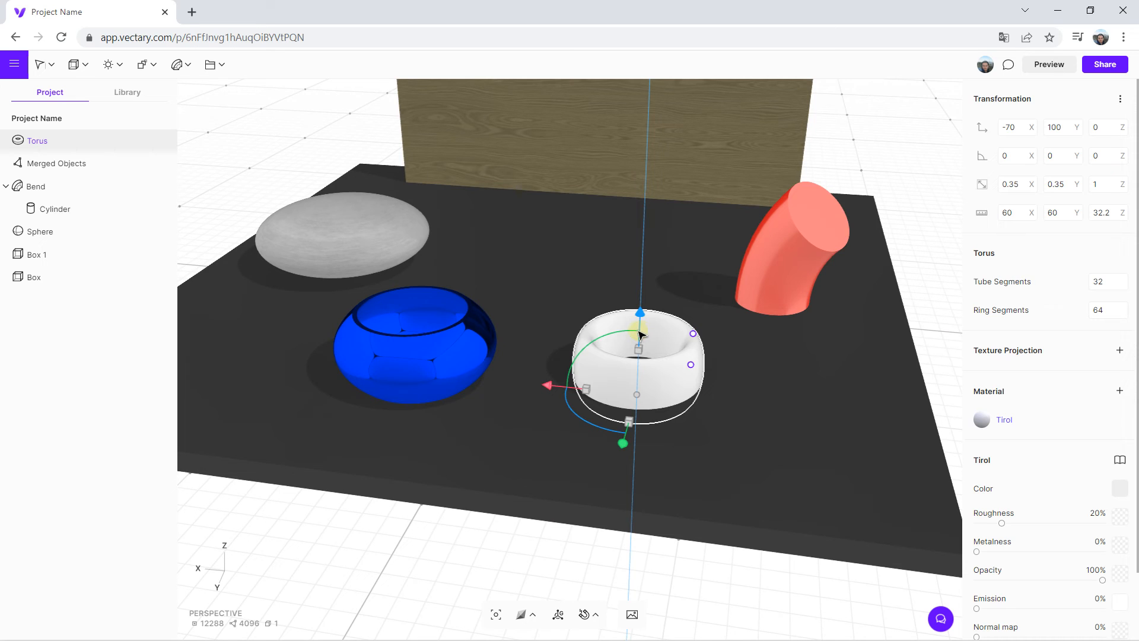
pyautogui.press('Delete')
# Add a cone and enlarge it to 100 × 100 × 102.3
pyautogui.moveTo(86, 70)
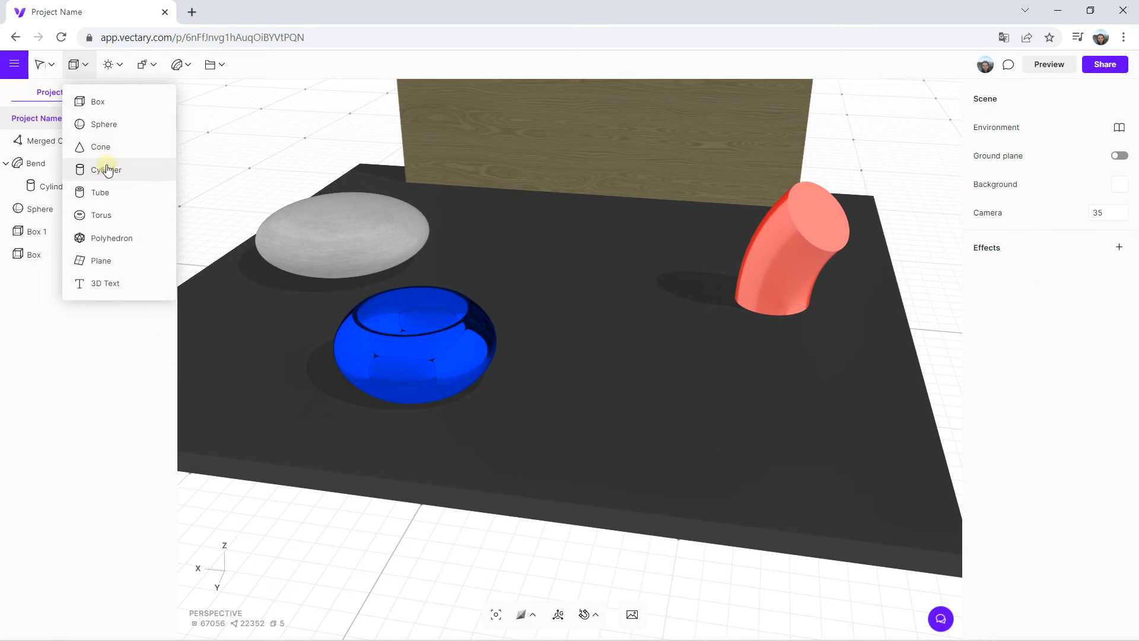
pyautogui.moveTo(497, 285); pyautogui.dragTo(553, 270)
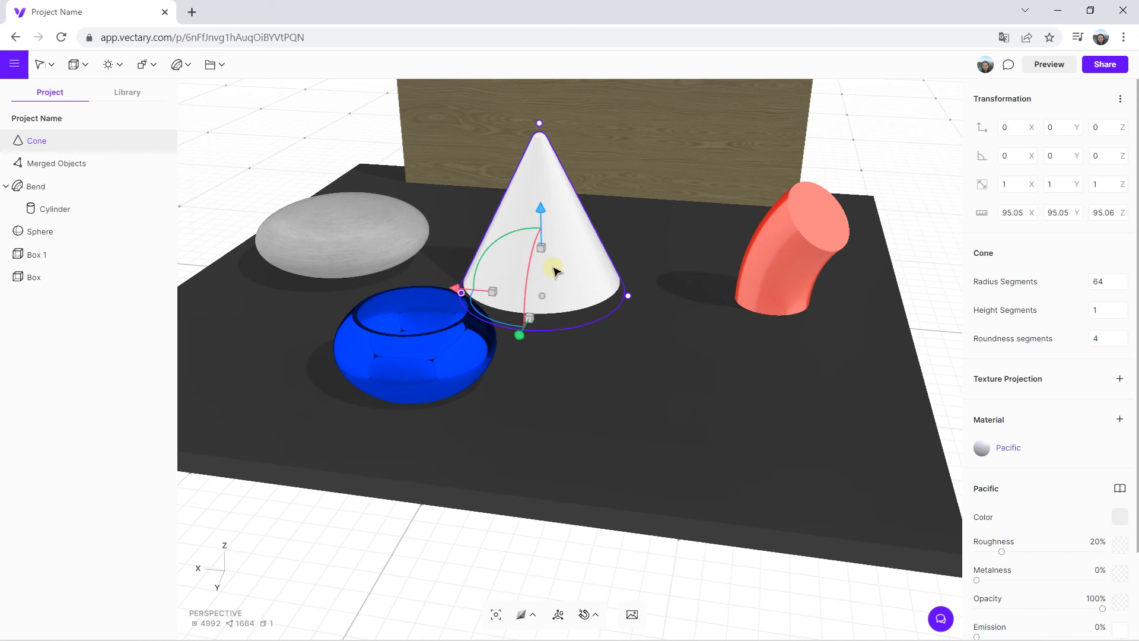
pyautogui.scroll(2, 536, 156)
pyautogui.moveTo(541, 115)
pyautogui.mouseDown()
pyautogui.moveTo(542, 101)
pyautogui.moveTo(539, 119)
pyautogui.mouseUp()
pyautogui.moveTo(449, 322); pyautogui.dragTo(363, 315)
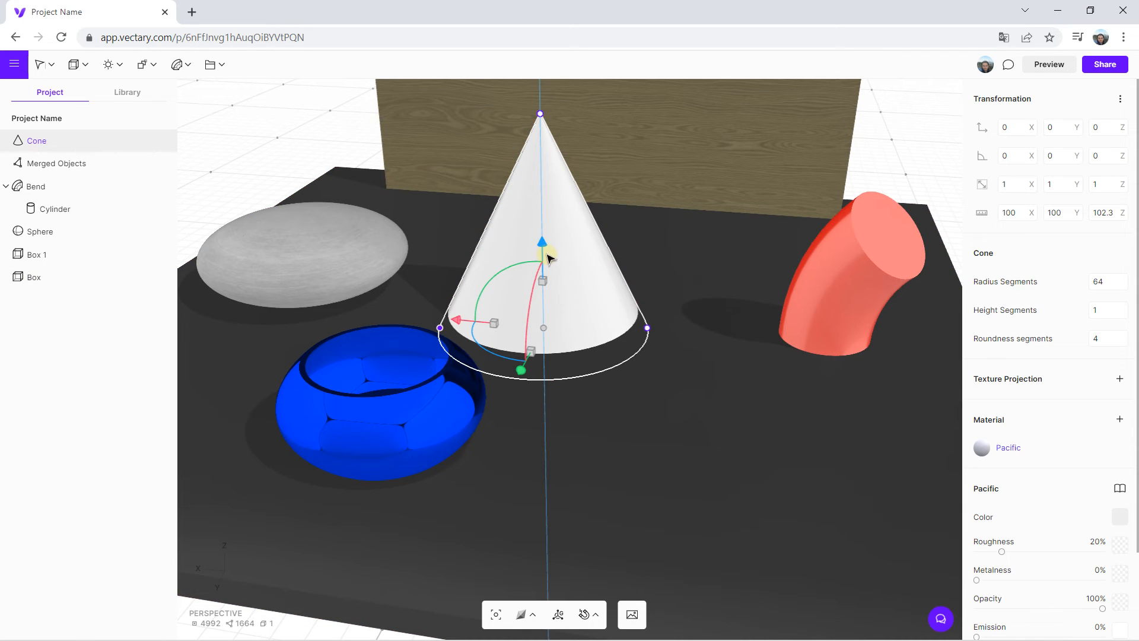
# Place the cone on the plate at X -30, Y -40, Z 10 and scale it uniformly to 0.63
pyautogui.moveTo(541, 243); pyautogui.dragTo(689, 327)
pyautogui.moveTo(606, 282); pyautogui.dragTo(526, 273)
pyautogui.moveTo(633, 379); pyautogui.dragTo(573, 359, button='right')
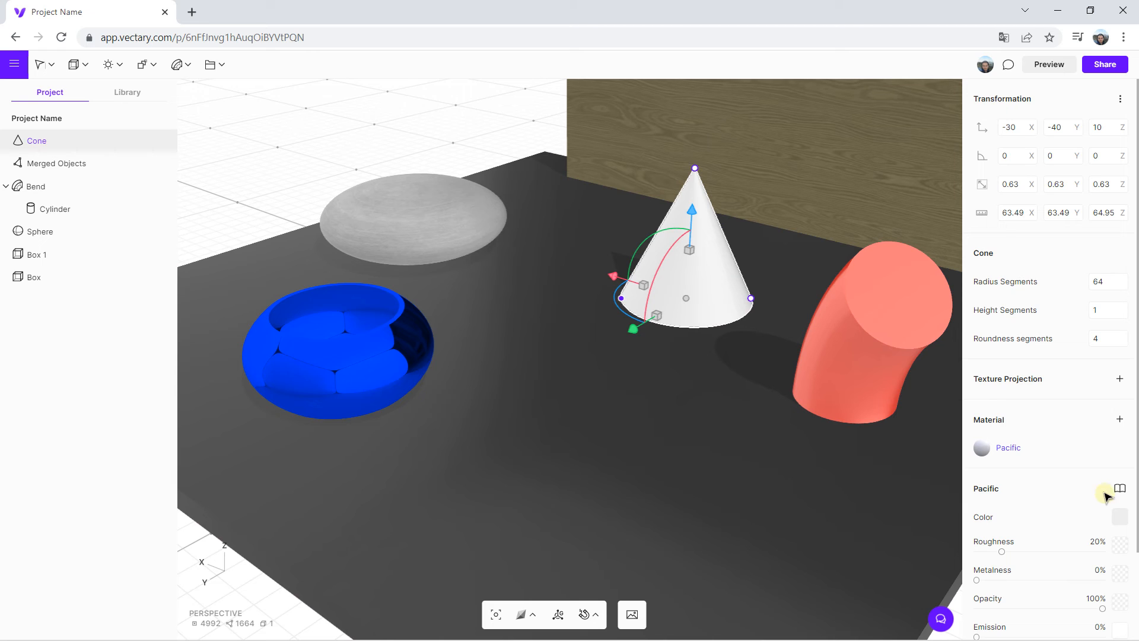
# Color the cone bright green and set its material to 0% roughness and 47% metalness
pyautogui.click(1119, 516)
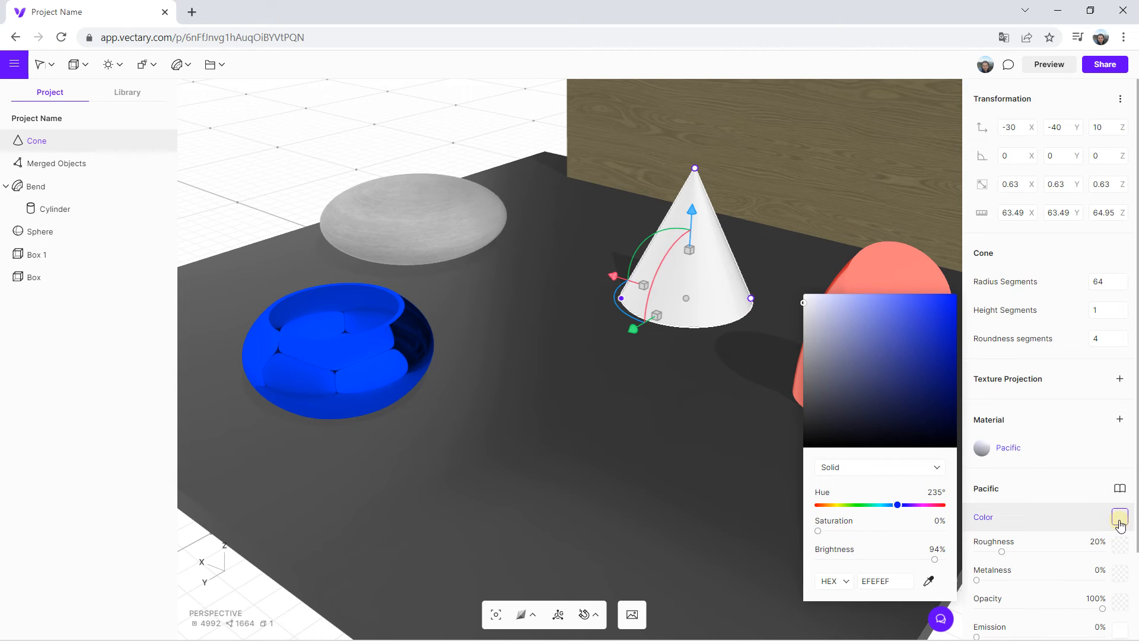
pyautogui.click(869, 505)
pyautogui.moveTo(895, 397); pyautogui.dragTo(957, 293)
pyautogui.click(1075, 479)
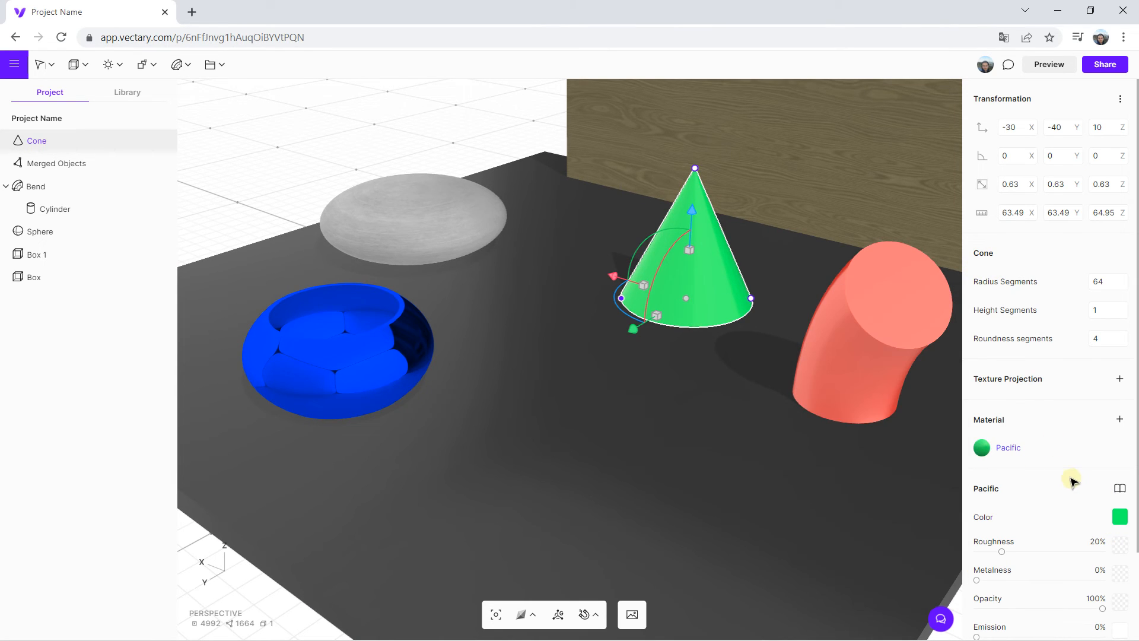
pyautogui.moveTo(1001, 551); pyautogui.dragTo(1036, 580)
# Scale the green cone uniformly to 0.91 and deselect it
pyautogui.keyDown('shift'); pyautogui.moveTo(690, 249); pyautogui.dragTo(688, 228); pyautogui.keyUp('shift')
pyautogui.moveTo(569, 310); pyautogui.dragTo(641, 325, button='right')
pyautogui.scroll(-3, 617, 295)
pyautogui.scroll(-5, 613, 288)
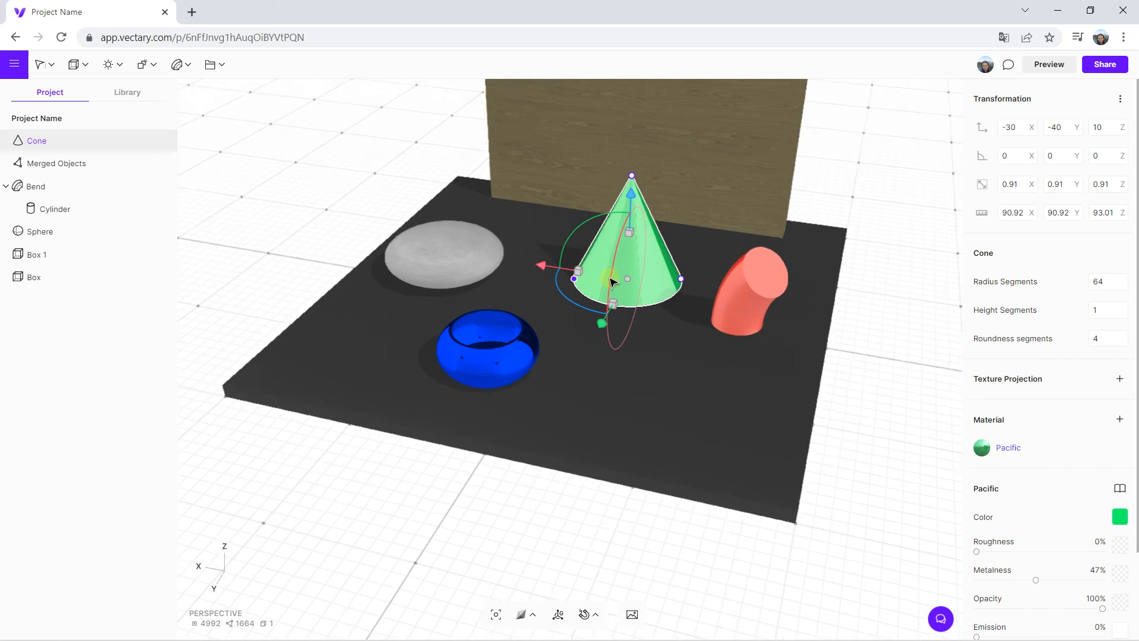
pyautogui.click(368, 151)
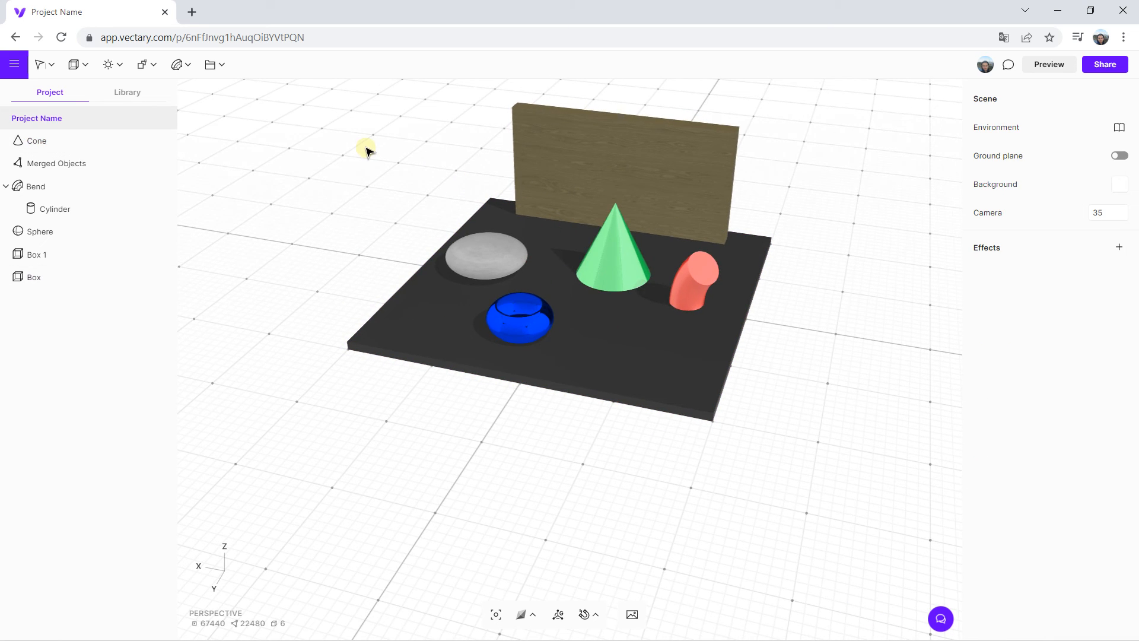
pyautogui.moveTo(367, 150); pyautogui.dragTo(817, 191, button='right')
pyautogui.click(760, 249)
pyautogui.scroll(4, 760, 249)
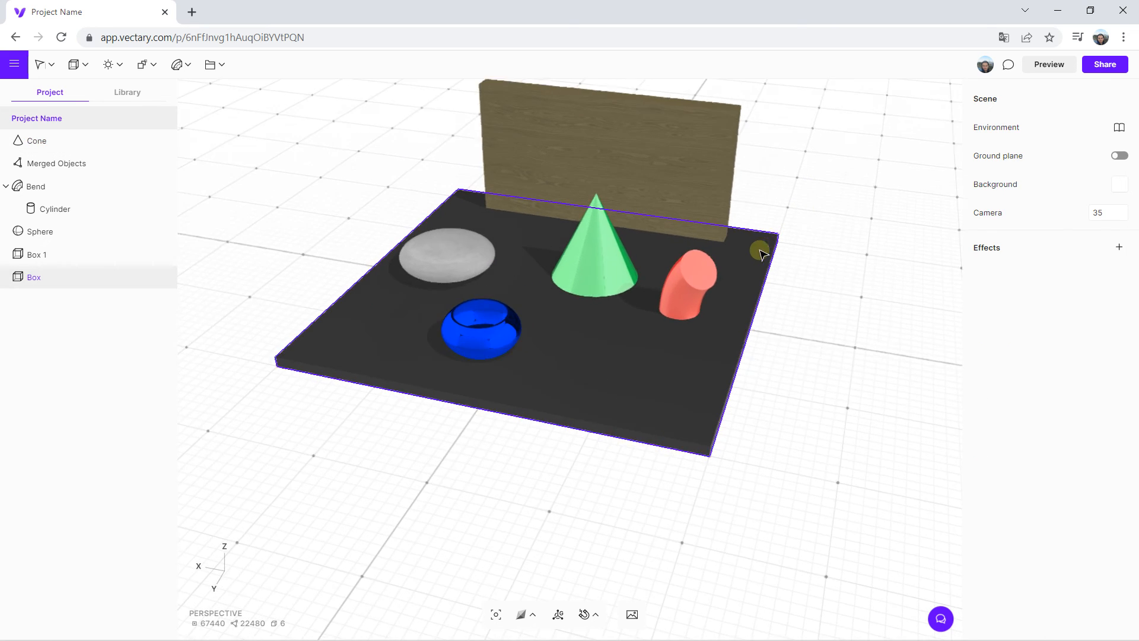
pyautogui.click(381, 252)
pyautogui.scroll(4, 392, 251)
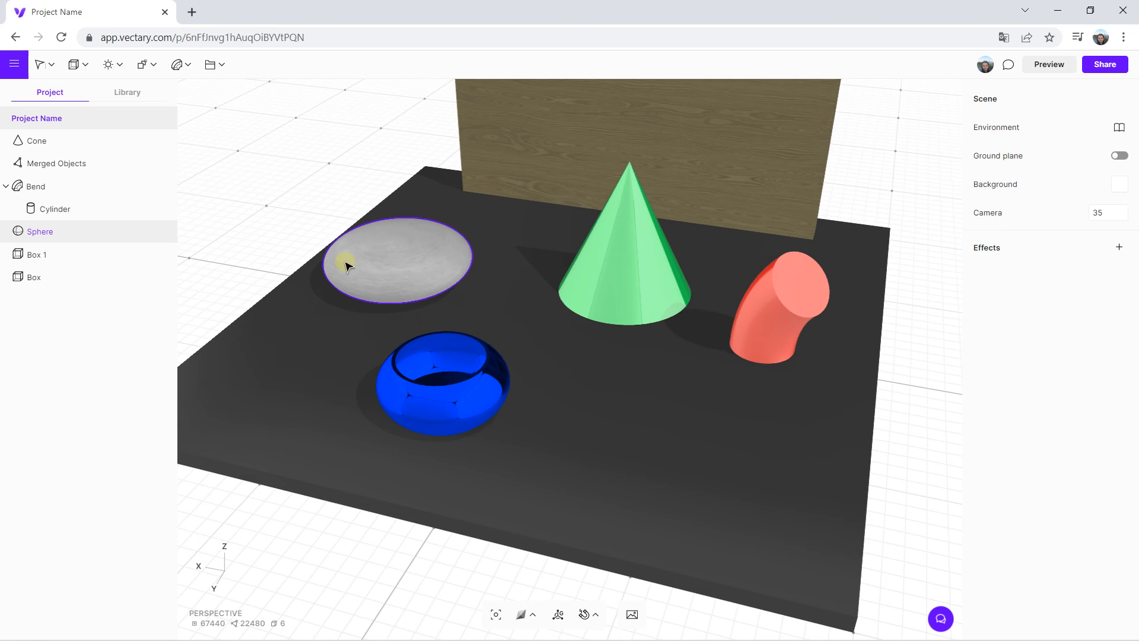
pyautogui.moveTo(82, 69)
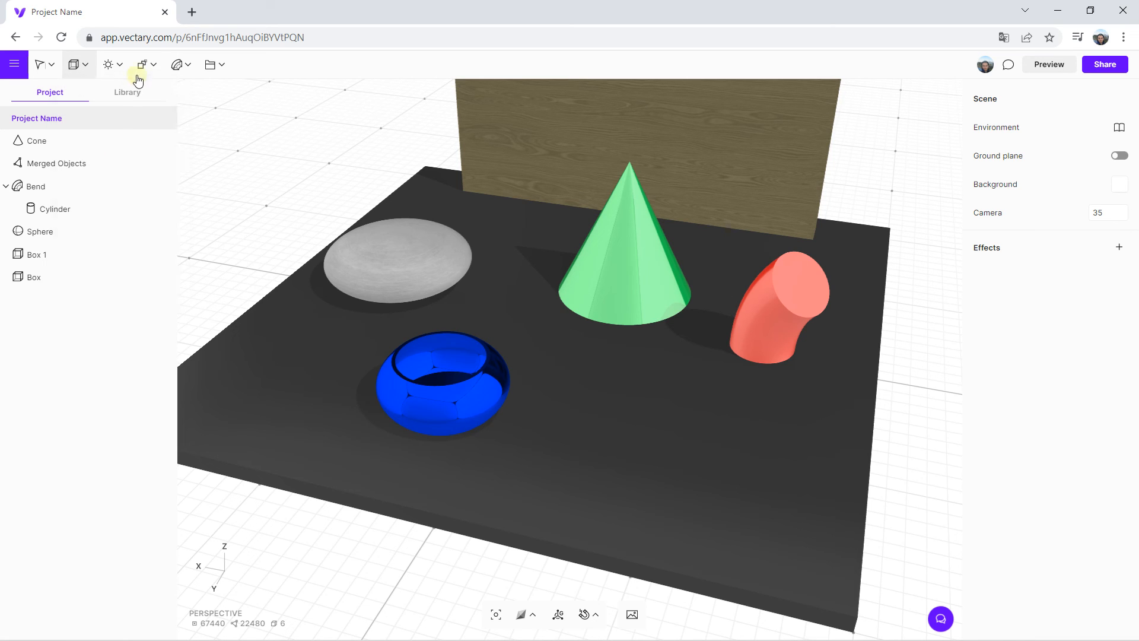
pyautogui.moveTo(174, 70)
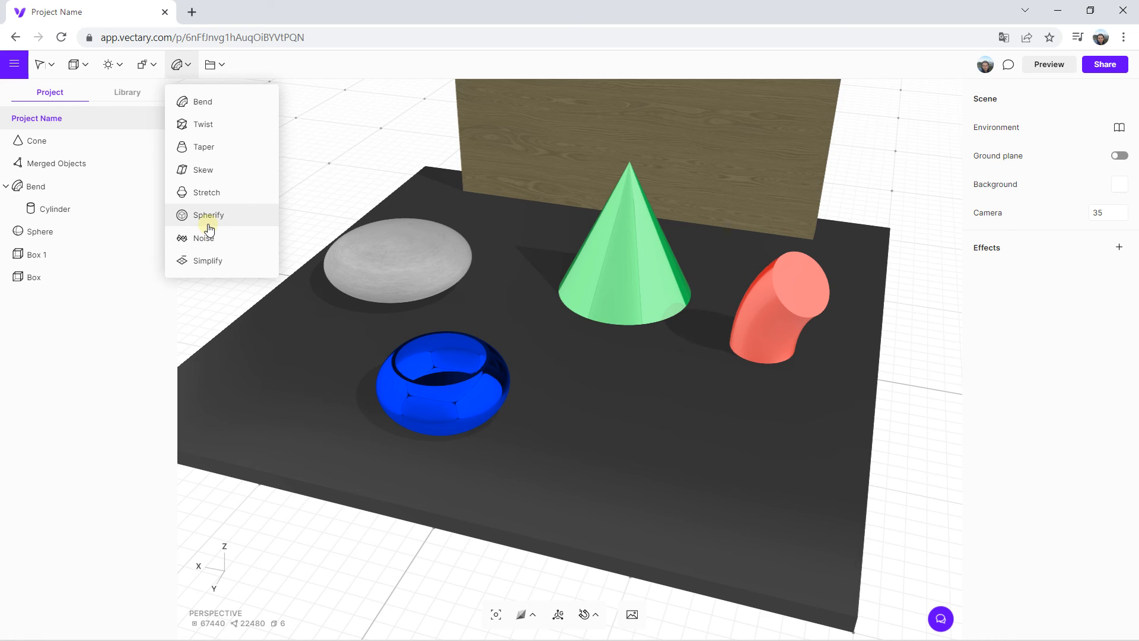
pyautogui.click(554, 272)
# Bake the green cone into an editable mesh by entering its edit mode, and exit edit mode
pyautogui.click(592, 270)
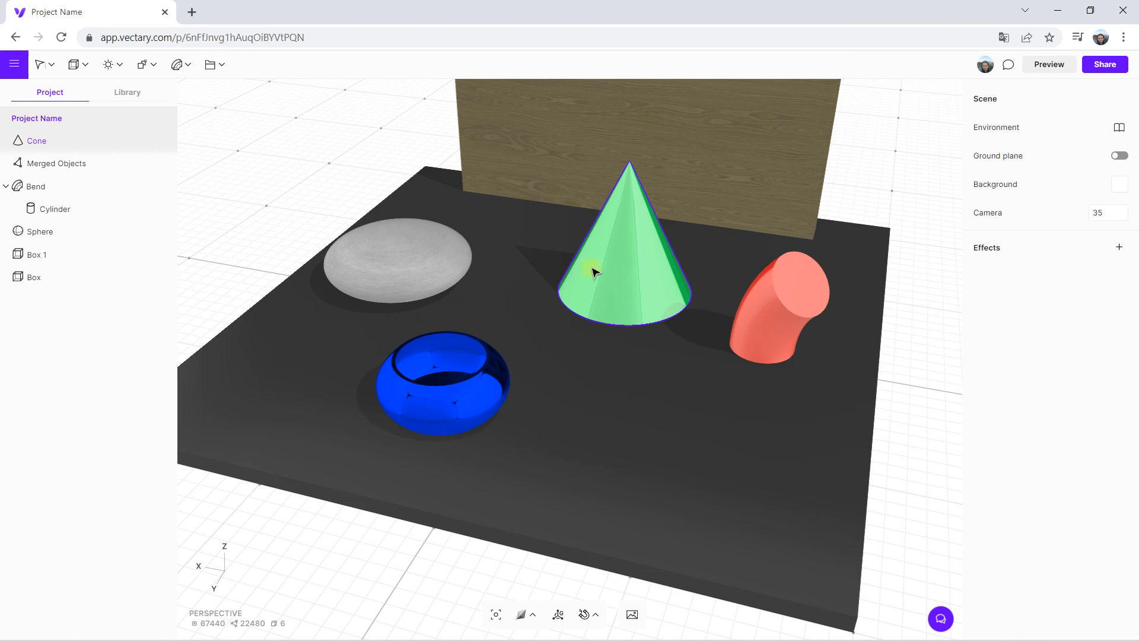
pyautogui.click(625, 257)
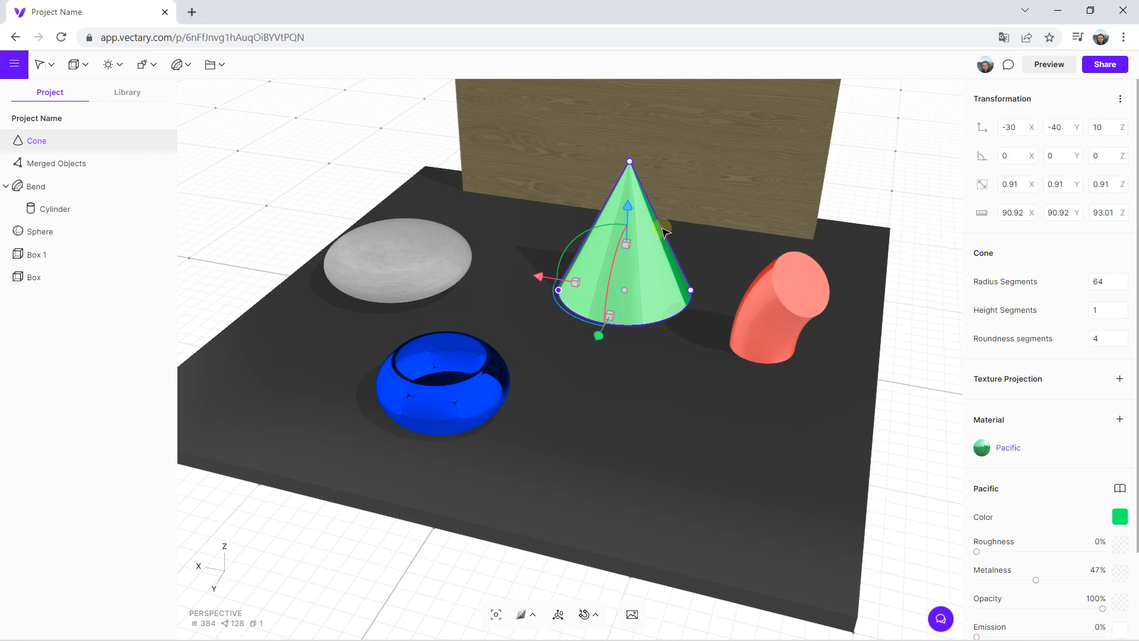
pyautogui.doubleClick(666, 248)
pyautogui.click(649, 363)
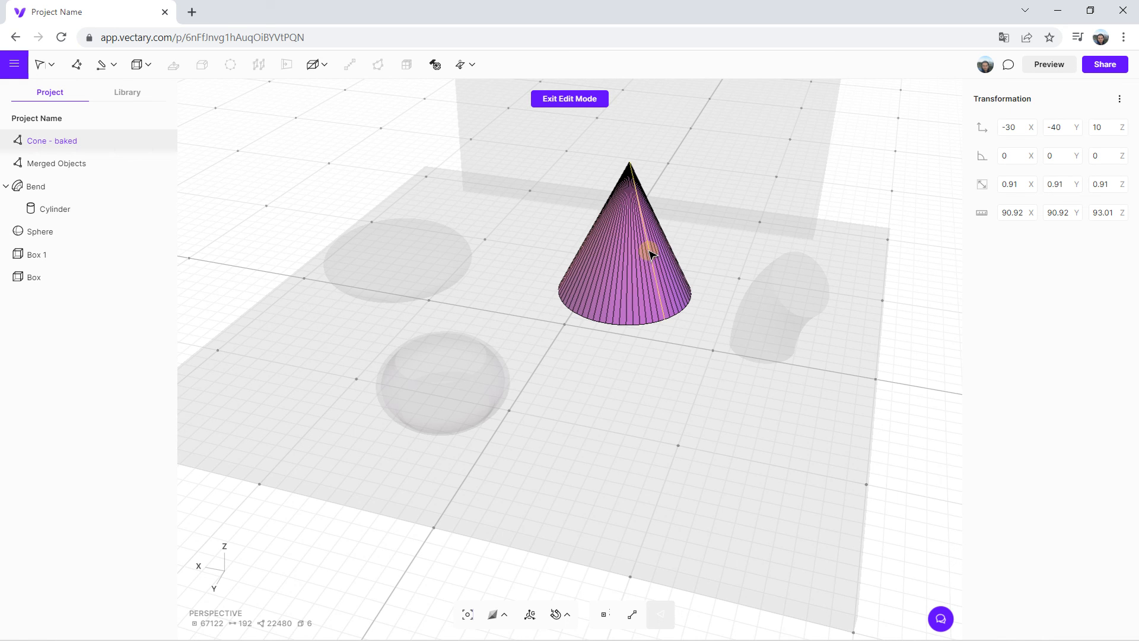
pyautogui.click(568, 99)
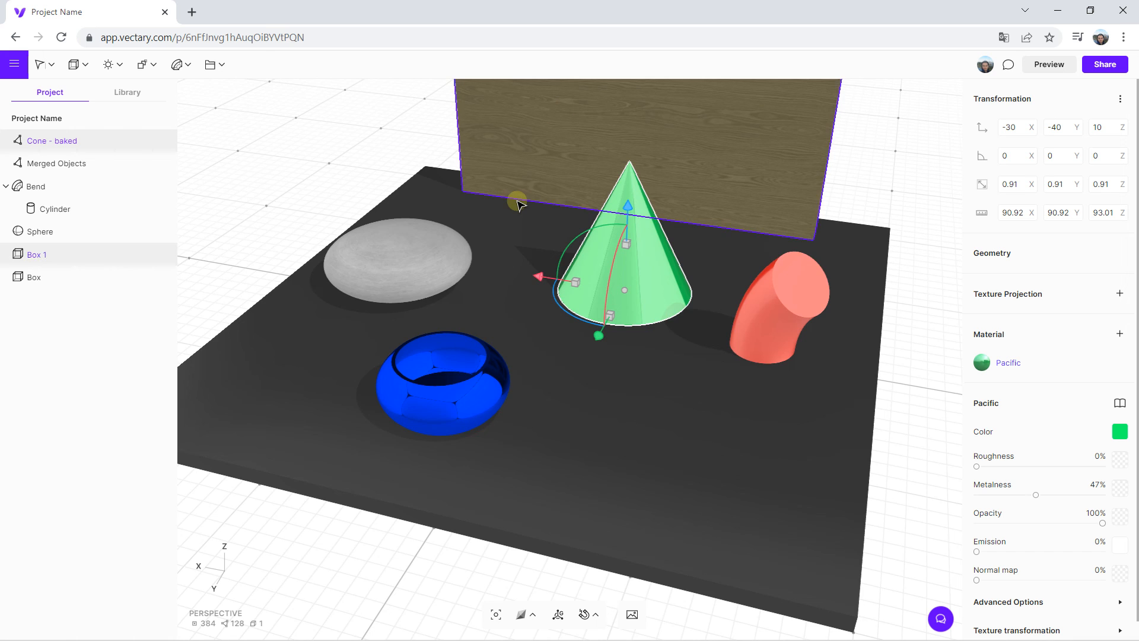
pyautogui.moveTo(720, 160); pyautogui.dragTo(682, 186)
pyautogui.click(713, 148)
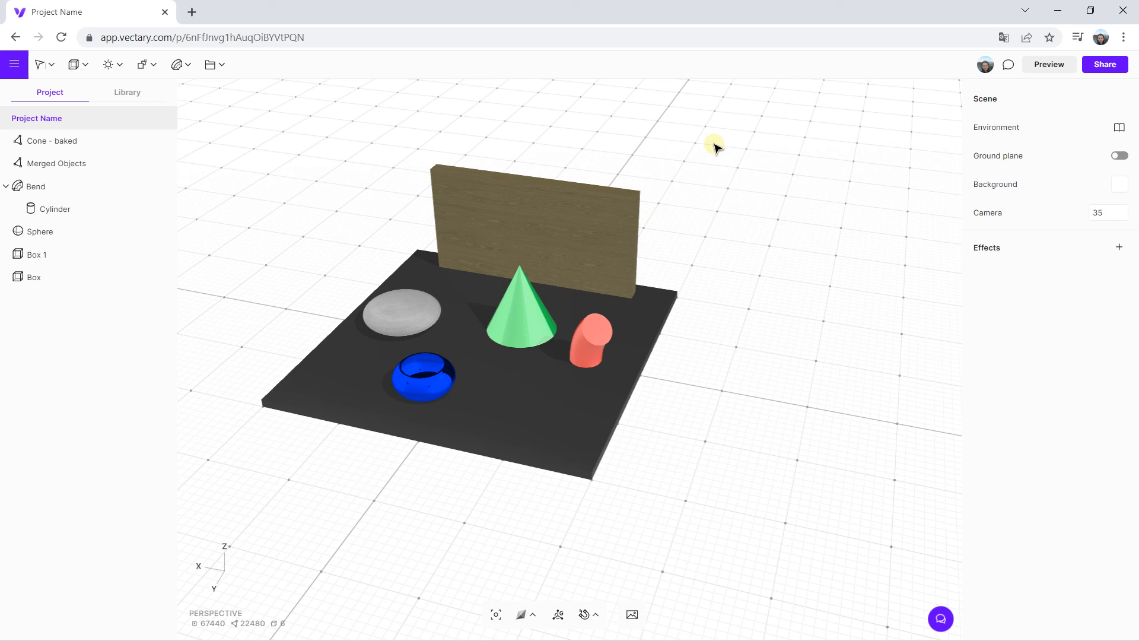
pyautogui.moveTo(720, 161); pyautogui.dragTo(702, 188)
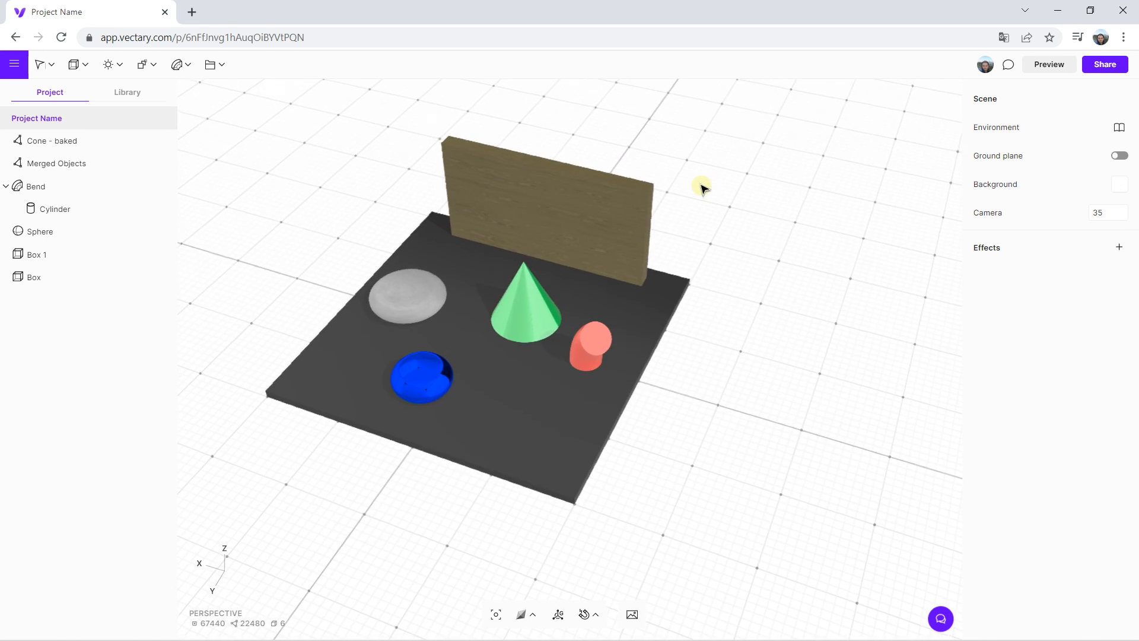